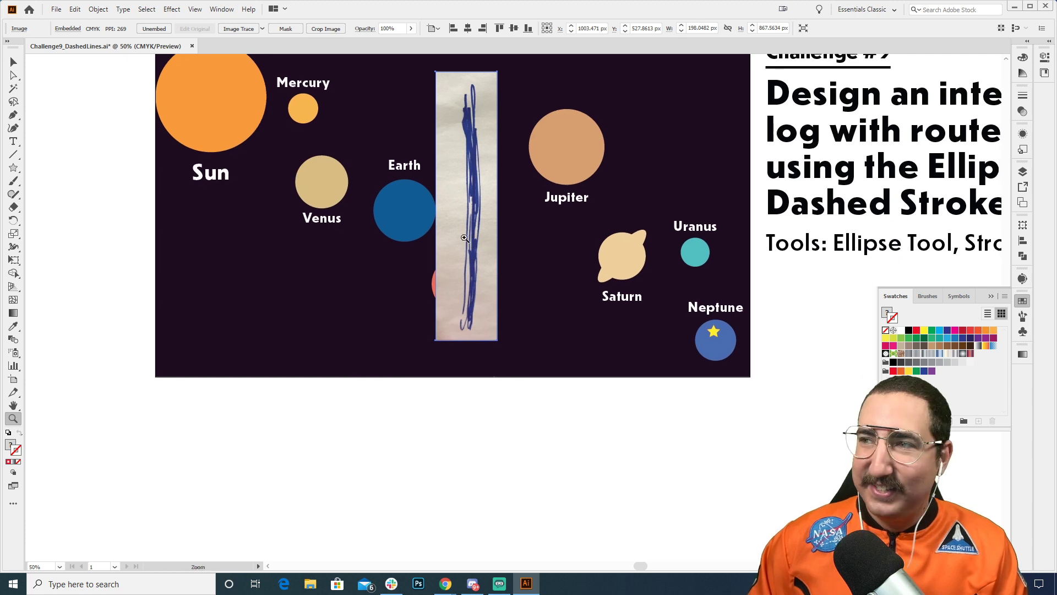
Step: Move the scribble photo off the planets to below the artboard and rotate it 90 degrees so it lies horizontally
key("v")
left_click_drag(468, 144, 444, 417)
key("r")
left_click_drag(368, 304, 607, 455)
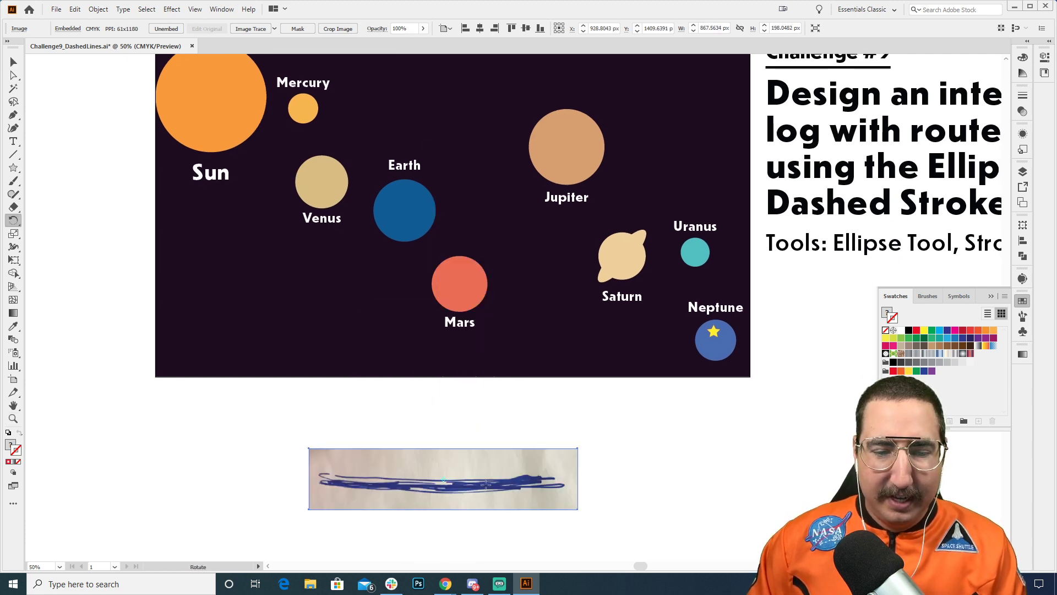
Step: Trace the scribble photo with the Halfton image trace preset
key("z")
left_click(478, 466)
left_click_drag(474, 445, 458, 411)
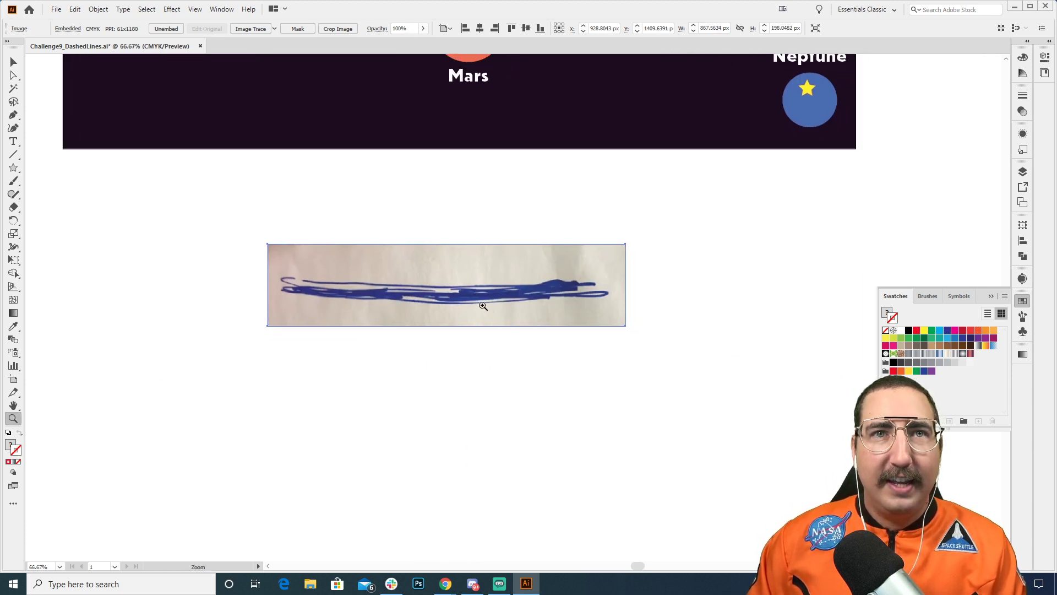
left_click(484, 302)
left_click_drag(496, 292, 500, 308)
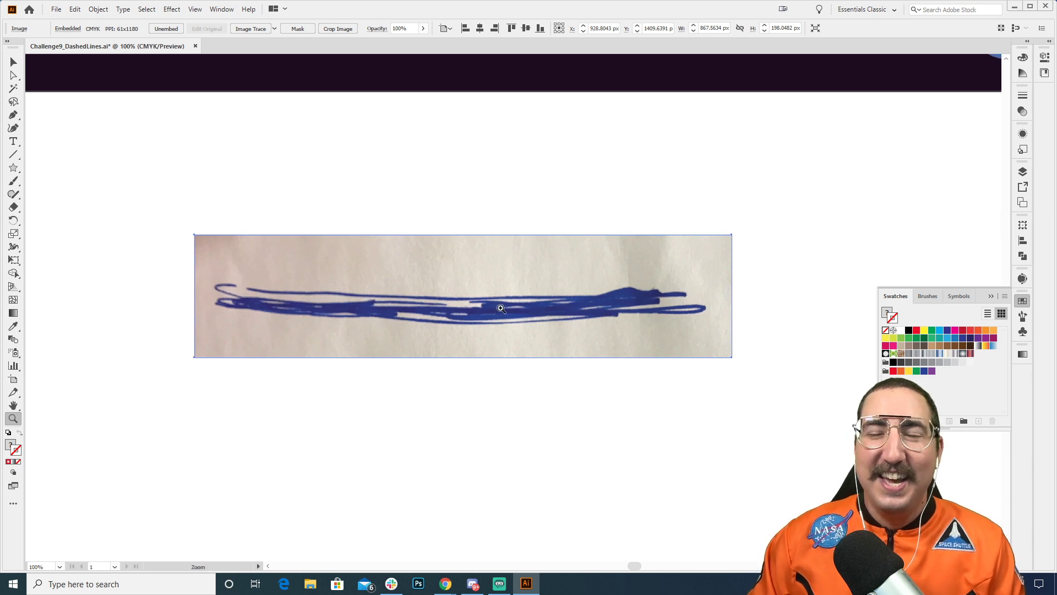
key("v")
left_click(490, 187)
left_click(436, 285)
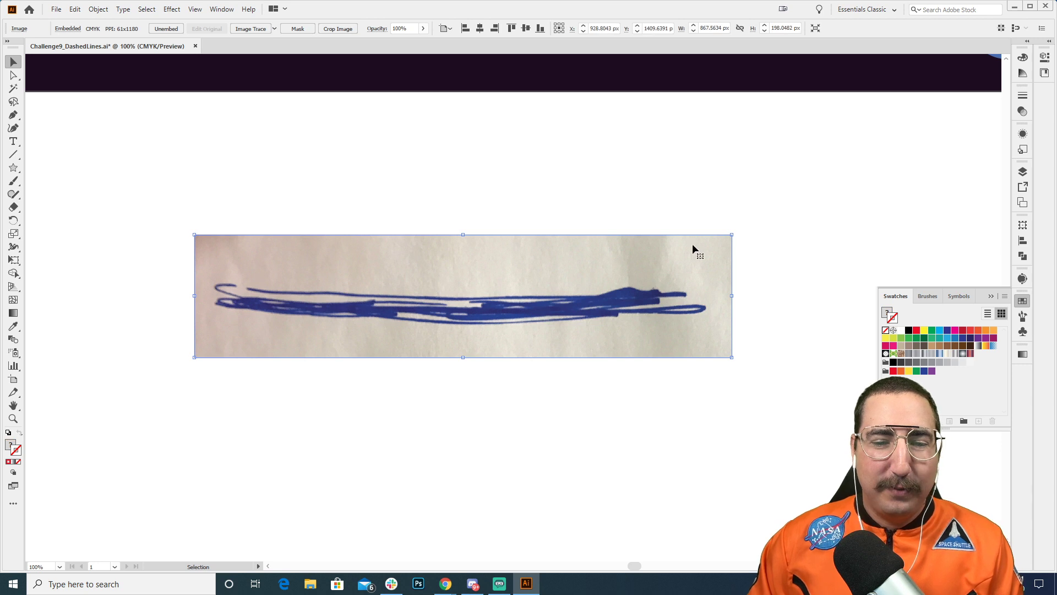
left_click(275, 29)
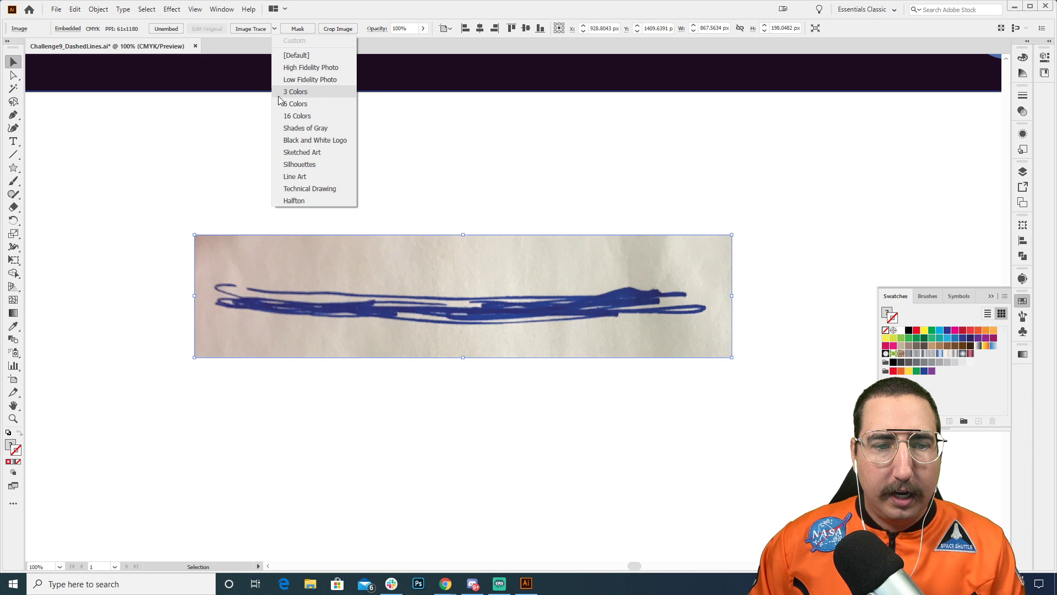
left_click(312, 201)
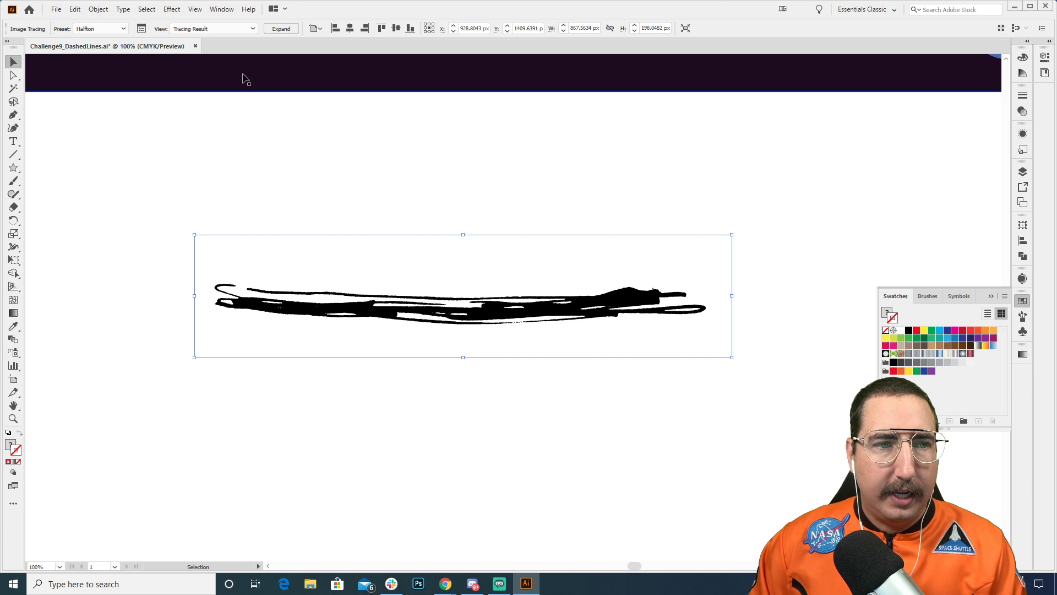
Step: Show the advanced Image Trace settings and set the tracing threshold to 106
left_click(141, 28)
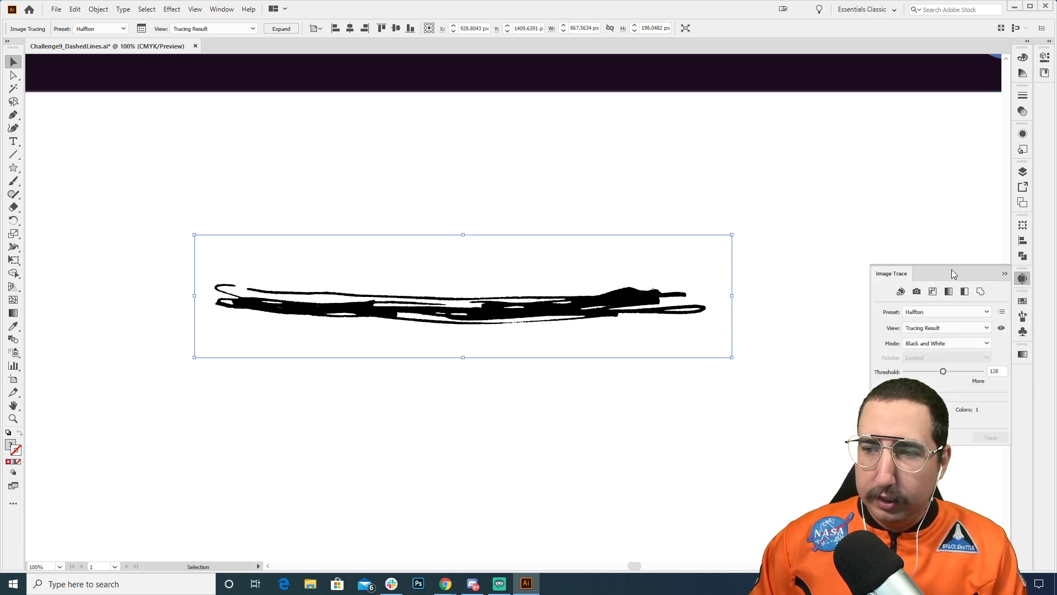
mouse_move(952, 270)
left_mouse_down()
mouse_move(612, 167)
mouse_move(493, 91)
left_mouse_up()
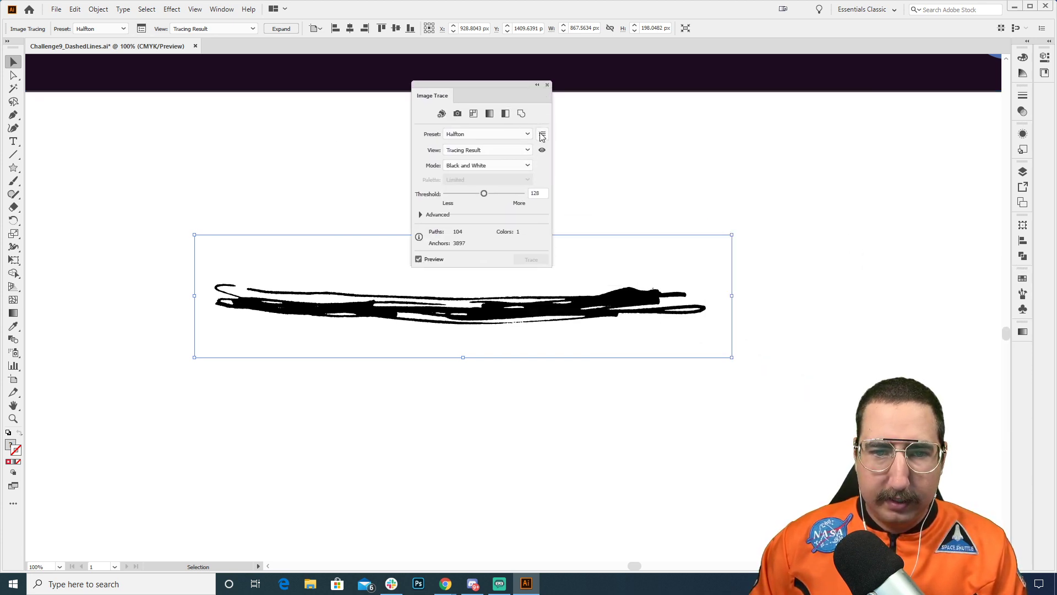
left_click_drag(503, 84, 793, 127)
left_click(570, 237)
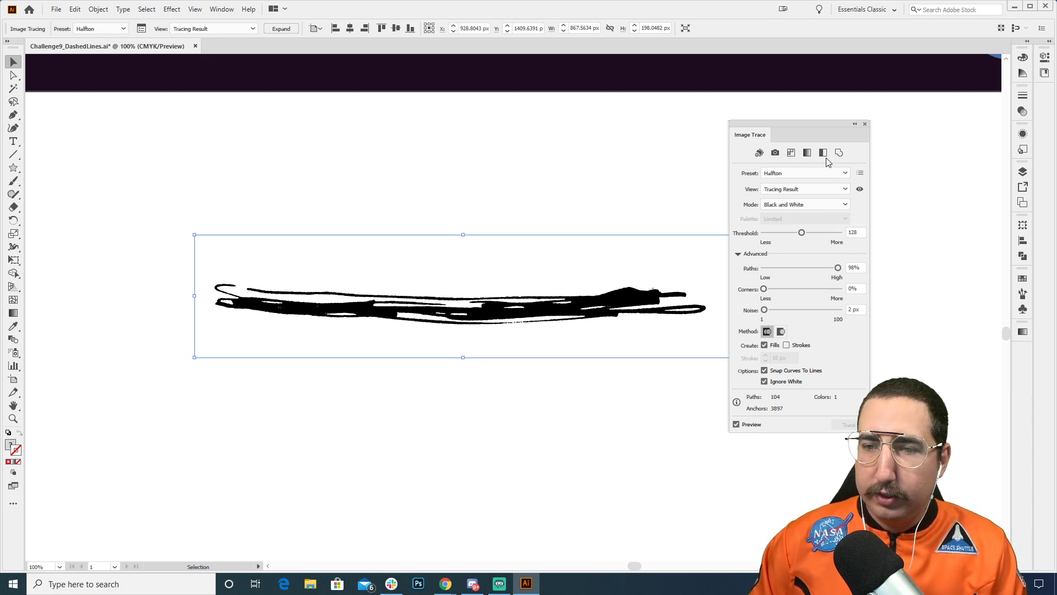
left_click_drag(814, 128, 761, 122)
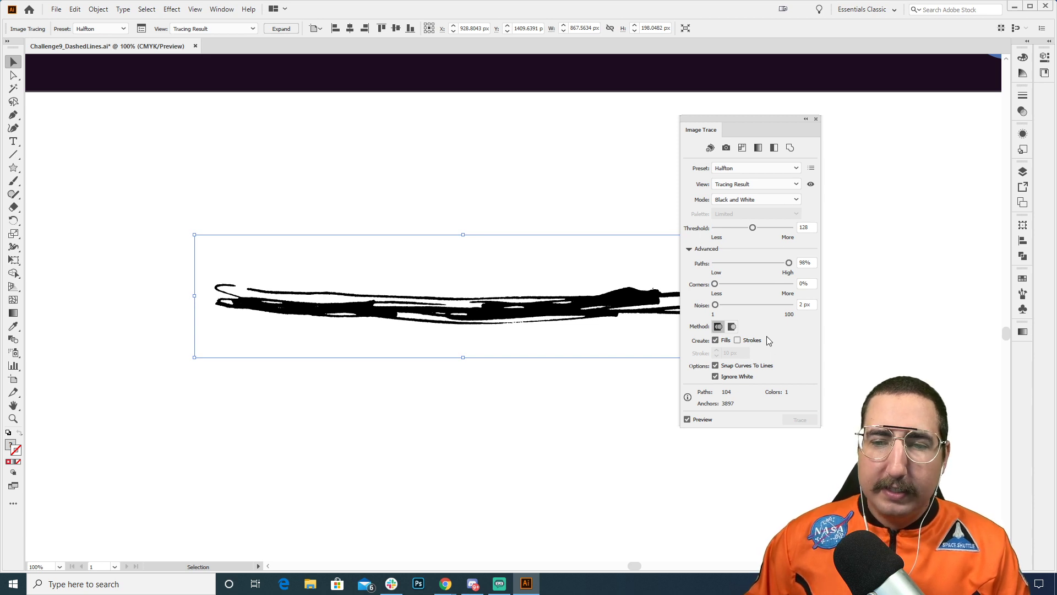
left_click(764, 228)
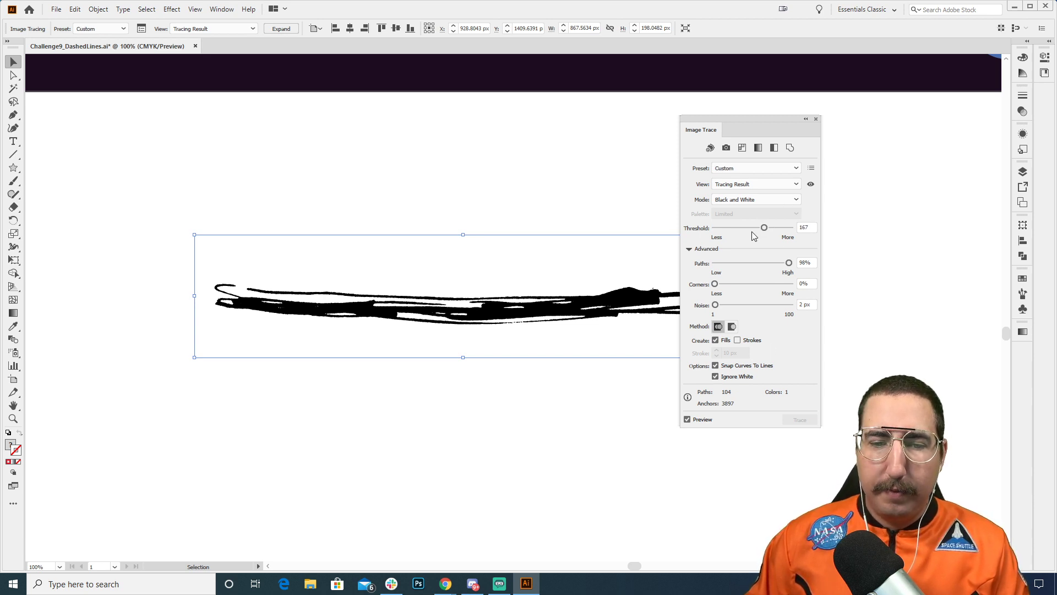
left_click(741, 229)
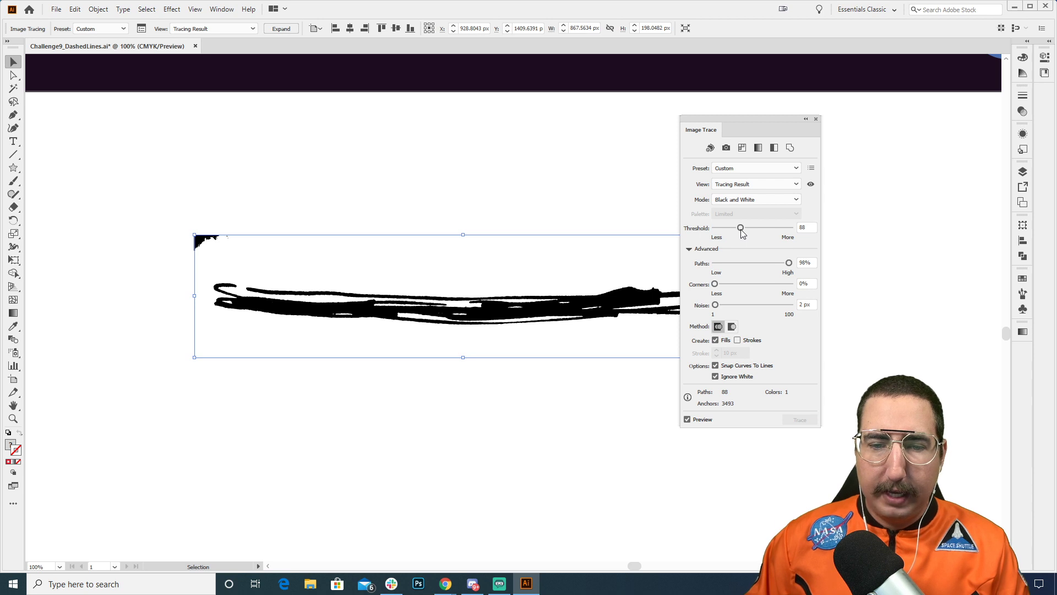
left_click_drag(741, 229, 747, 229)
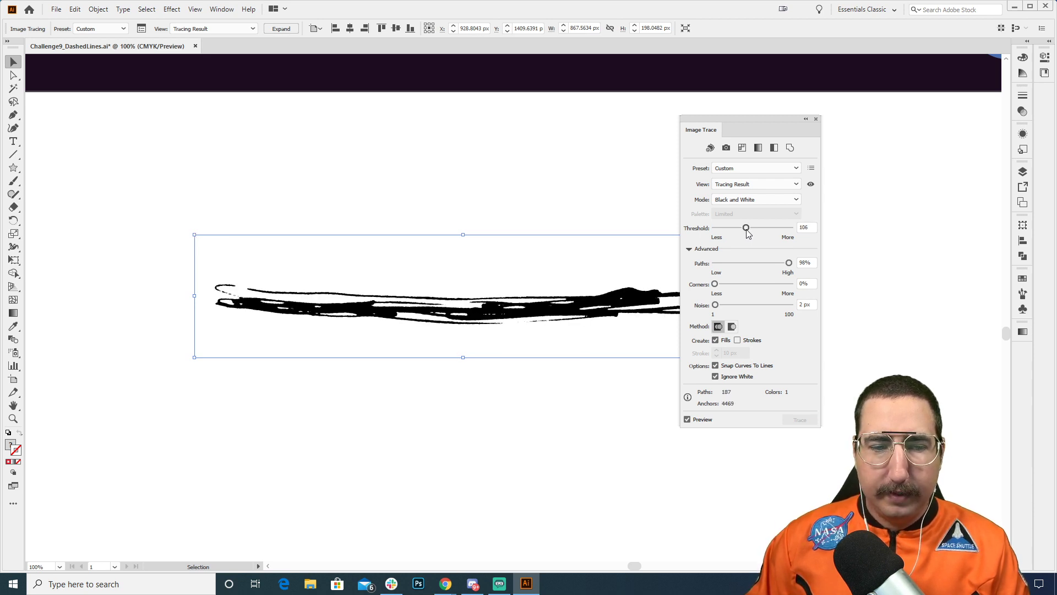
Step: Expand the traced scribble into editable vector paths, close the trace settings and deselect the artwork
left_click(281, 29)
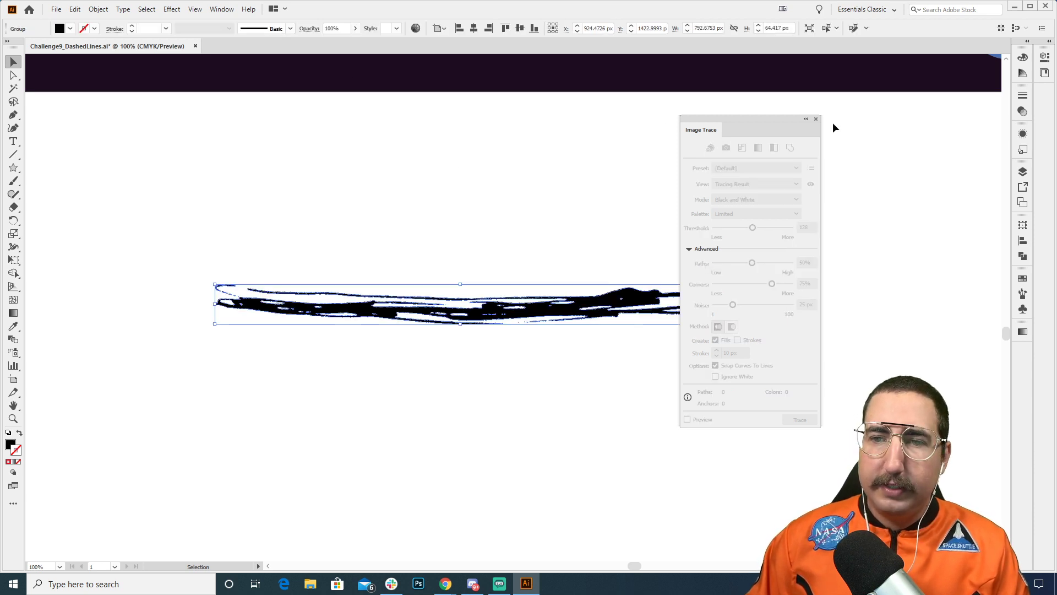
left_click(816, 119)
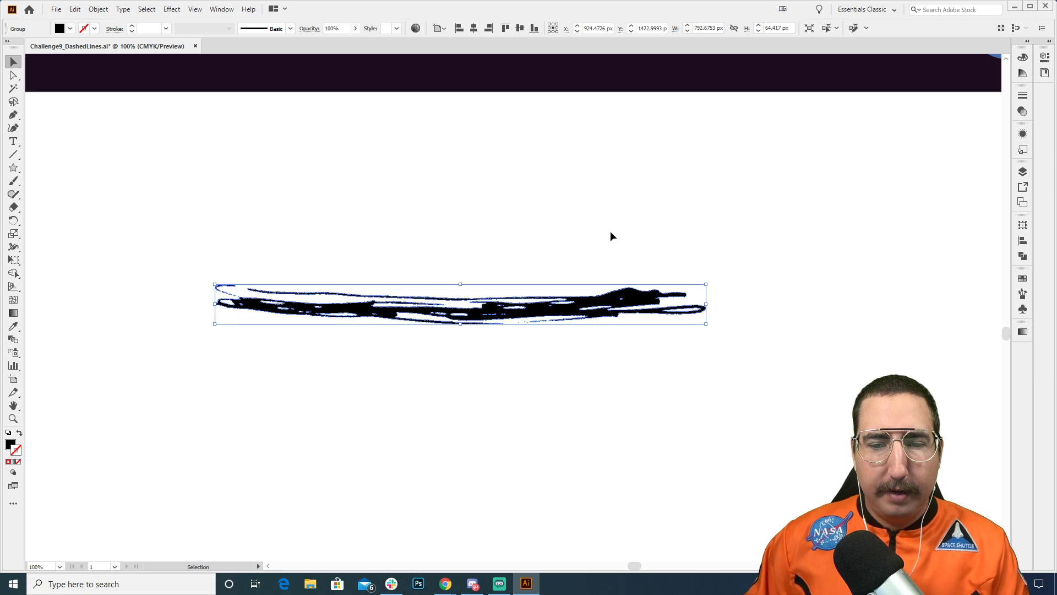
left_click(610, 230)
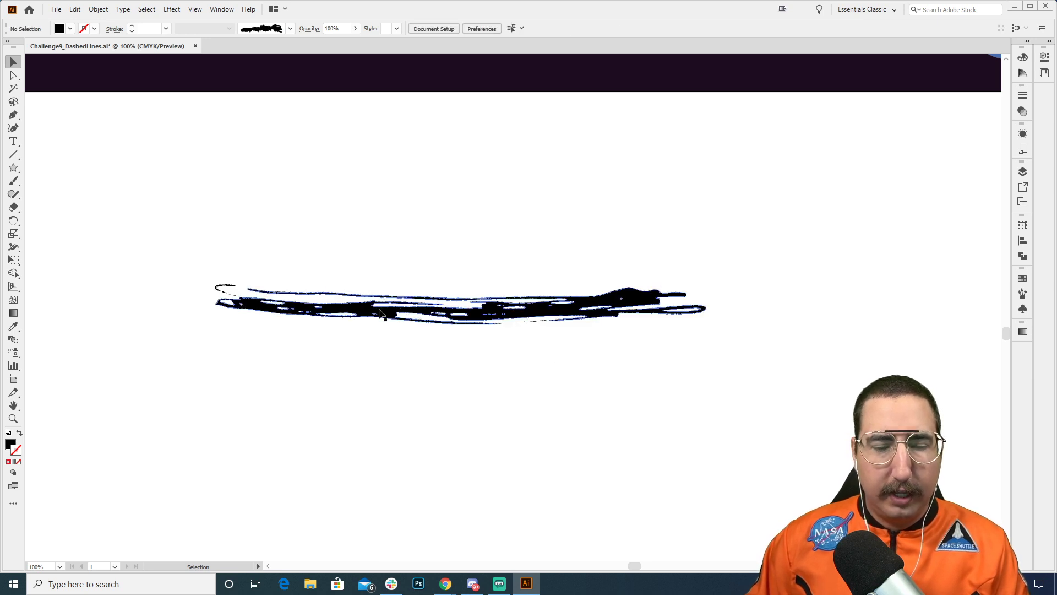
Step: Create a new brush of type Art Brush from the expanded scribble artwork
key("z")
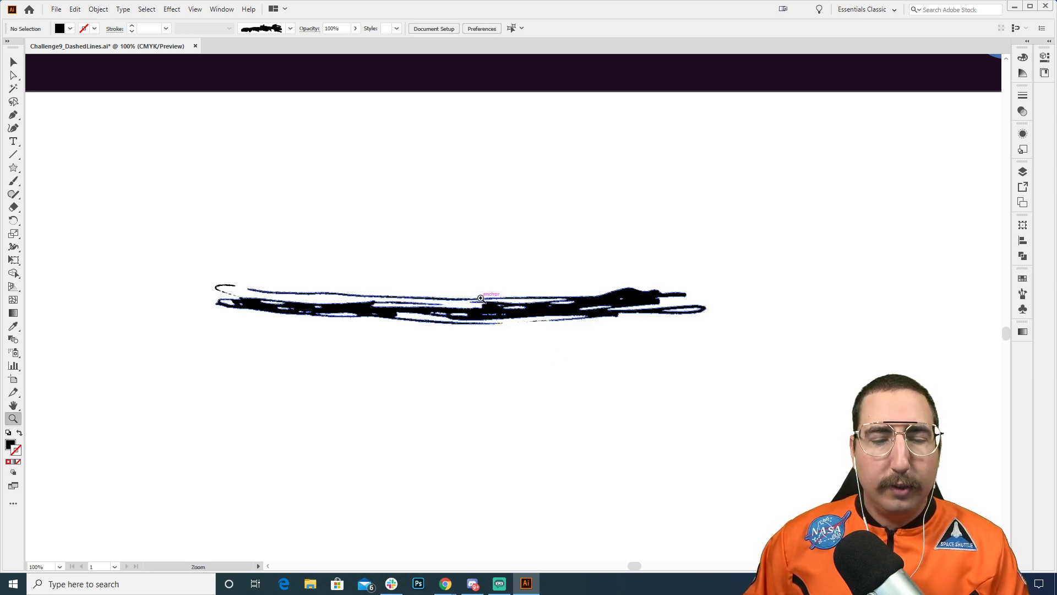
left_click(488, 293, "alt")
left_click(513, 283, "alt")
left_click_drag(513, 283, 472, 321)
key("v")
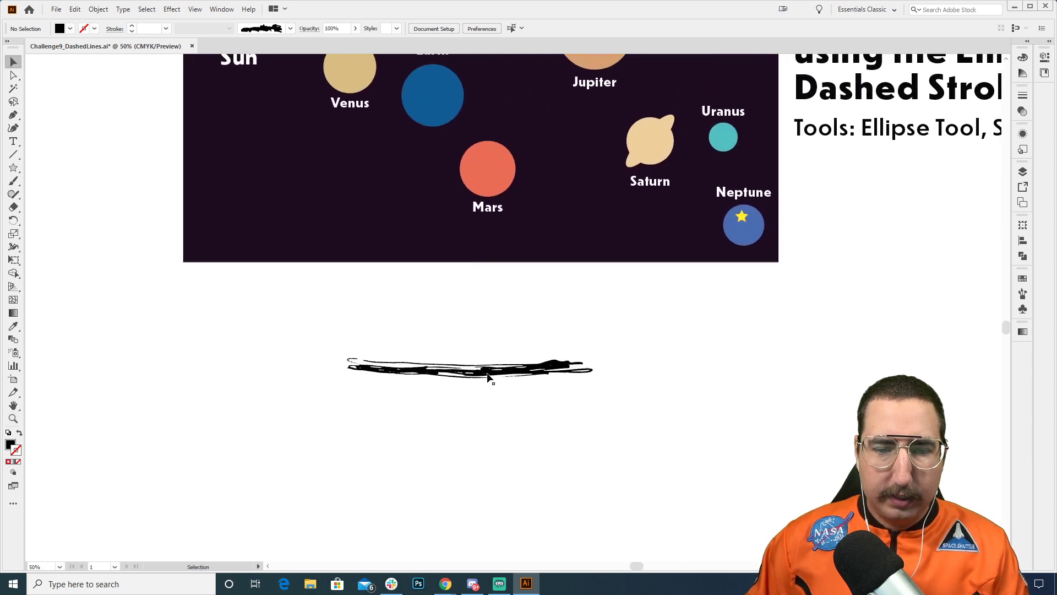
left_click(488, 372)
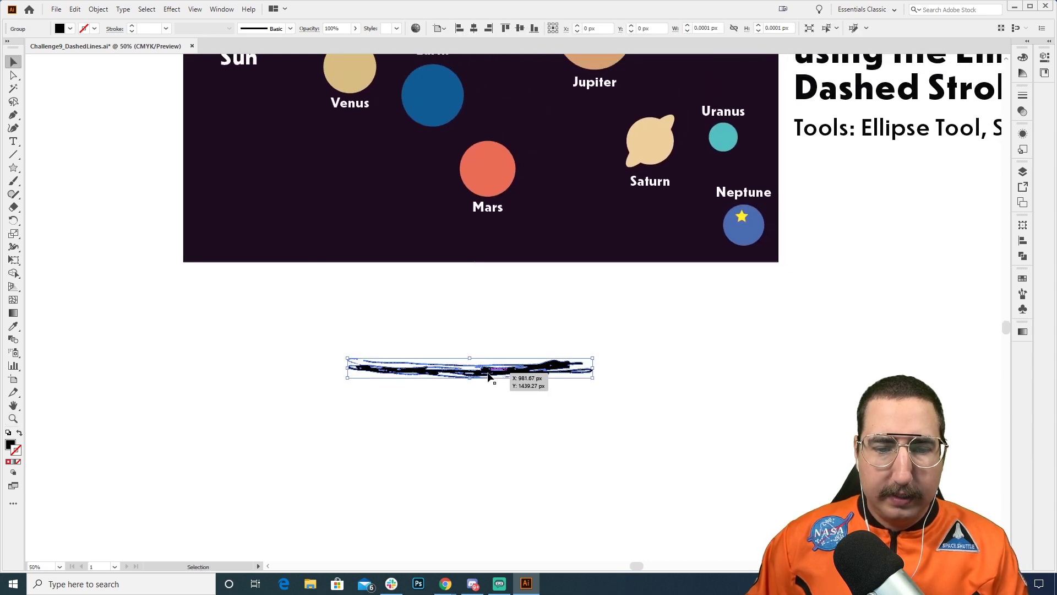
left_click(290, 29)
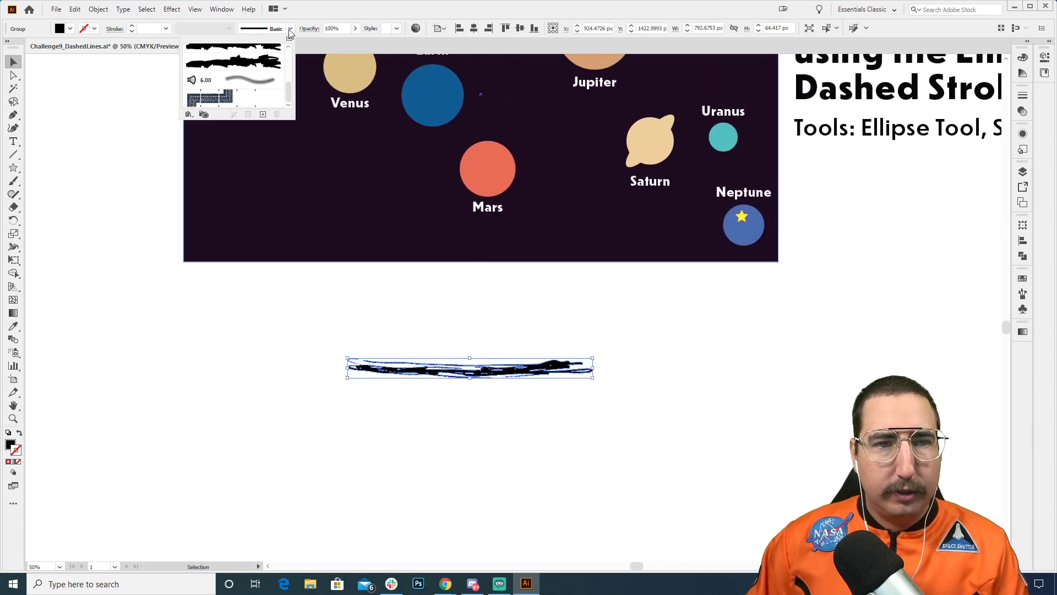
left_click(263, 115)
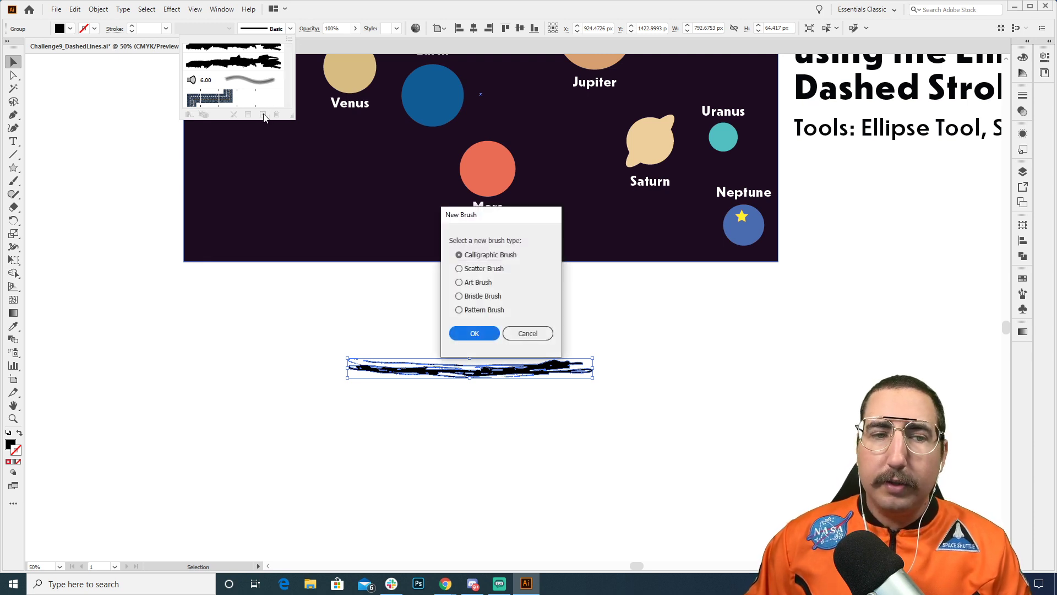
left_click(480, 283)
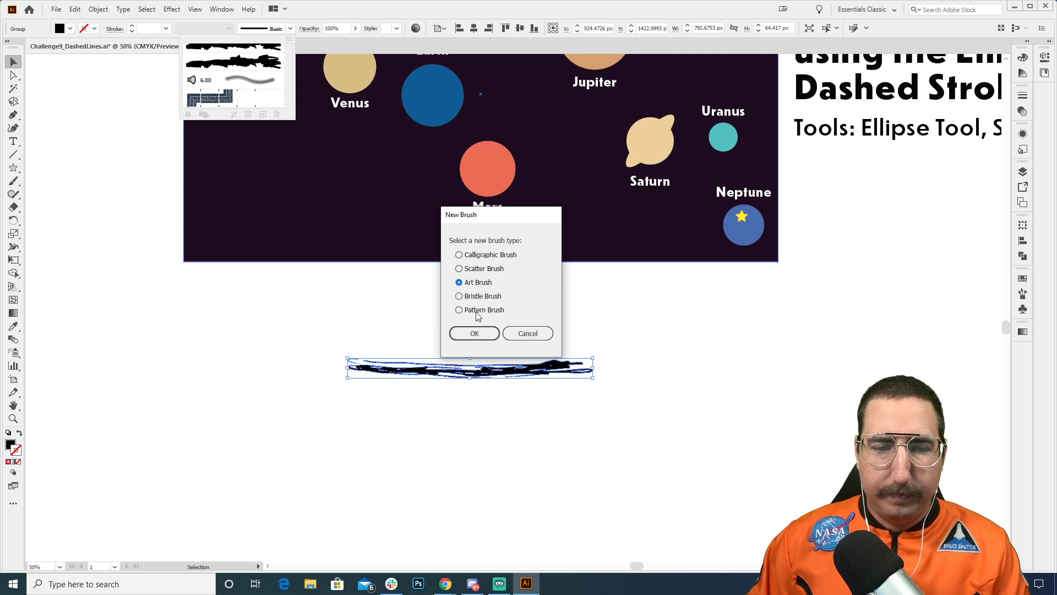
left_click(475, 333)
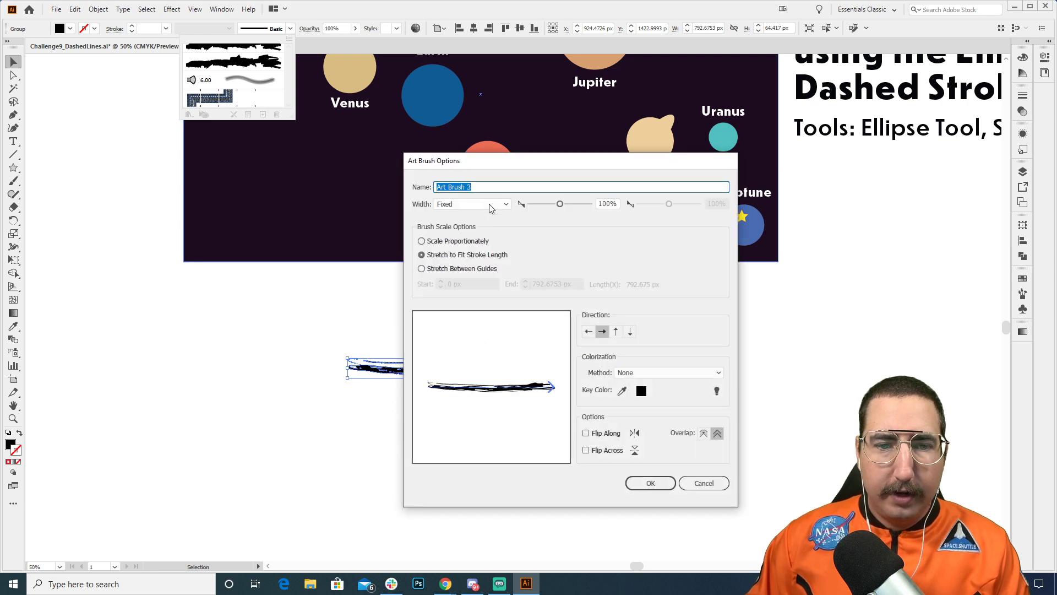
Step: Name the art brush Squiggle, set its colorization method to Tints and accept the brush options
type("Sq")
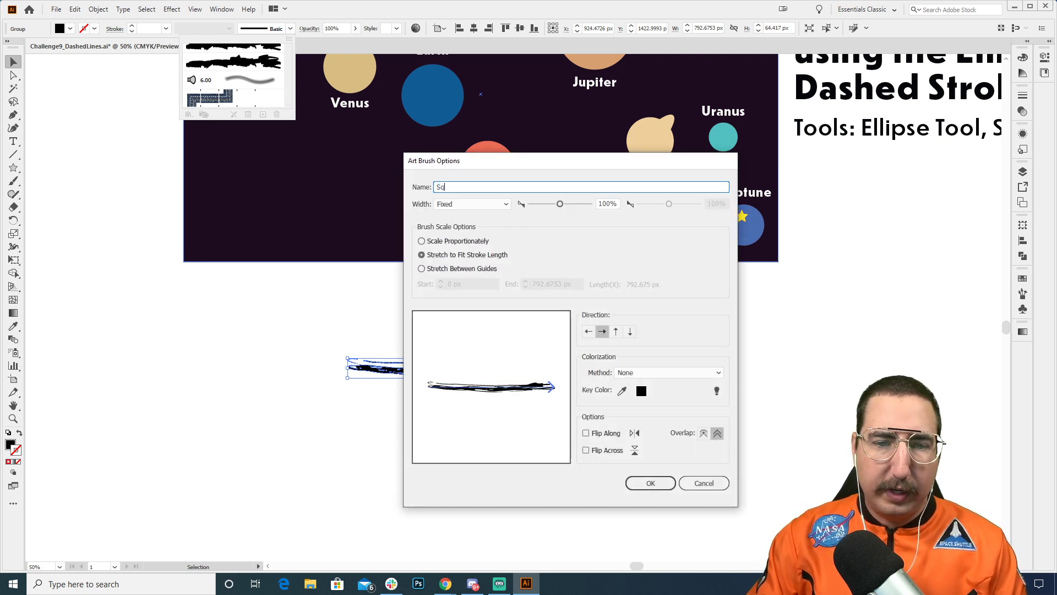
type("uiggle")
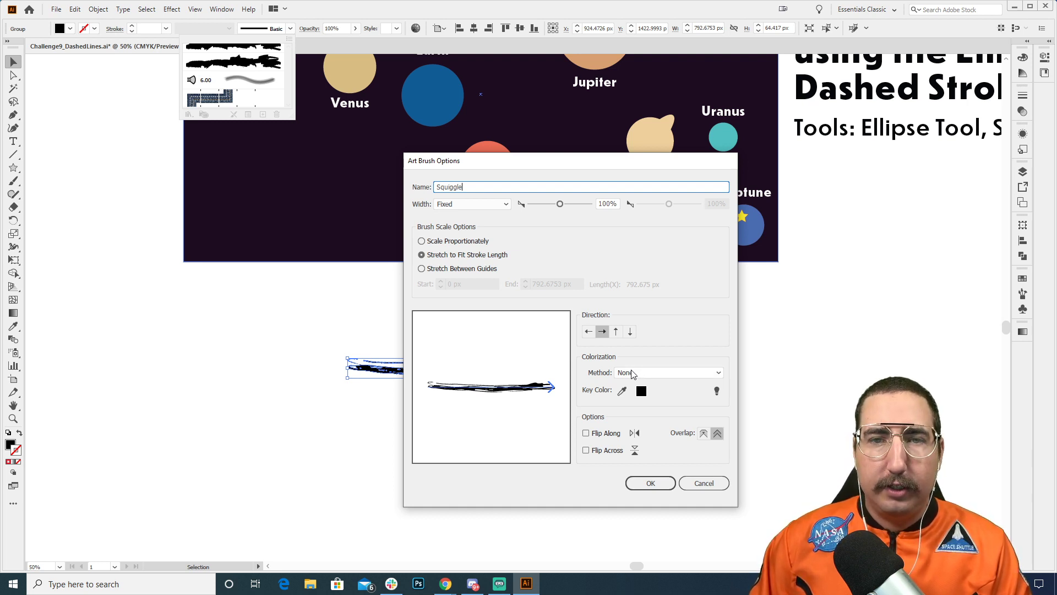
left_click(633, 374)
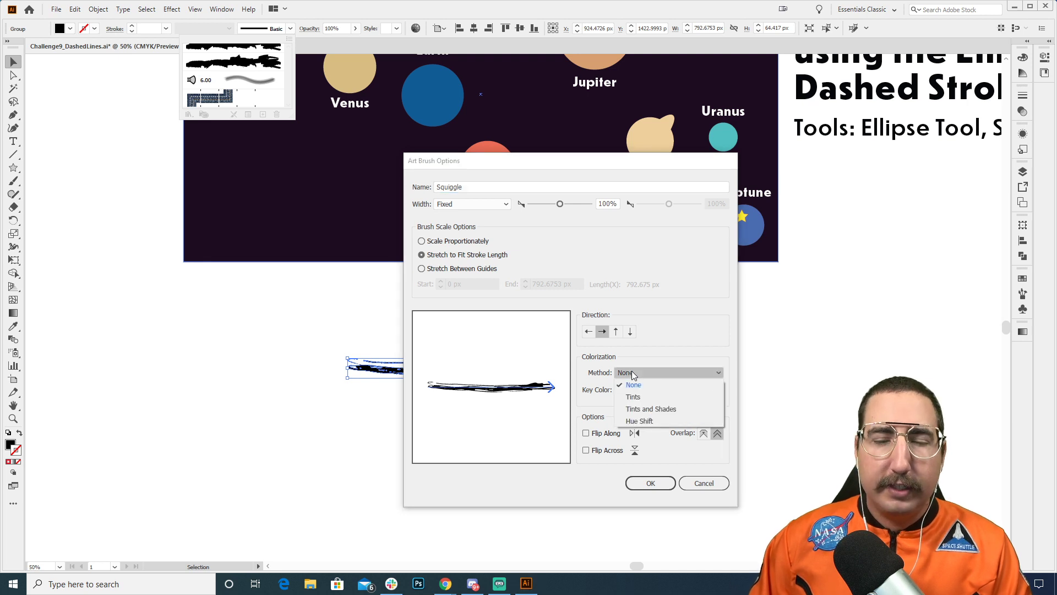
left_click(640, 397)
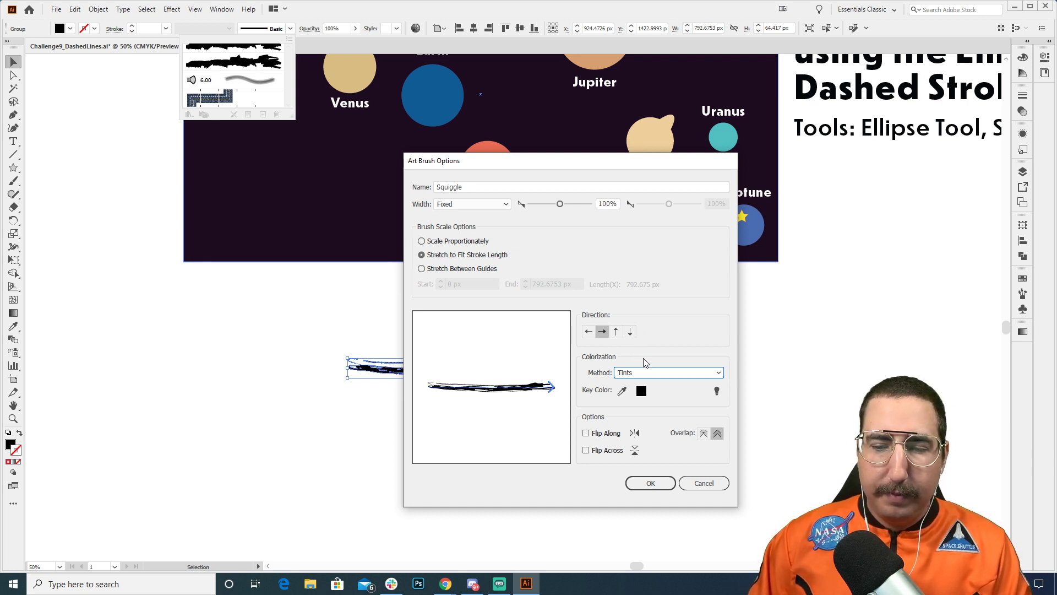
left_click(649, 483)
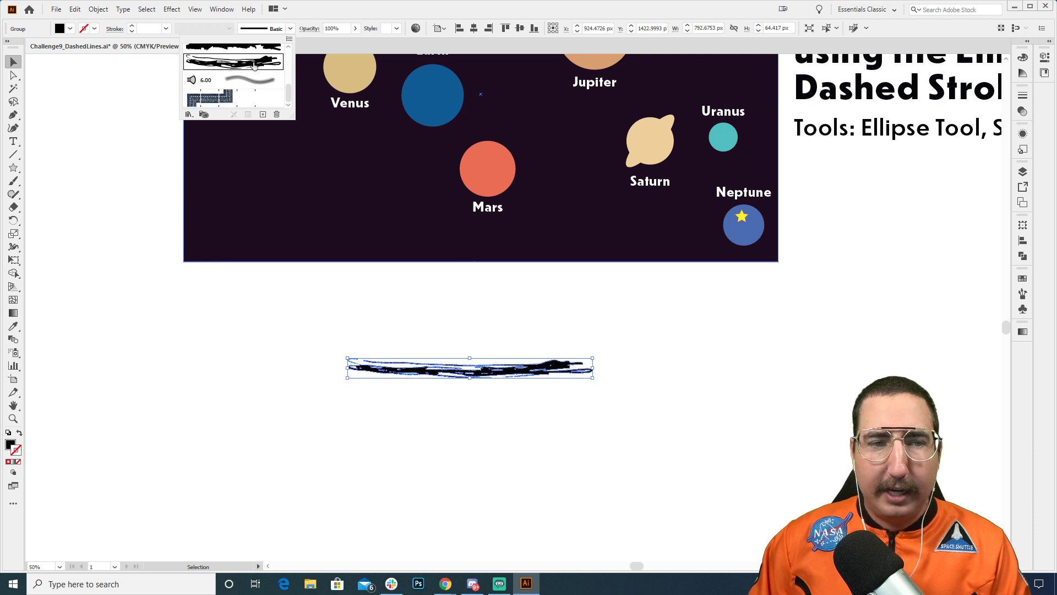
Step: Paint a long wavy stroke with the Squiggle brush in the empty area below the scribble artwork
left_click(392, 299)
key("space")
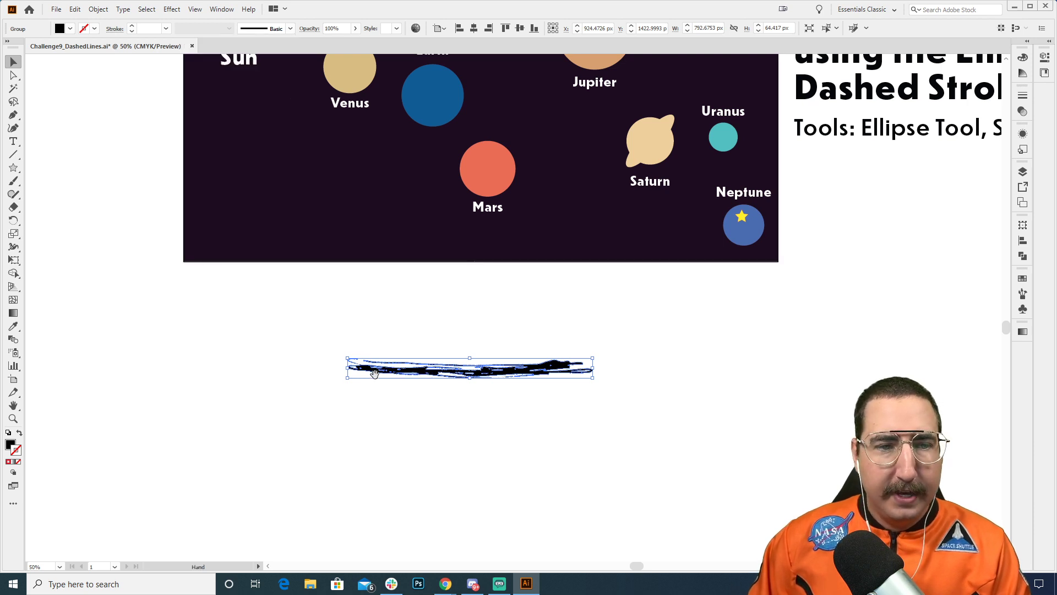
scroll(374, 374, "down", 5)
key("b")
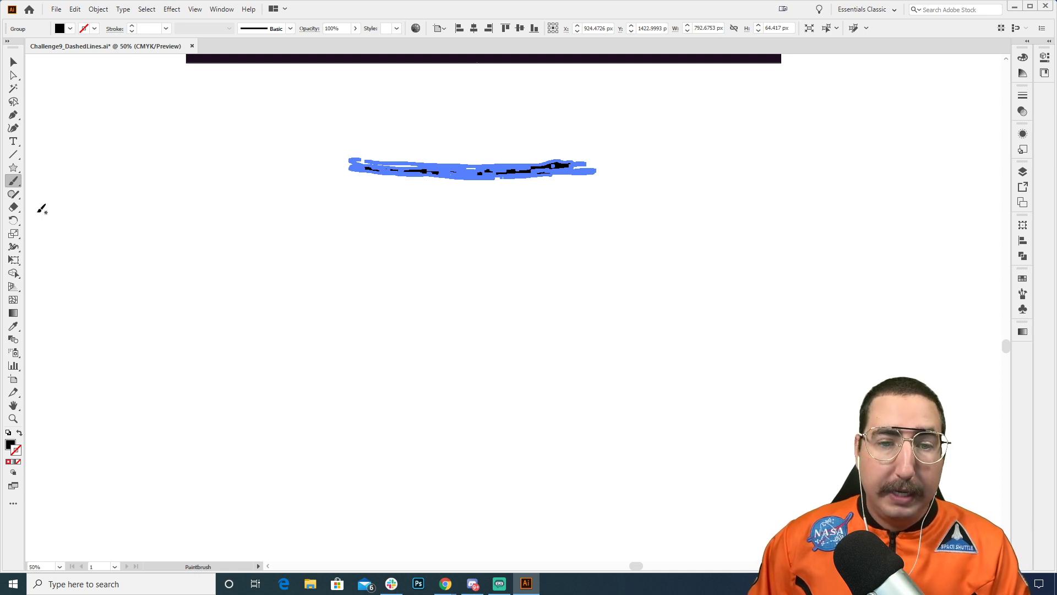
mouse_move(138, 318)
left_mouse_down()
mouse_move(270, 262)
mouse_move(349, 342)
mouse_move(580, 306)
mouse_move(652, 427)
mouse_move(874, 268)
left_mouse_up()
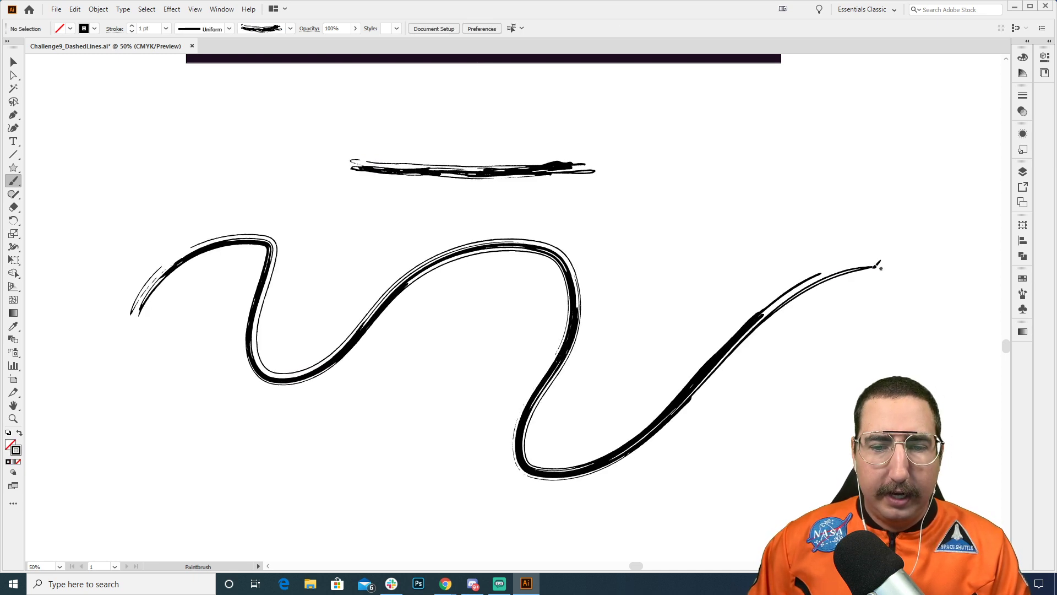
key("v")
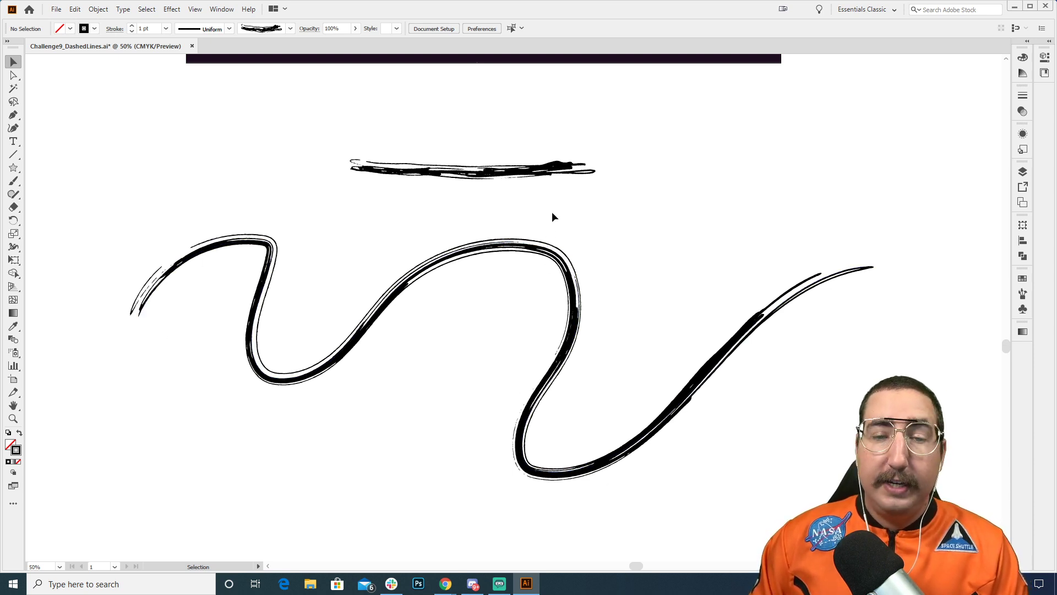
Step: Draw a straight-segment route with the Pen tool from beside Neptune, below and around Saturn, past Uranus and up over Jupiter
key("z")
left_click(551, 168)
left_click_drag(545, 179, 639, 458)
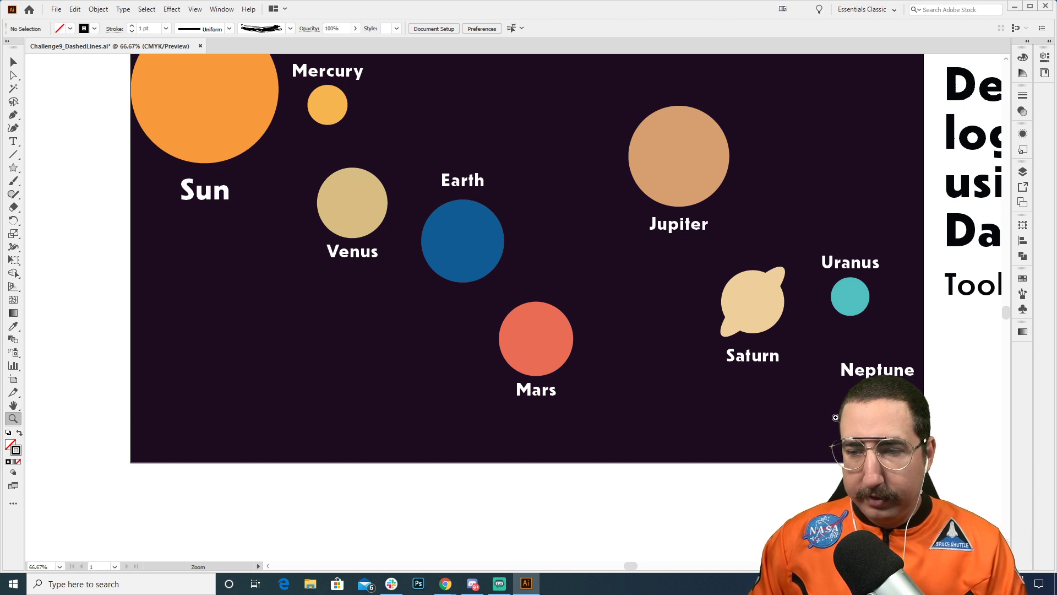
key("p")
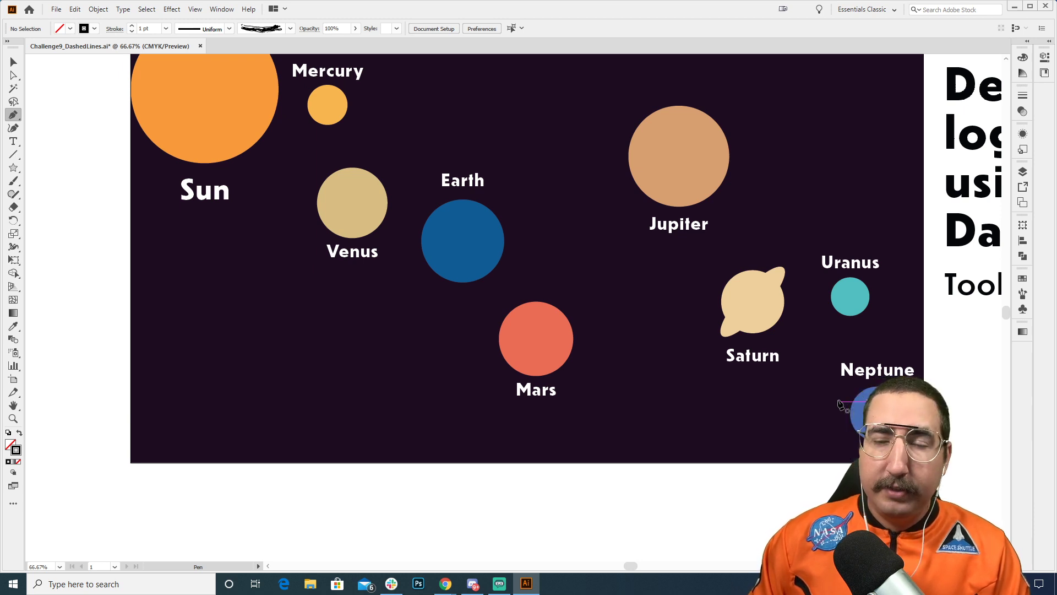
left_click(838, 403)
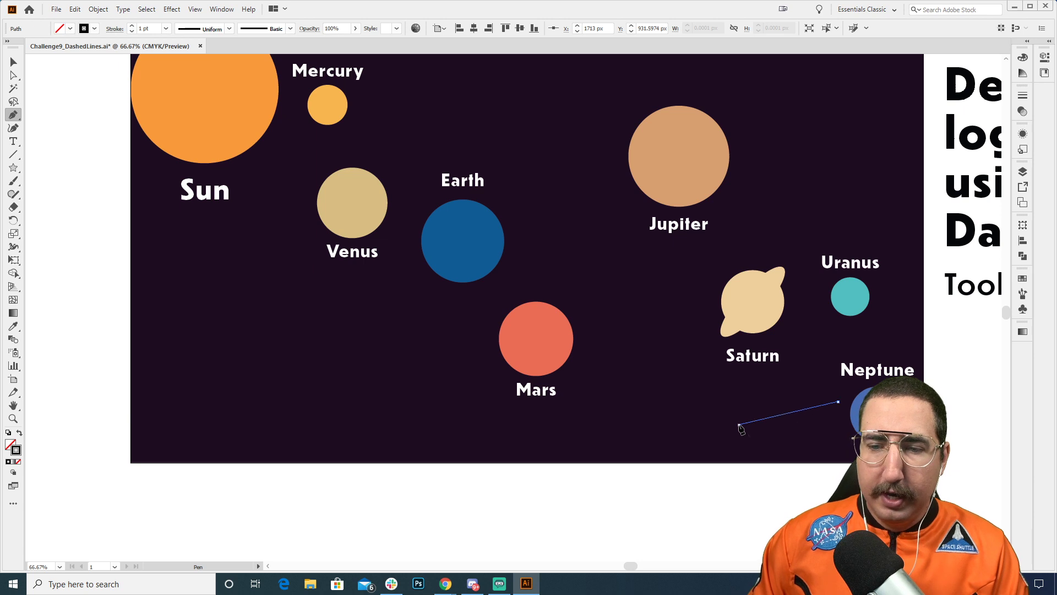
left_click(739, 425)
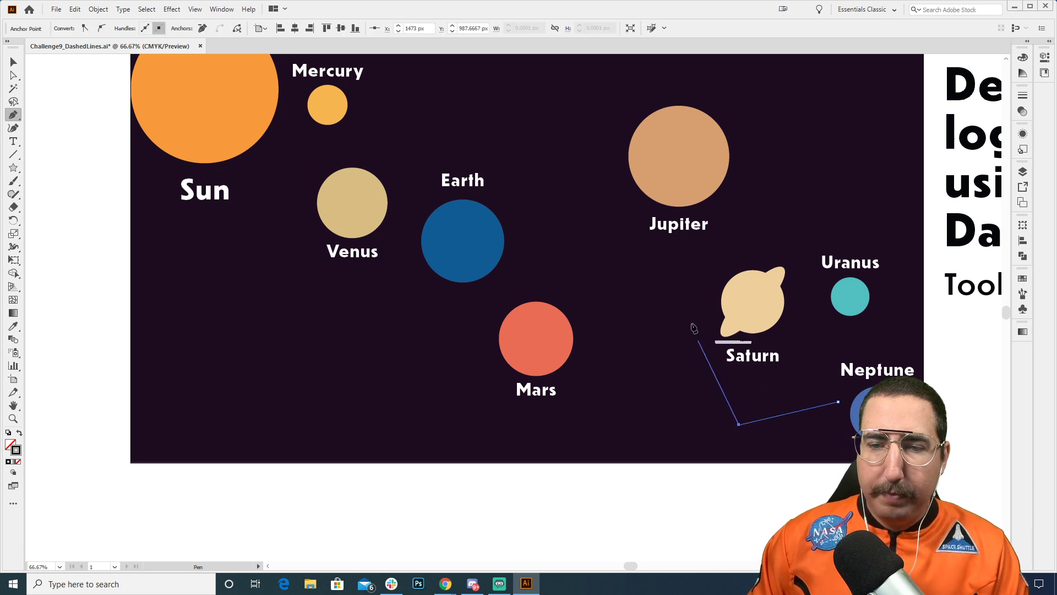
left_click(652, 296)
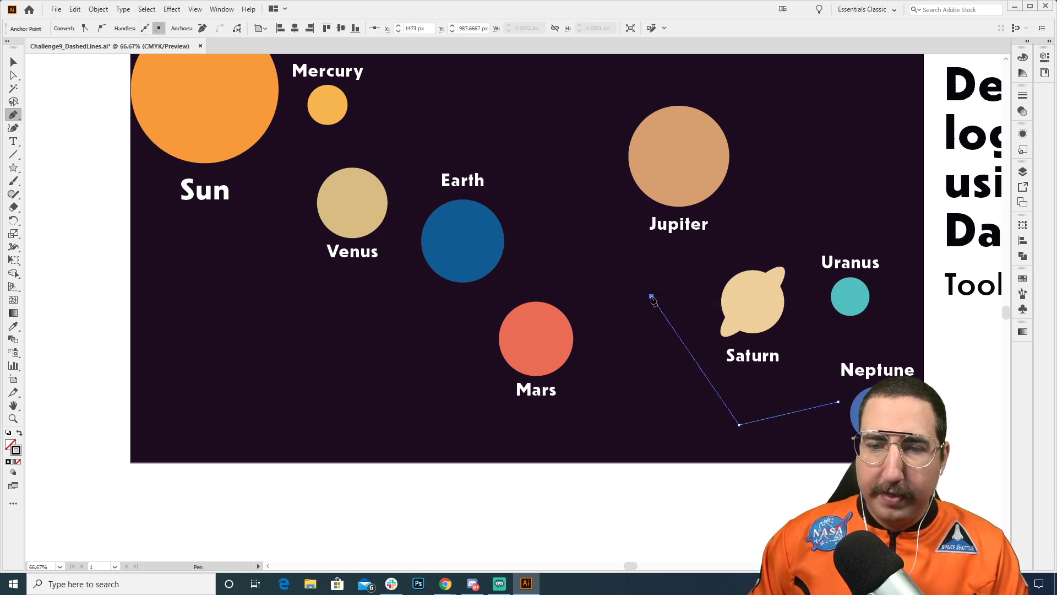
left_click(850, 157)
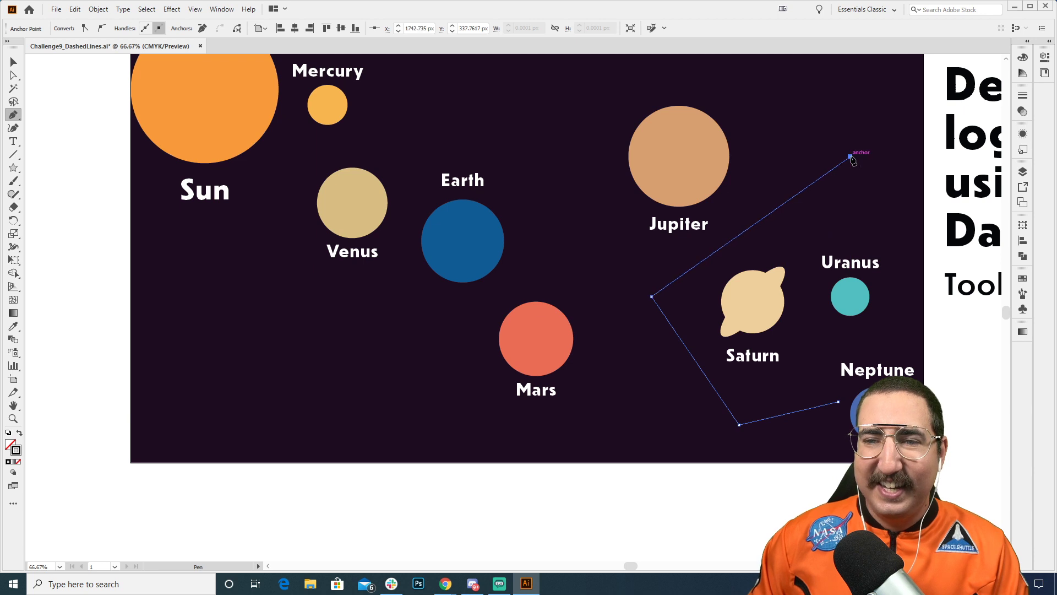
left_click(688, 67)
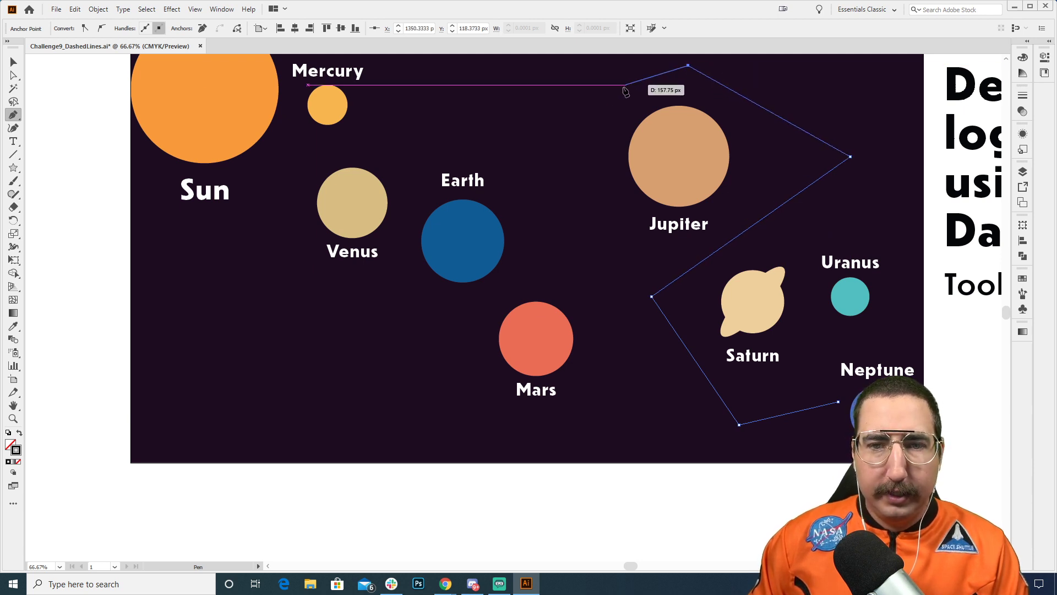
Step: Continue the route down between Jupiter and Mars, around beneath Mars and up to just below Earth, finishing the open path
left_click(562, 128)
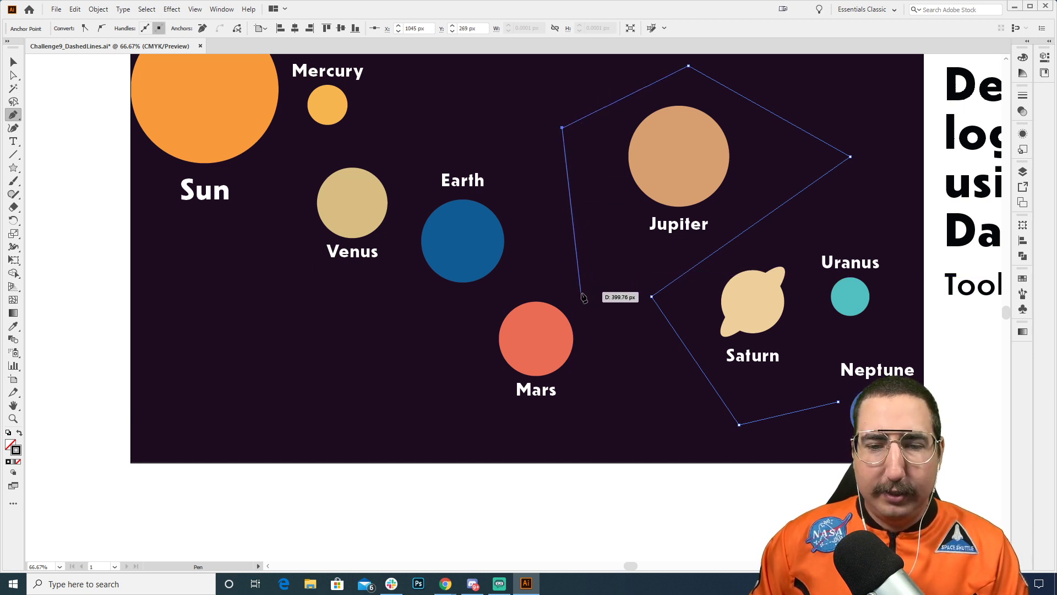
left_click(610, 332)
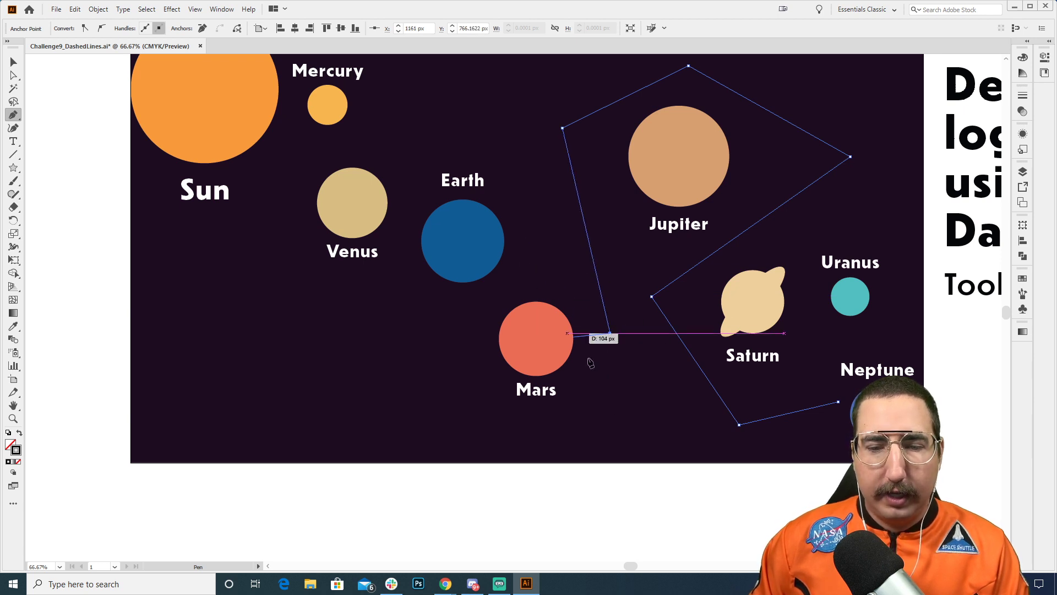
left_click(573, 429)
left_click(449, 423)
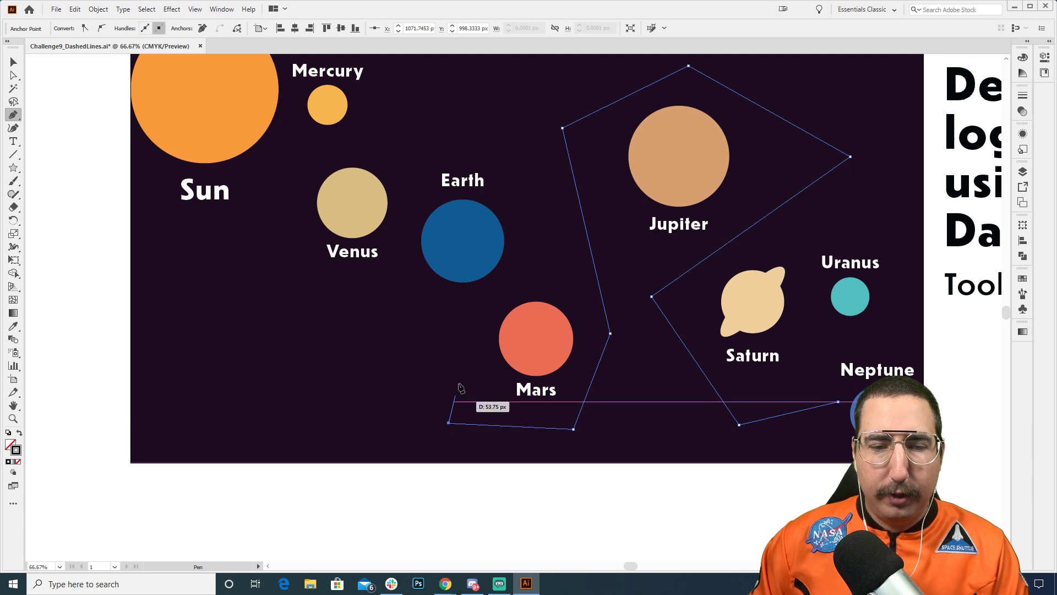
left_click(462, 294)
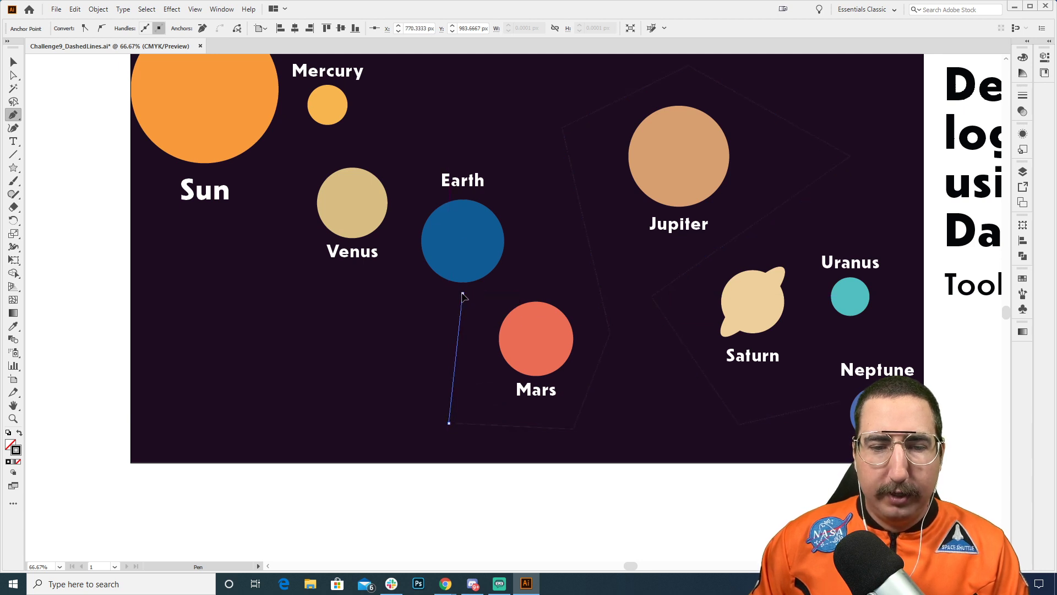
key("v")
left_click(569, 487)
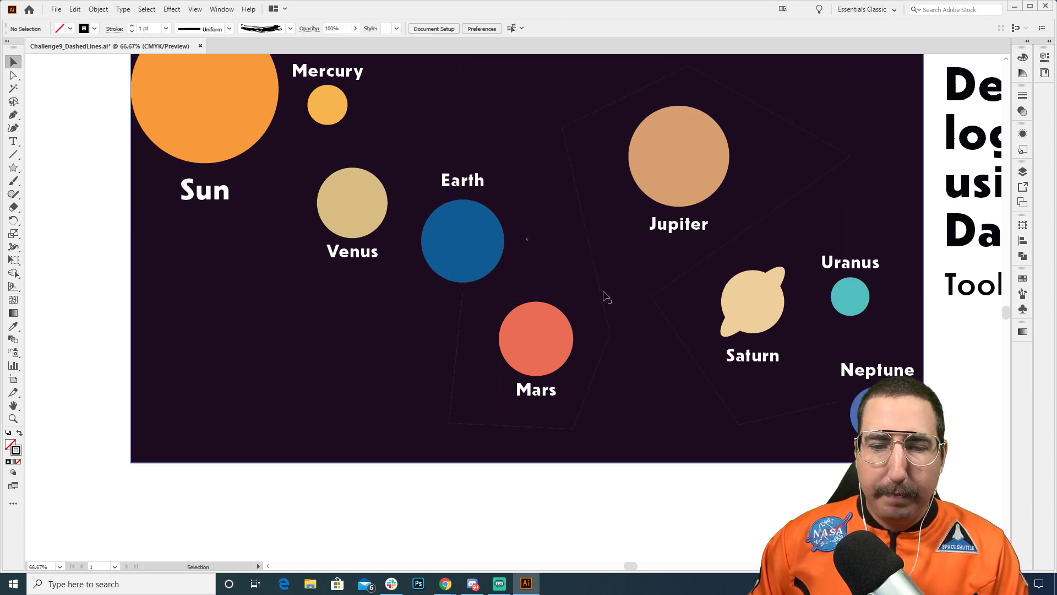
Step: Give the route path a yellow stroke with a weight of 10 pt
left_click(603, 297)
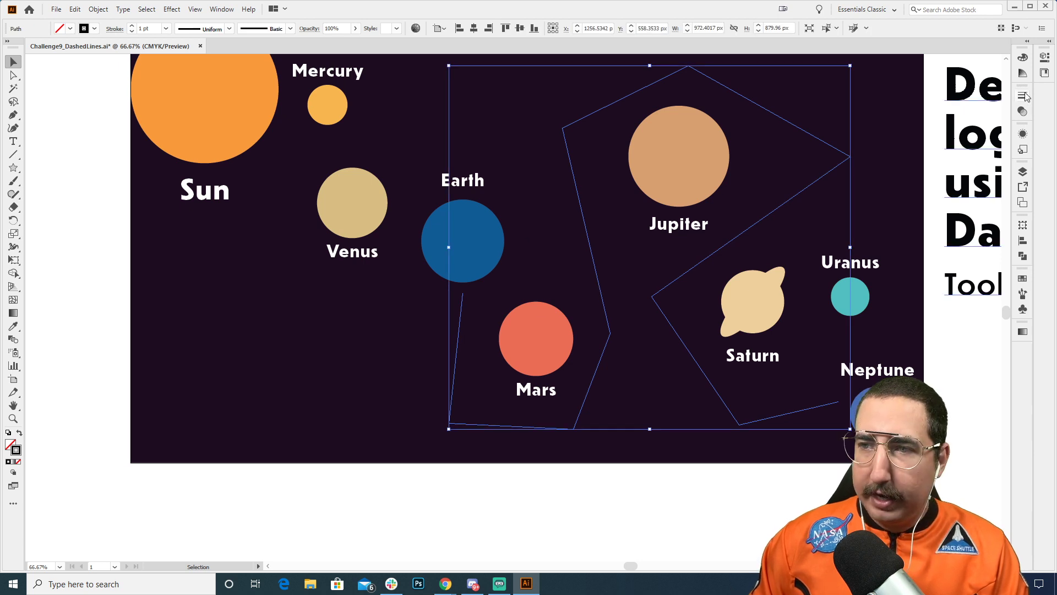
left_click(1022, 280)
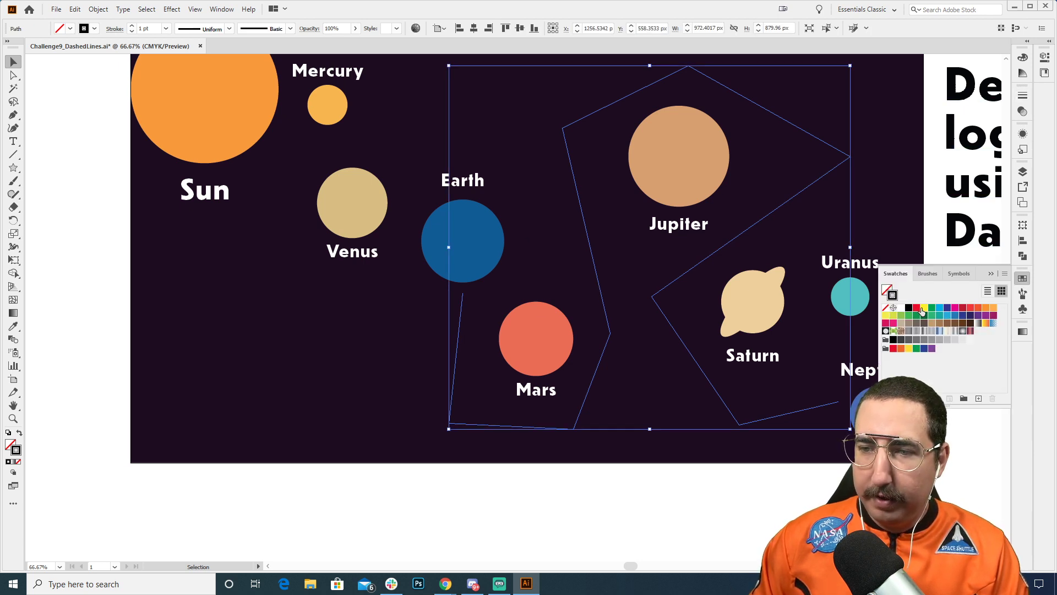
left_click(924, 308)
left_click(1023, 97)
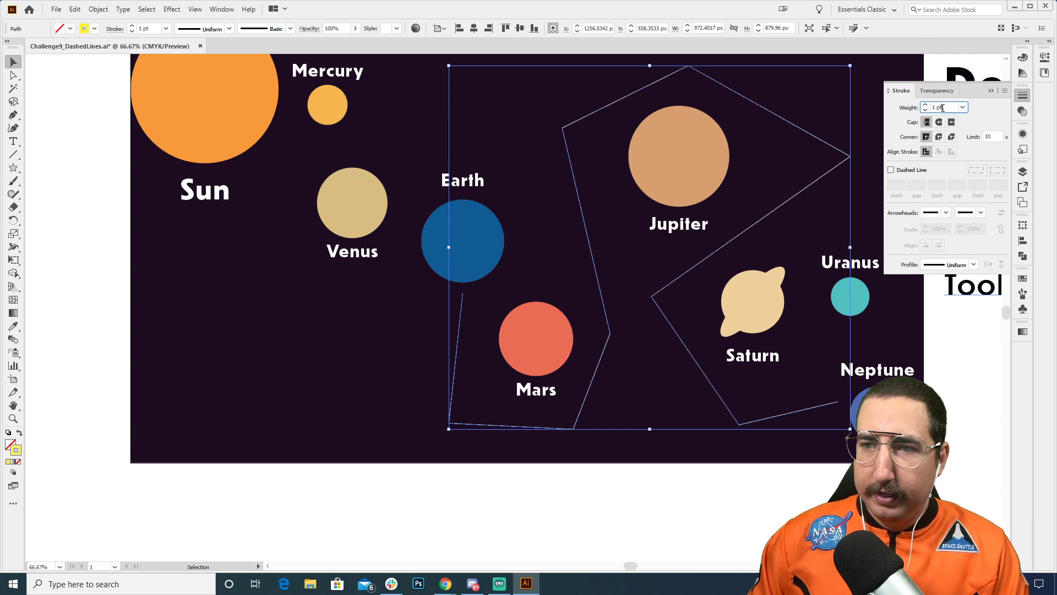
type("10")
key("Return")
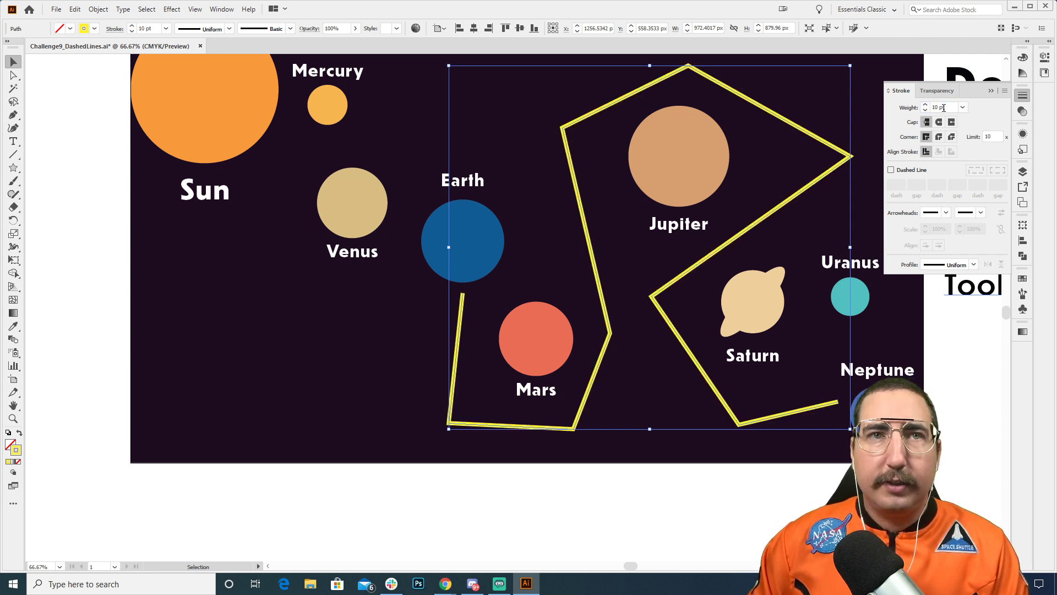
left_click(656, 483)
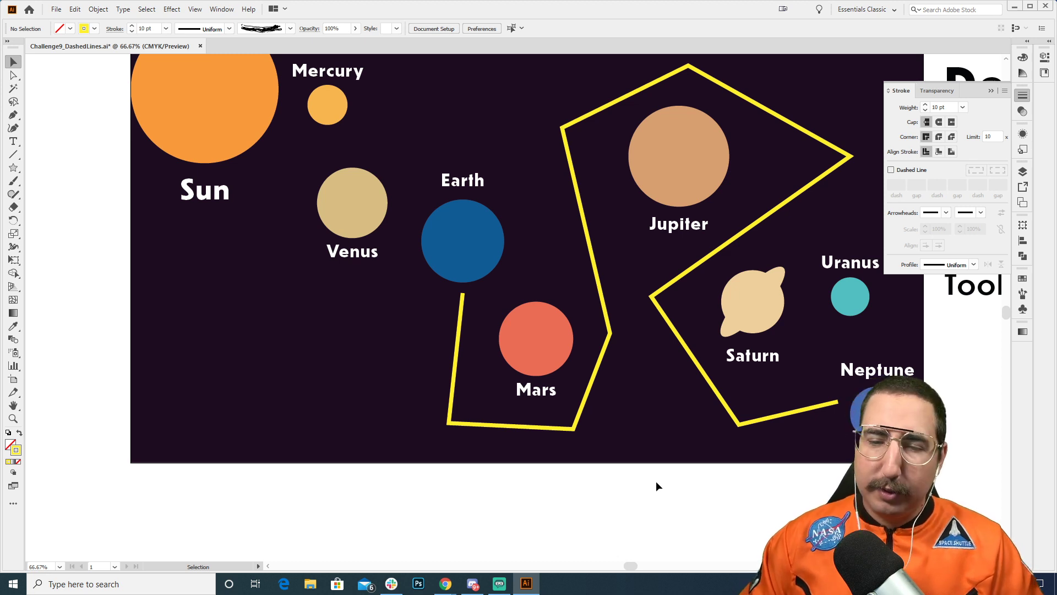
Step: Round all of the route's corners to 30 px, widen the radius to about 169 px and deselect the path
left_click(686, 348)
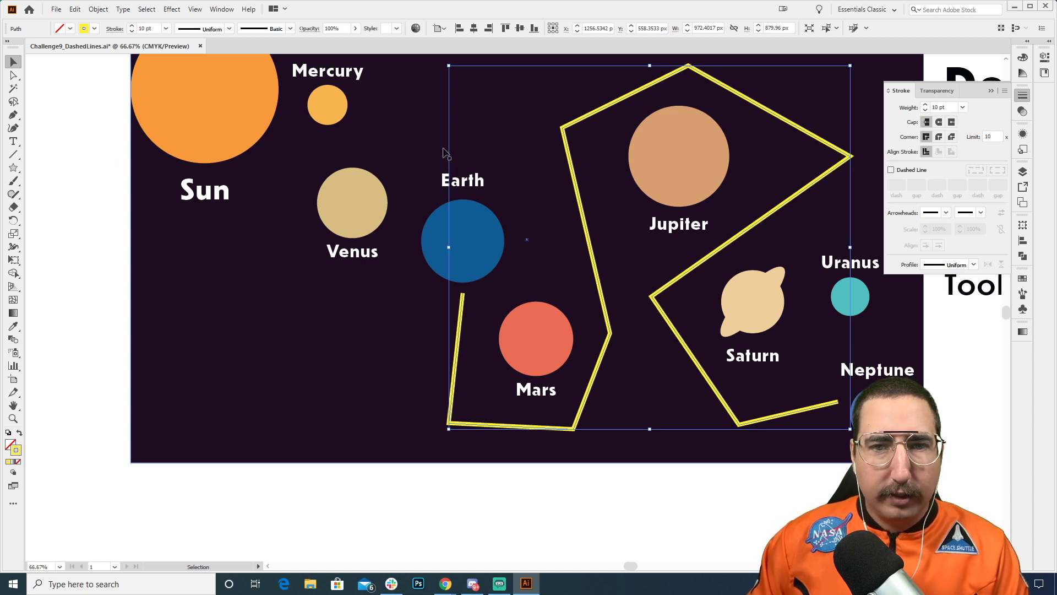
key("a")
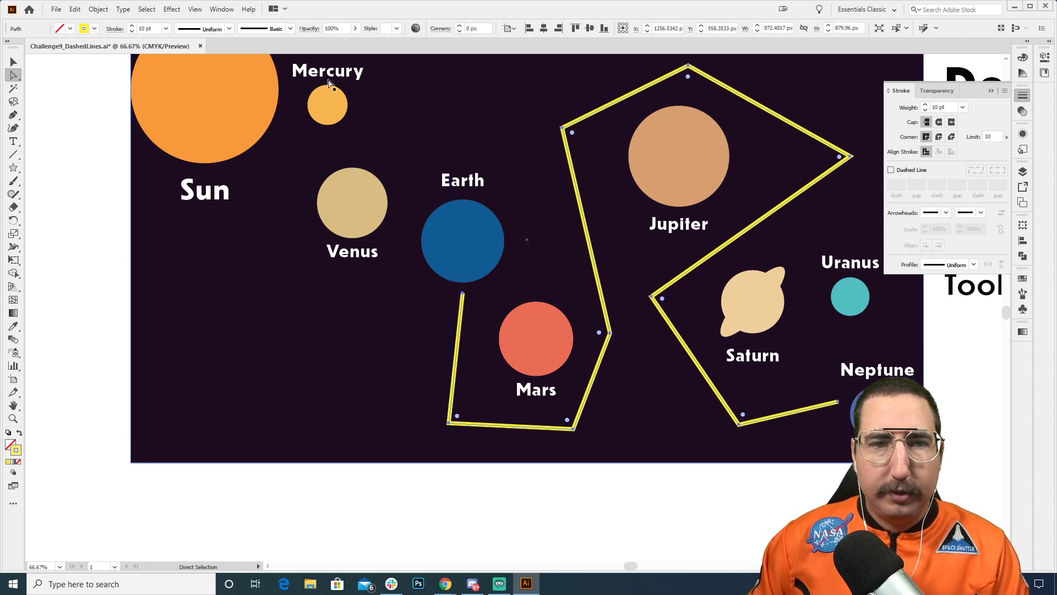
left_click(480, 27)
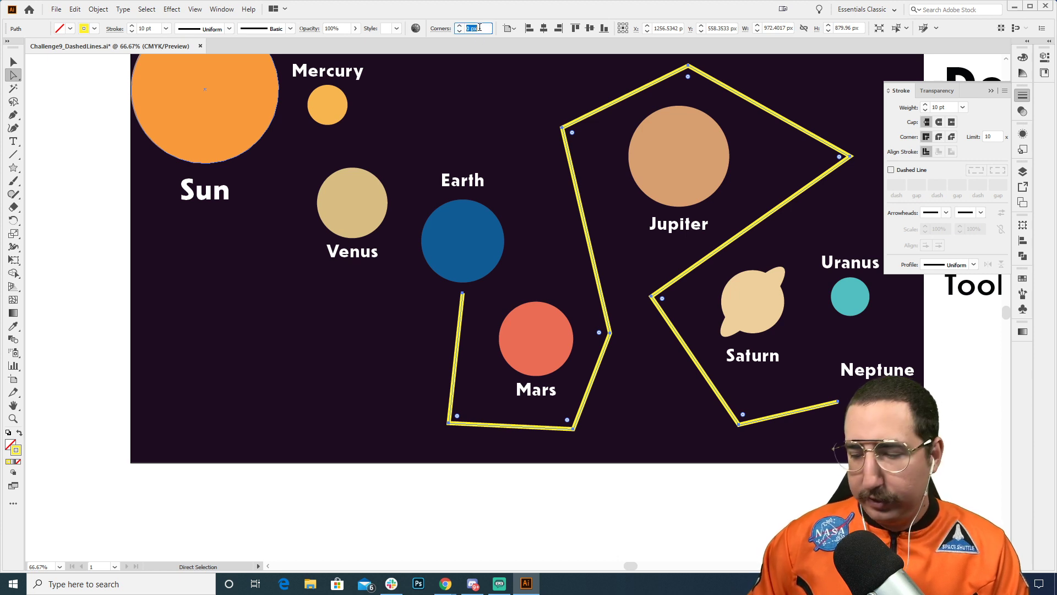
key("Tab")
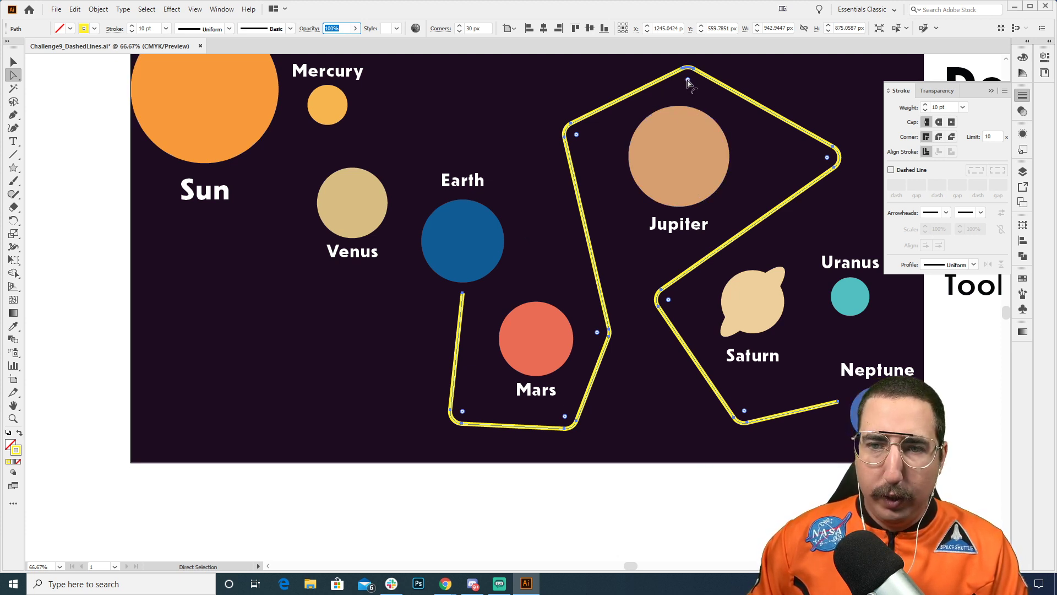
left_click_drag(688, 81, 688, 150)
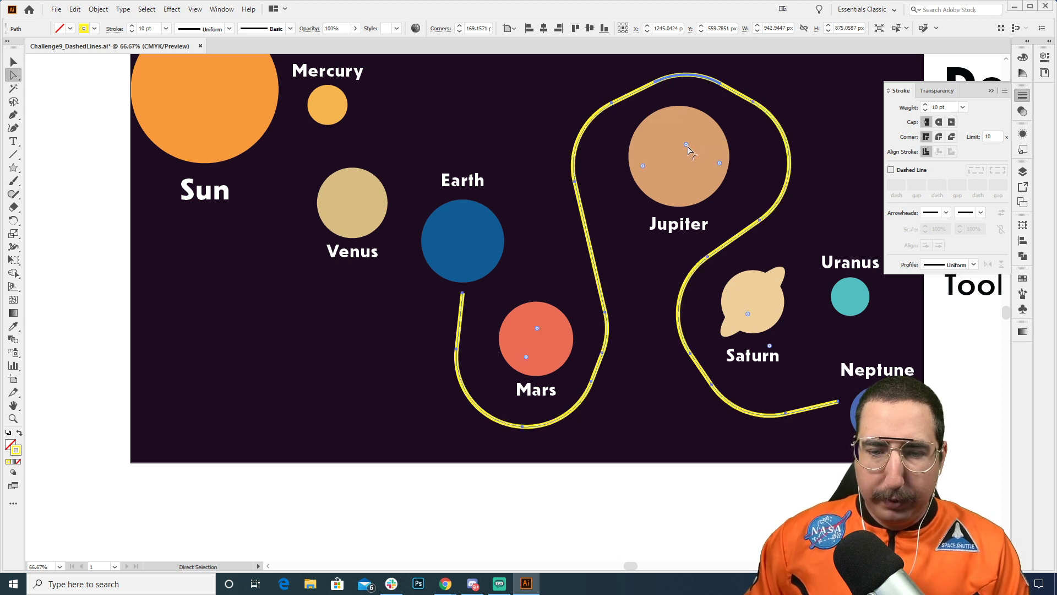
key("v")
left_click(668, 515)
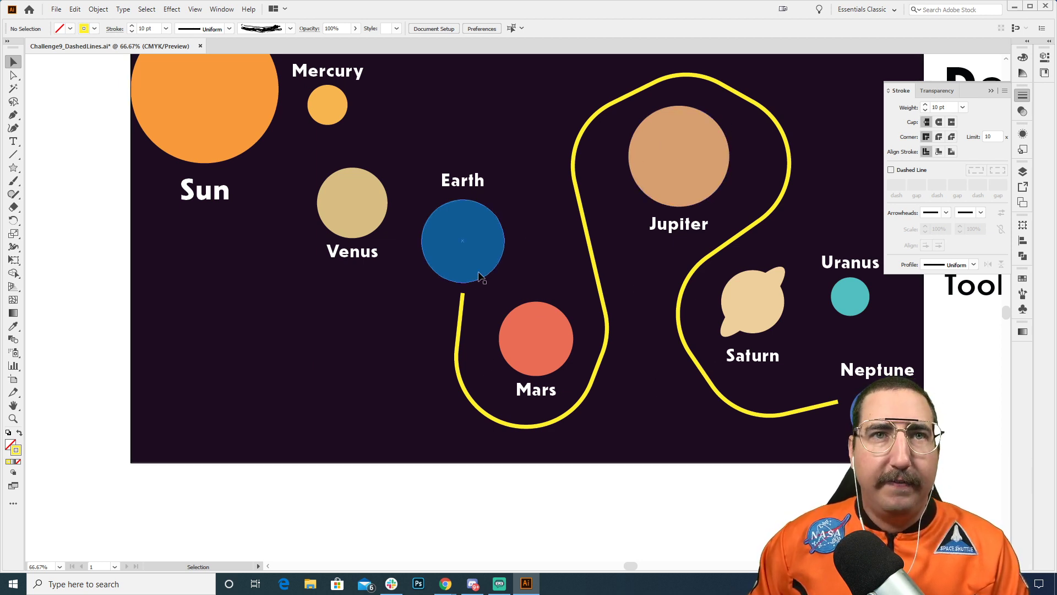
Step: Apply the custom Squiggle art brush to the yellow route path
key("z")
left_click(539, 281, "alt")
left_click_drag(557, 339, 549, 254)
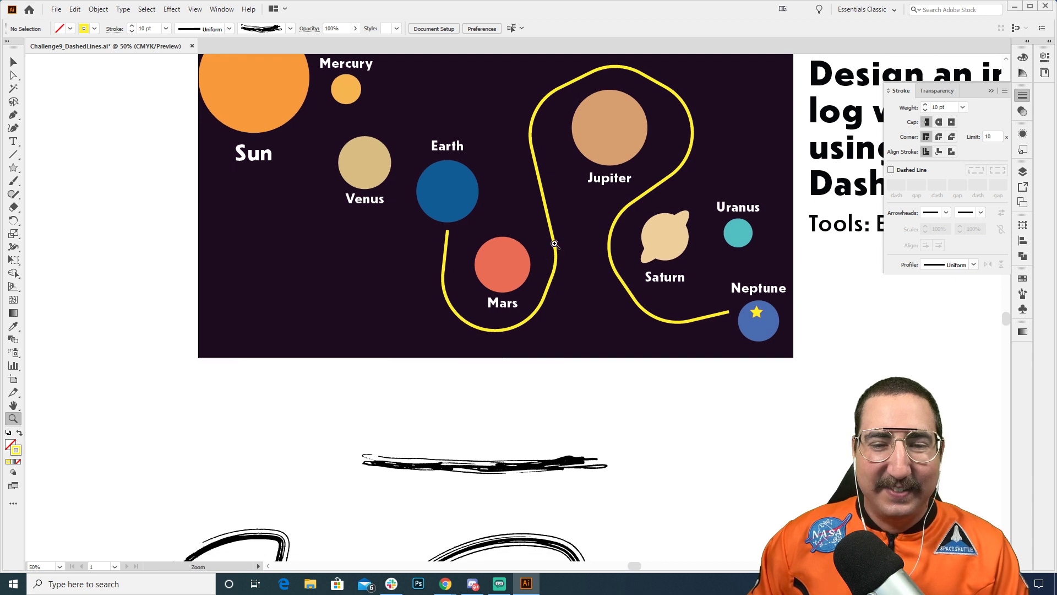
key("v")
left_click(555, 248)
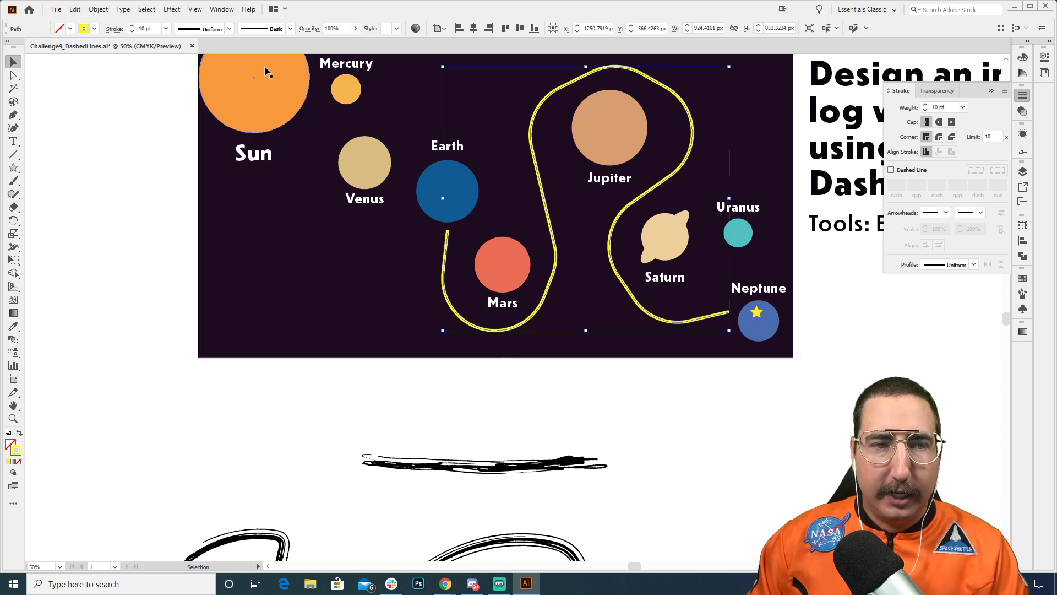
left_click(290, 29)
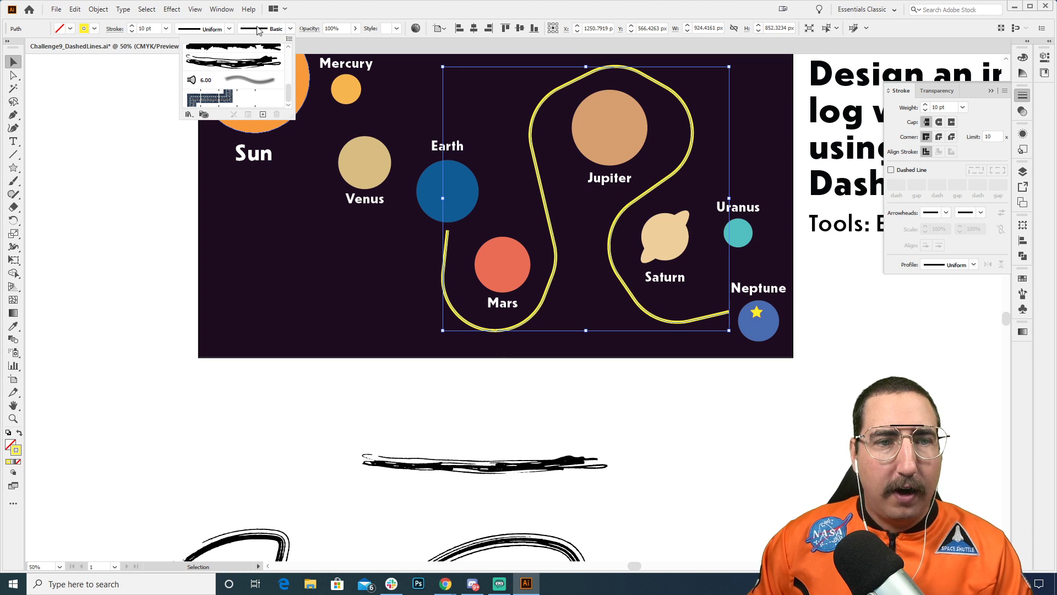
left_click(246, 62)
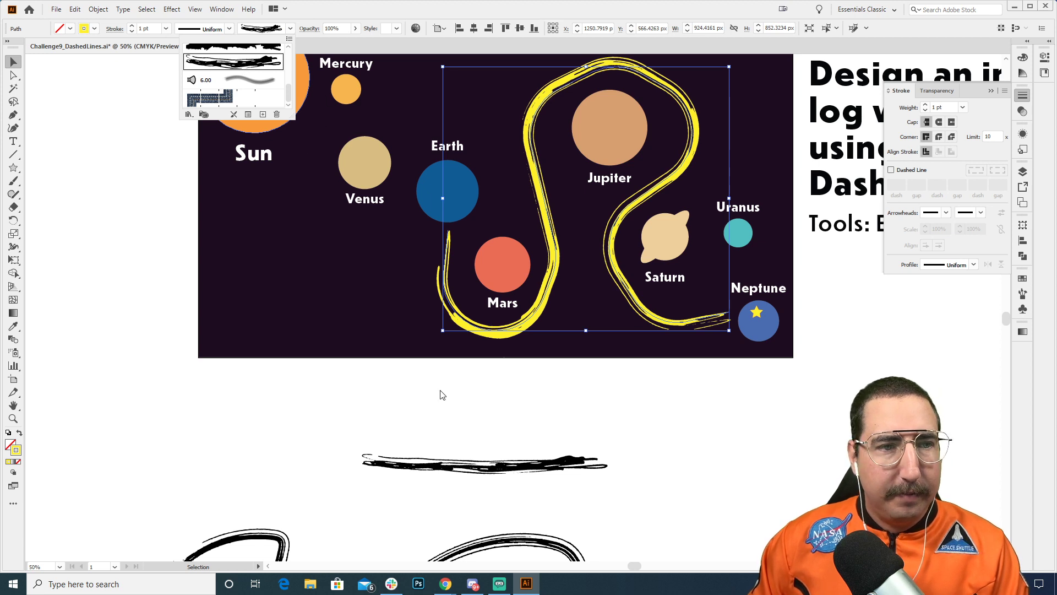
left_click(457, 395)
Step: Reduce the brushed route's stroke weight to 0.5 pt and deselect it
left_click(147, 28)
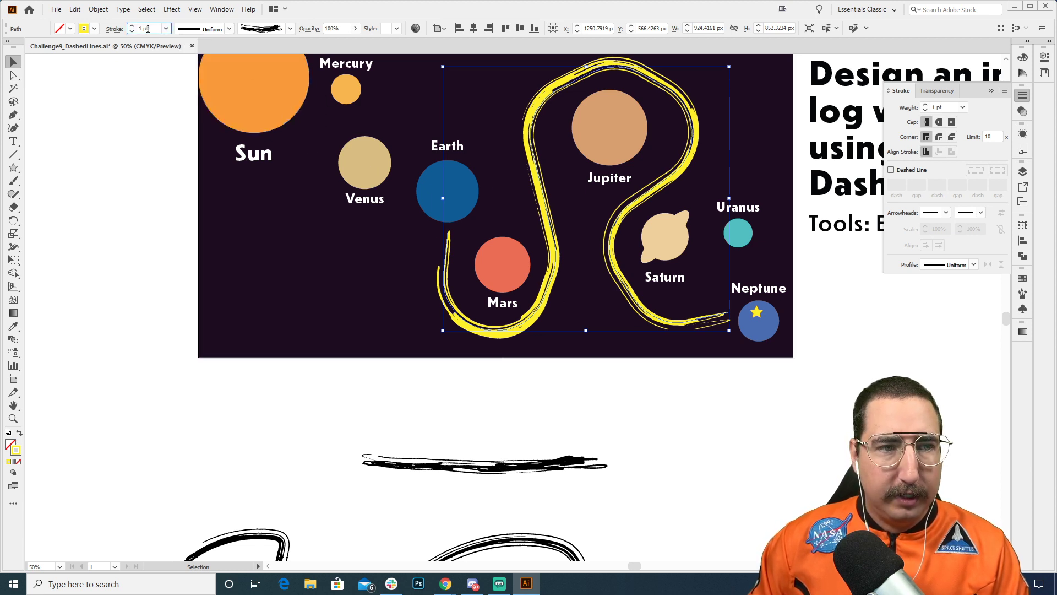
type("0.5")
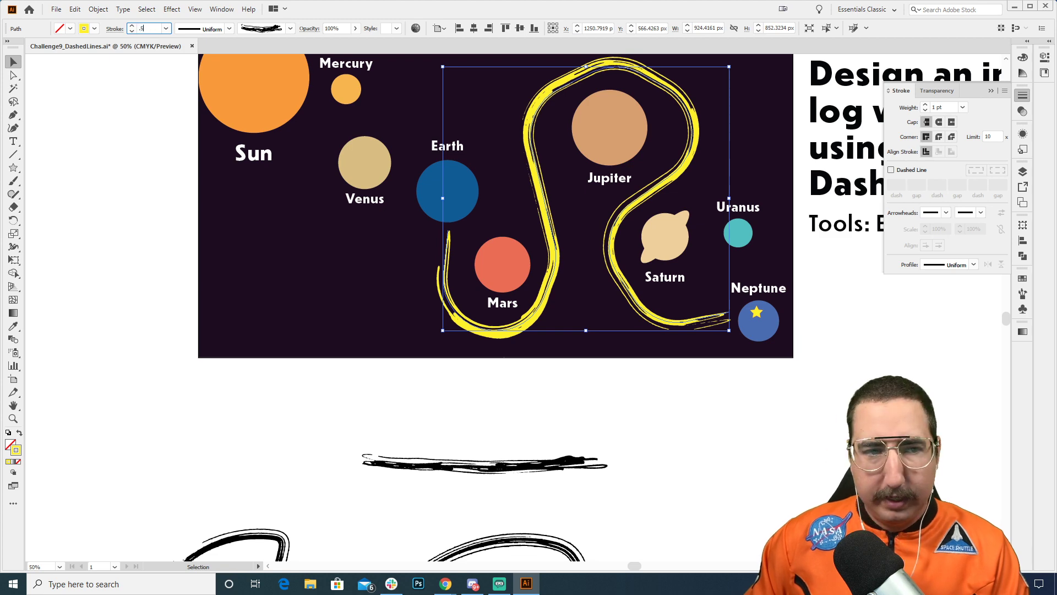
key("Return")
left_click(137, 256)
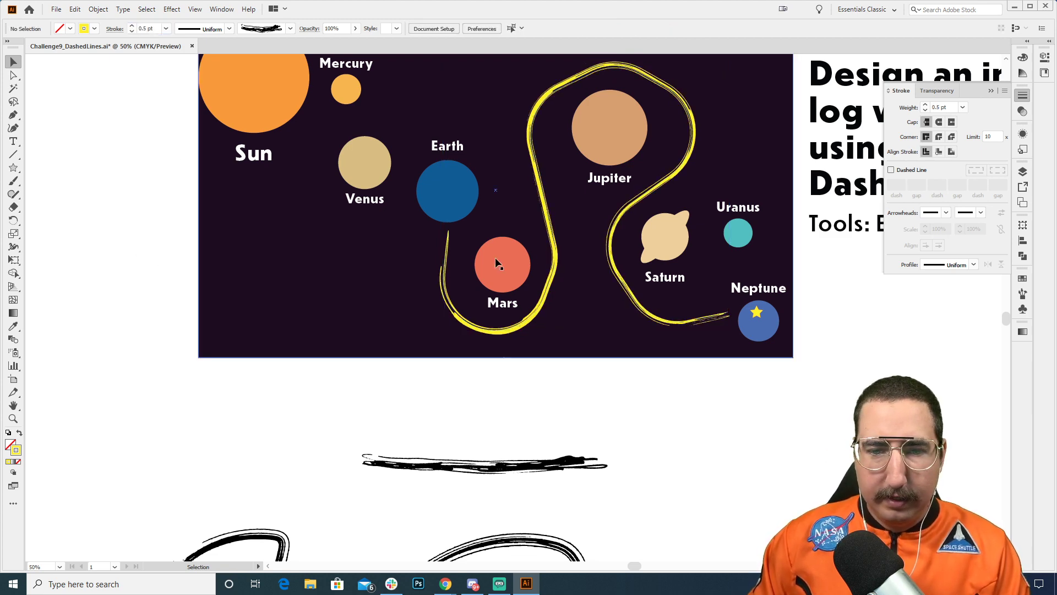
Step: Recolor the brushed route's stroke, trying light blue before switching it to light green
key("z")
left_click(551, 250)
left_click_drag(550, 250, 499, 312)
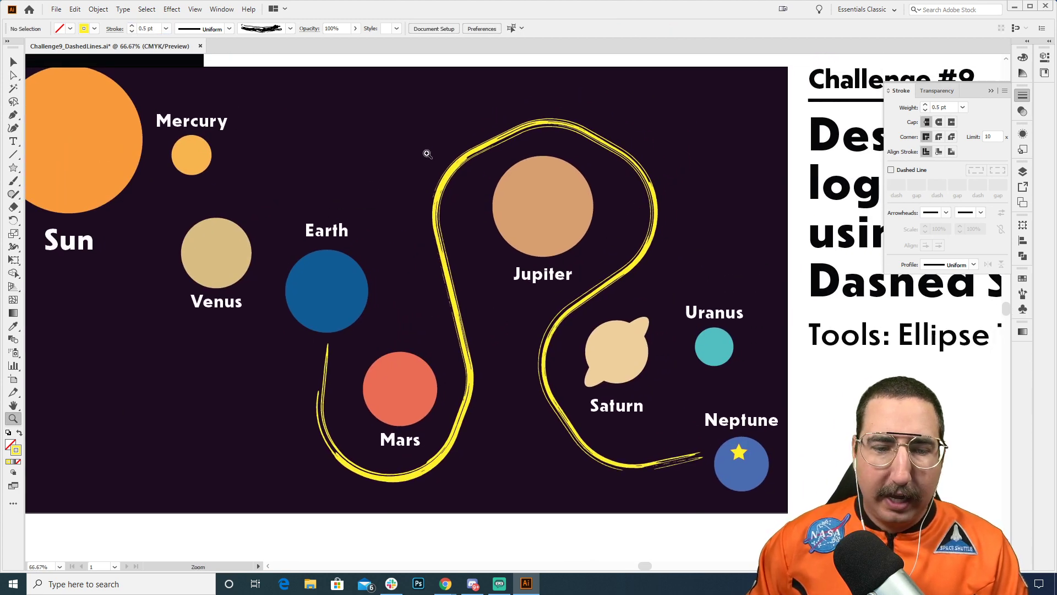
key("v")
left_click(467, 390)
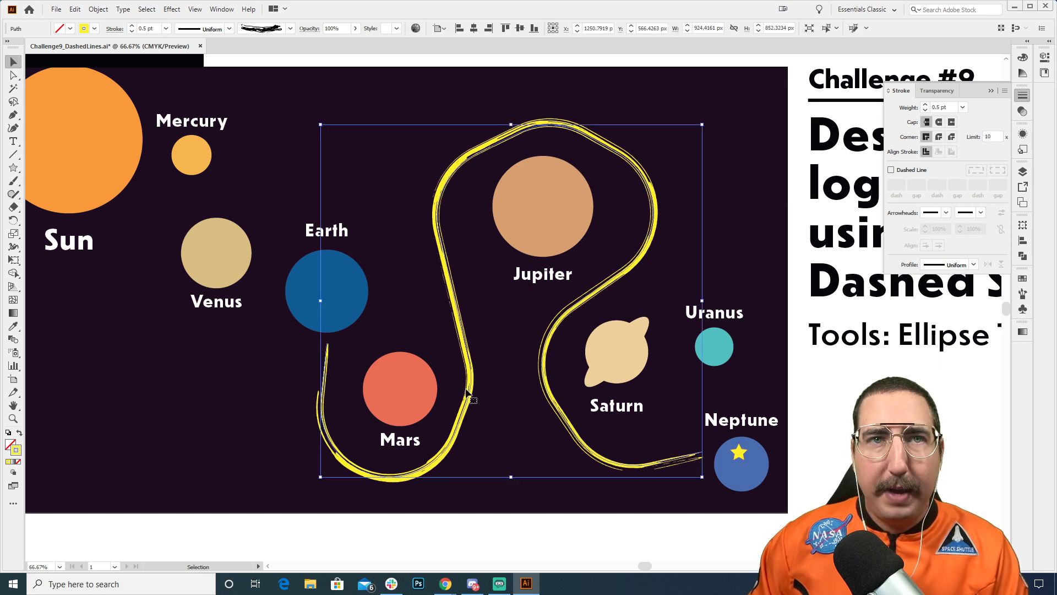
left_click(1023, 278)
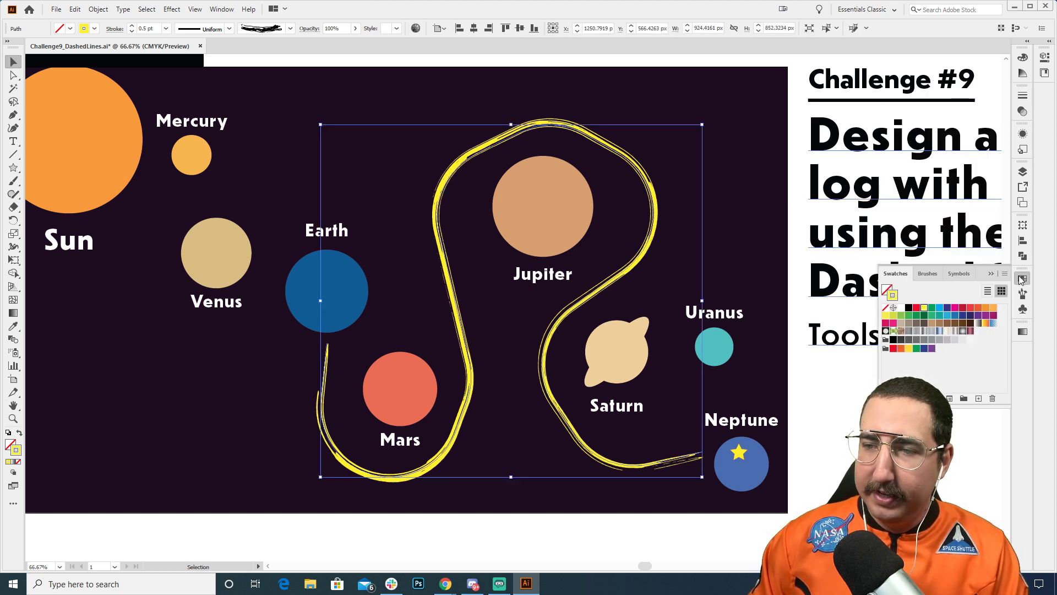
left_click(940, 309)
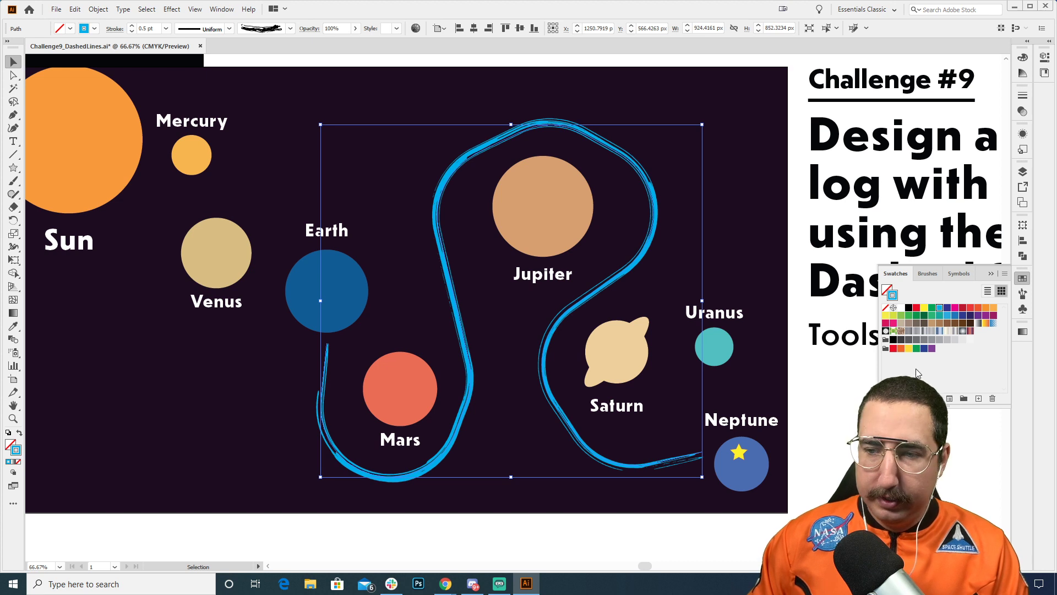
left_click(902, 316)
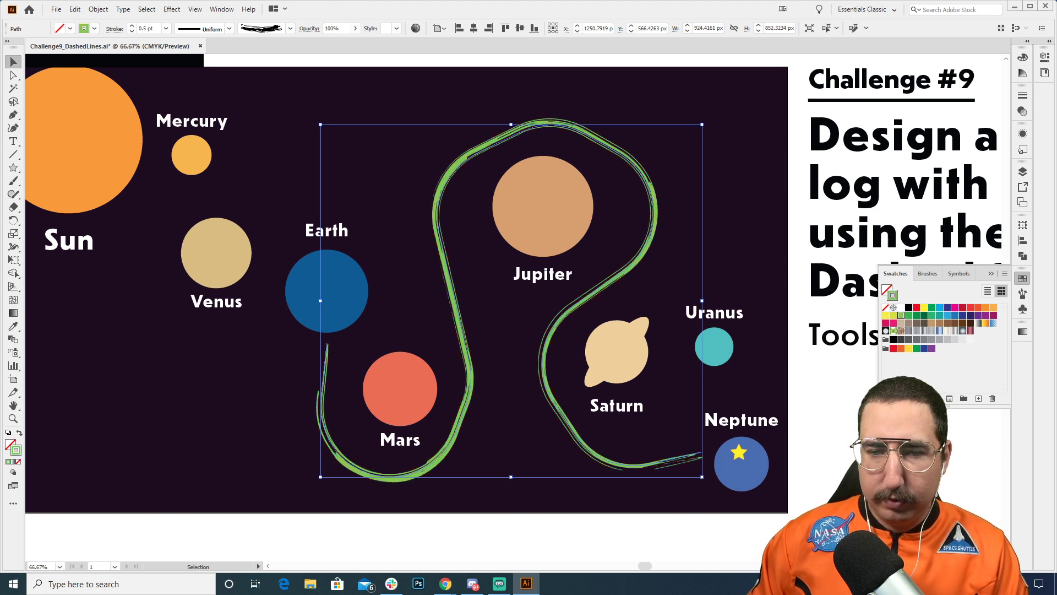
Step: Deselect the green route and draw an ellipse about 1177 by 962 px from Earth's center out around the Sun
left_click(816, 515)
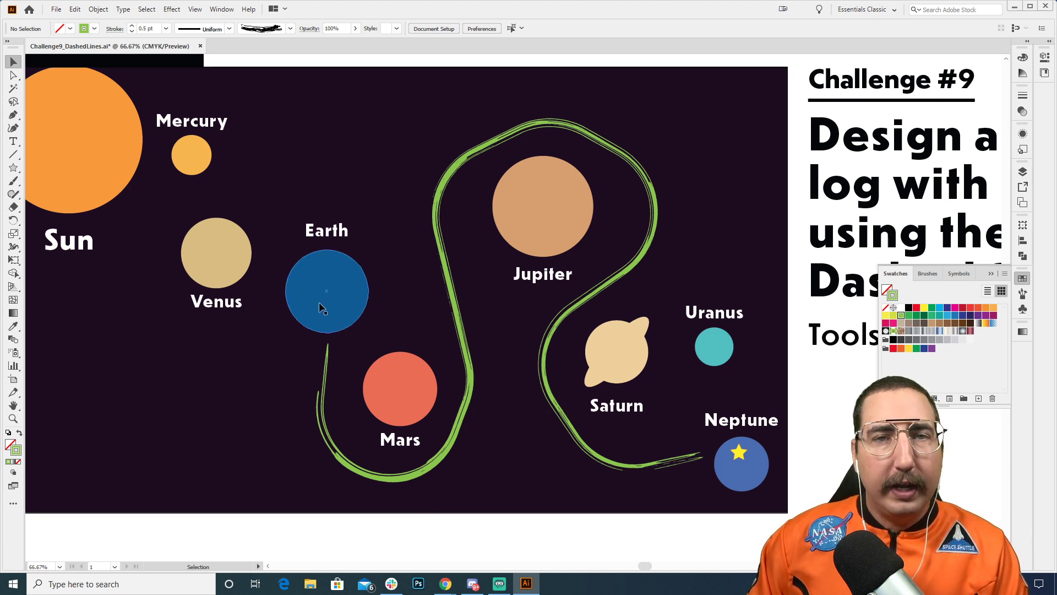
key("z")
left_click(334, 276, "alt")
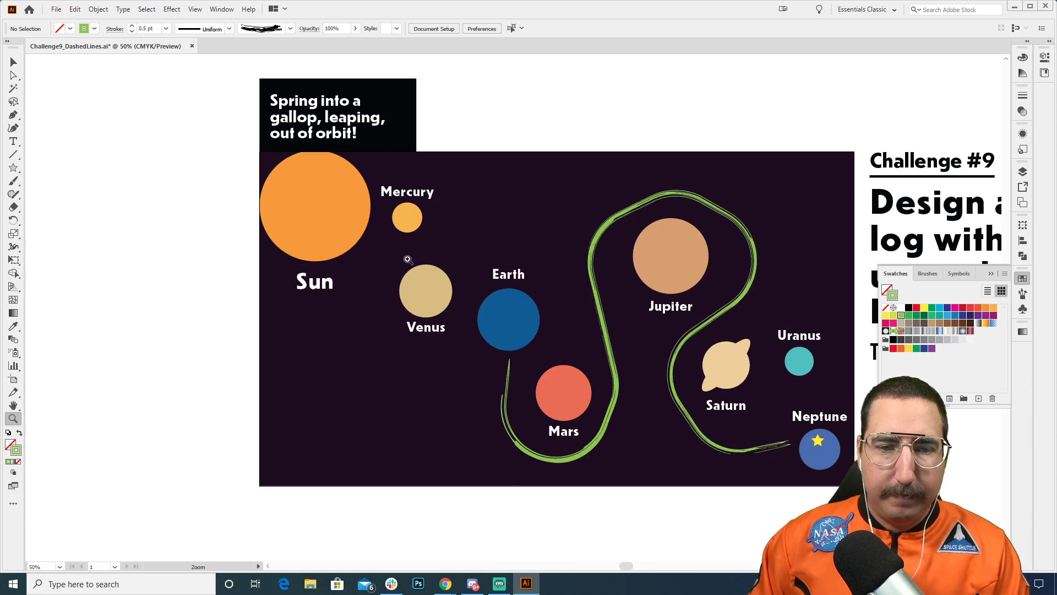
key("space")
left_click_drag(407, 259, 442, 282)
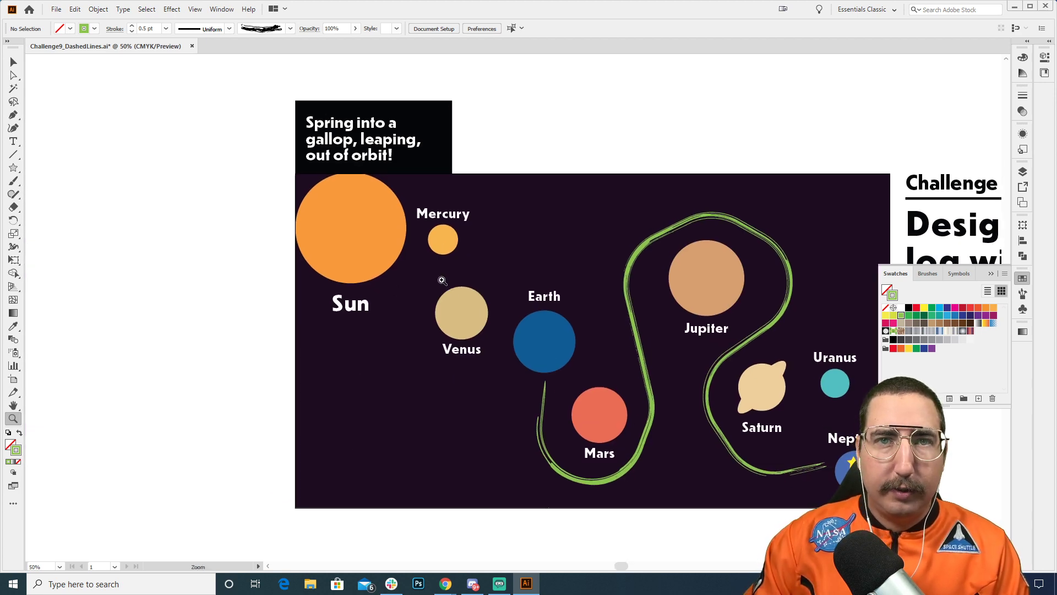
key("l")
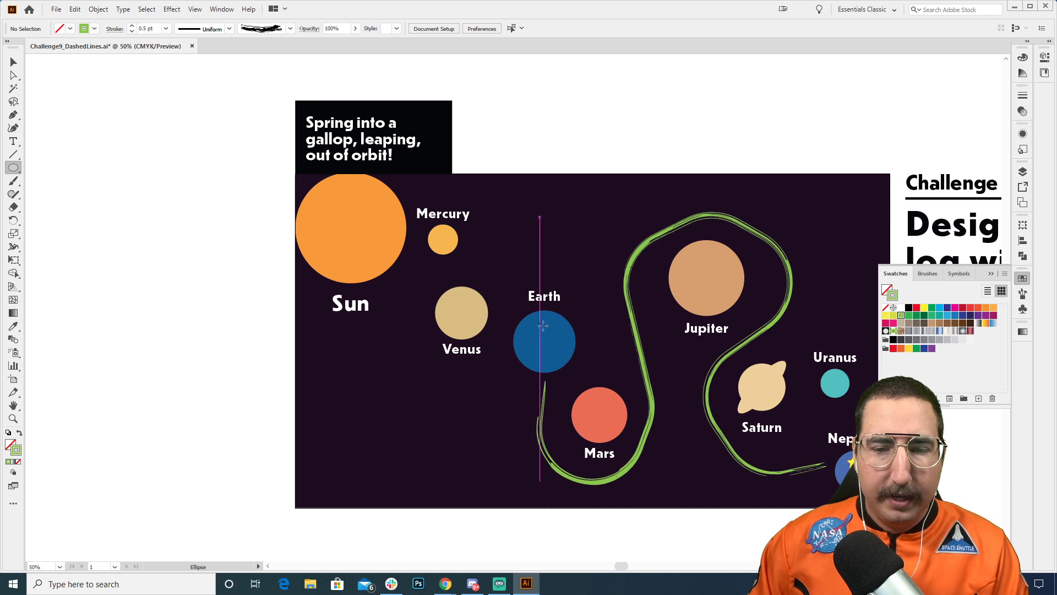
mouse_move(544, 341)
left_mouse_down()
mouse_move(237, 90)
mouse_move(180, 71)
left_mouse_up()
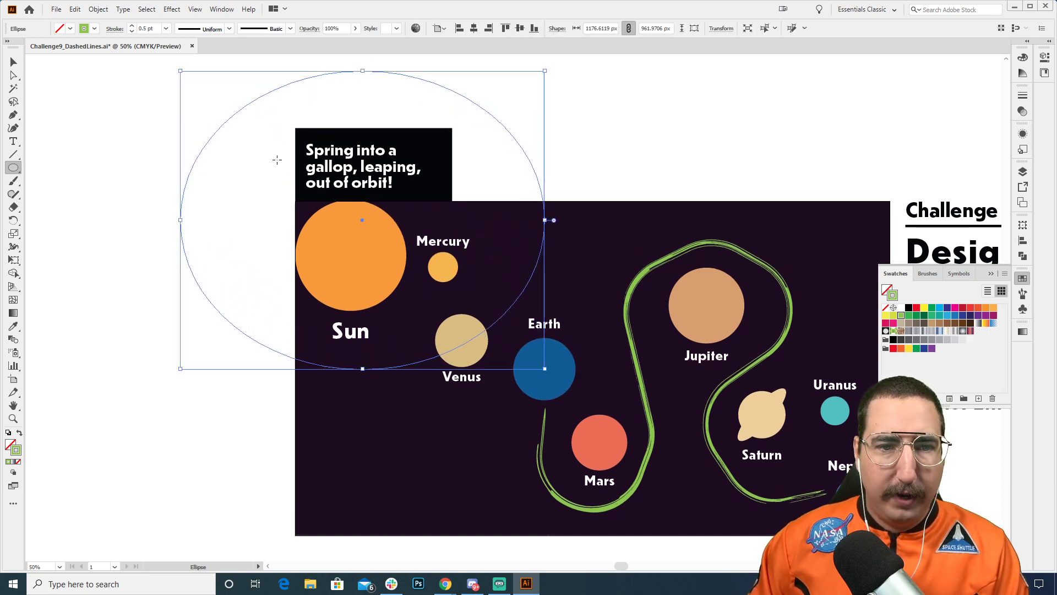
Step: Enlarge the ellipse to about 1536 by 1273 px and position it around the Sun so its edge passes through Earth
key("v")
left_click_drag(489, 111, 533, 166)
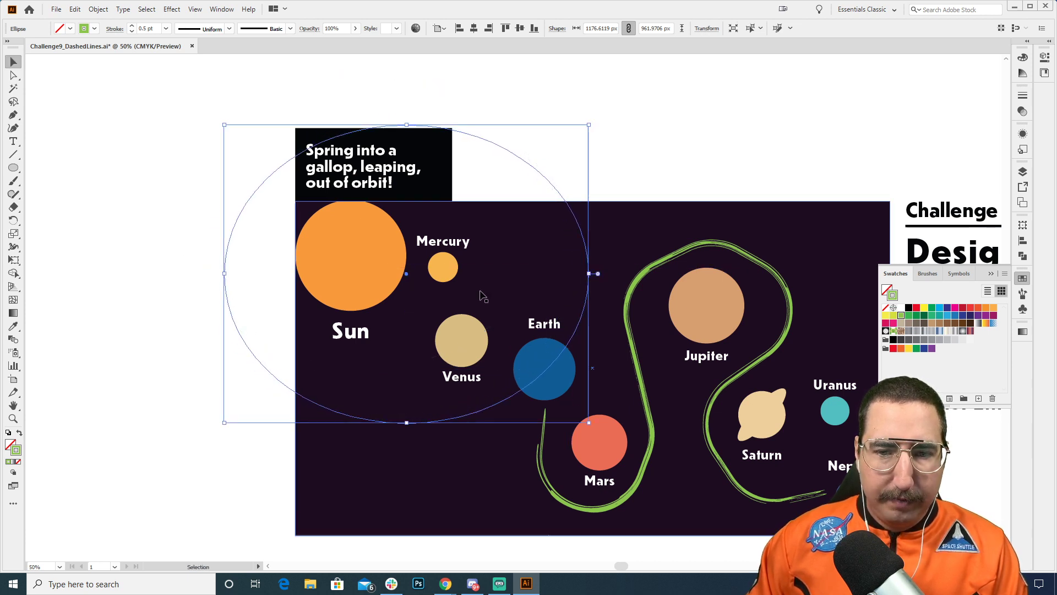
left_click_drag(220, 425, 113, 518)
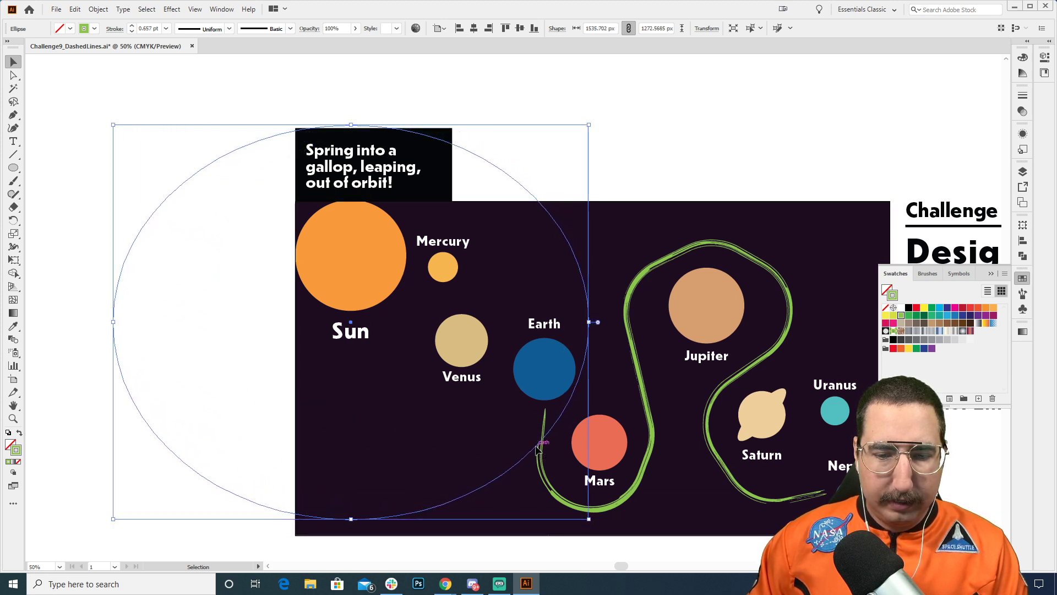
left_click_drag(537, 445, 521, 408)
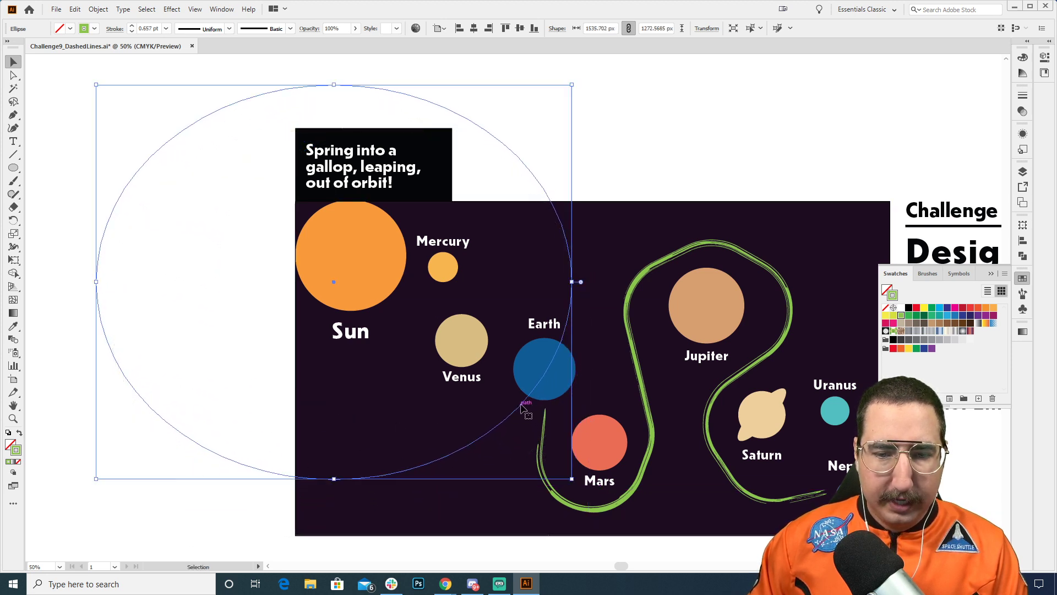
Step: Set the ellipse's stroke weight to 10 pt, trying 20 pt along the way
left_click(1023, 95)
left_click(939, 106)
type("10")
key("Return")
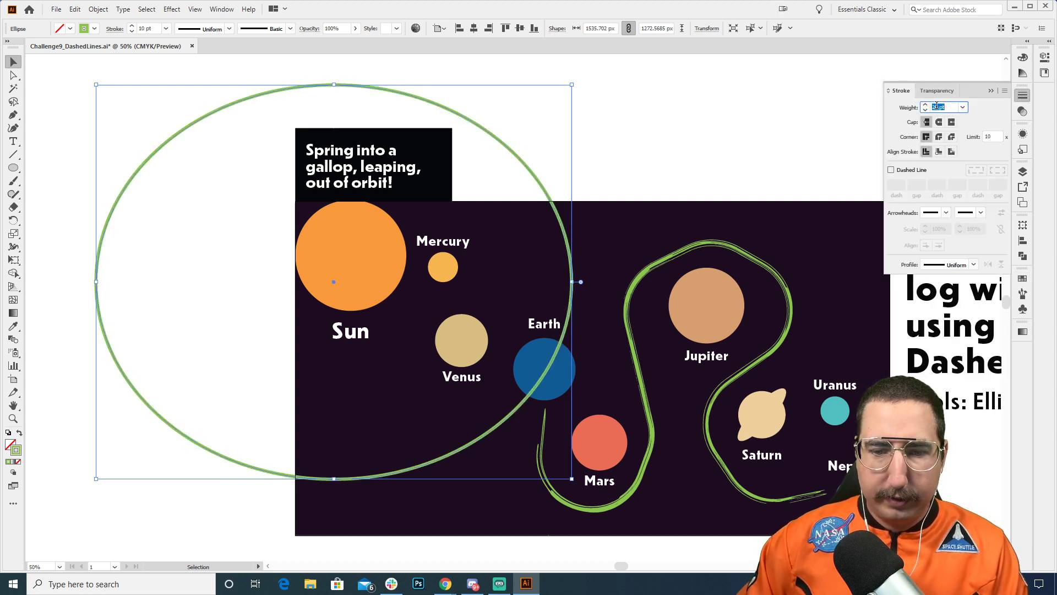
type("20")
key("Return")
type("10")
key("Return")
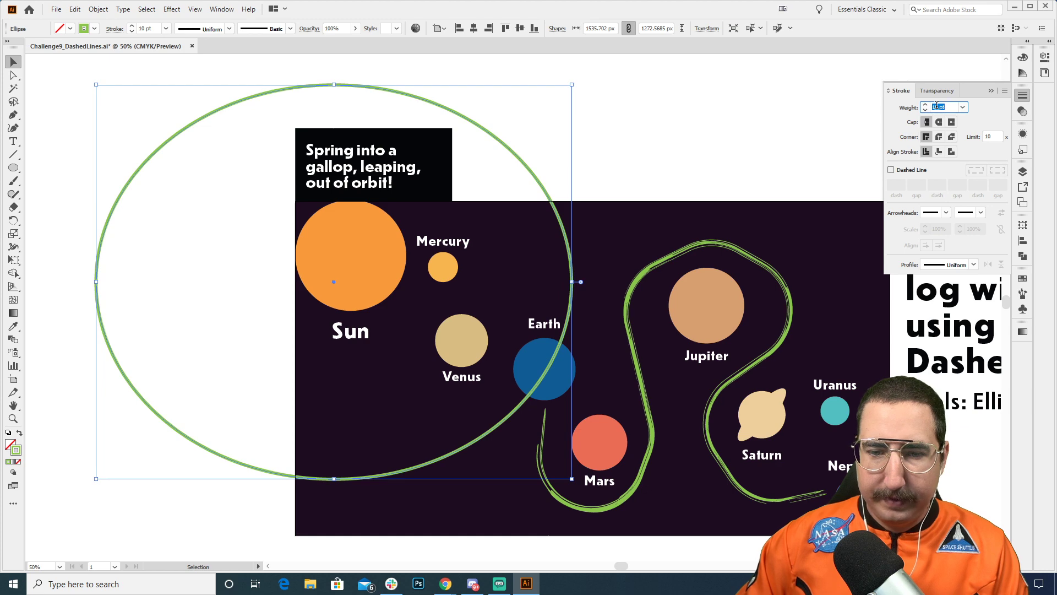
left_click(936, 106)
Step: Recolor the ellipse's stroke white and deselect it
left_click(1022, 278)
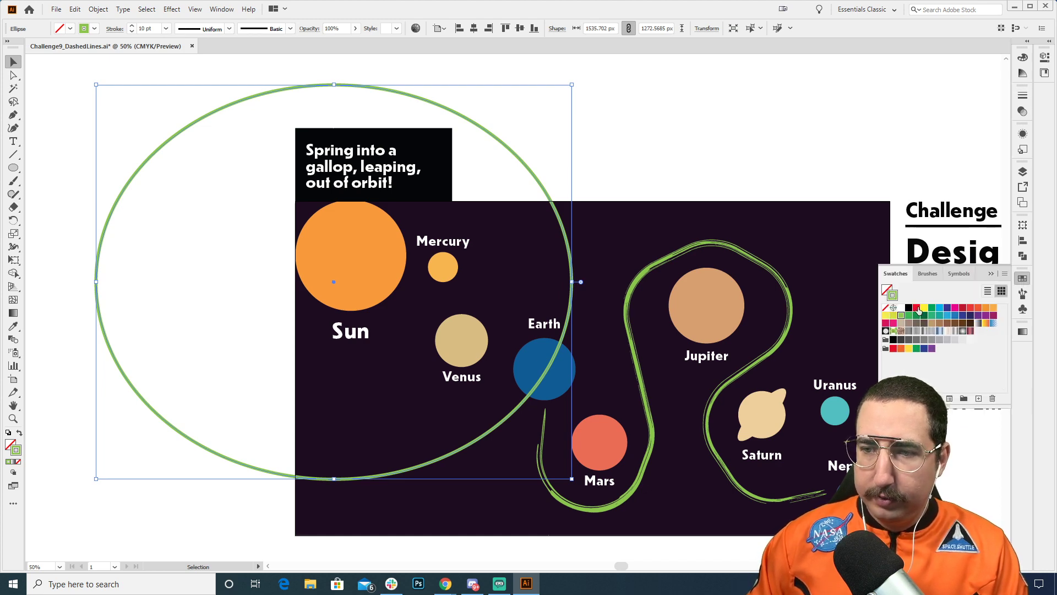
left_click(901, 308)
left_click(647, 157)
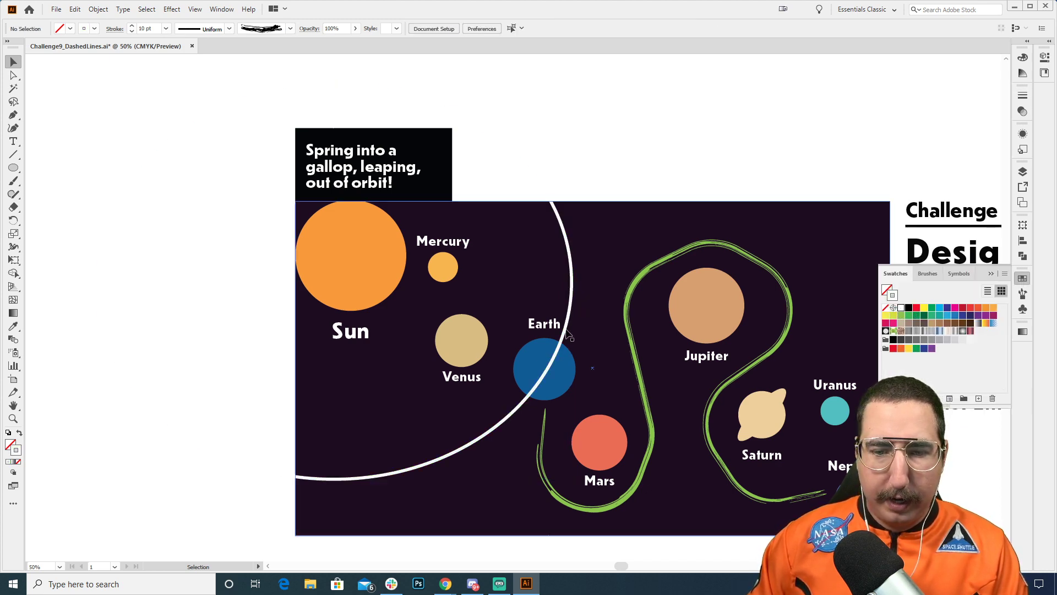
Step: Bring the Earth circle to the front so it covers the white orbit line, and deselect it
key("z")
left_click(517, 388)
key("v")
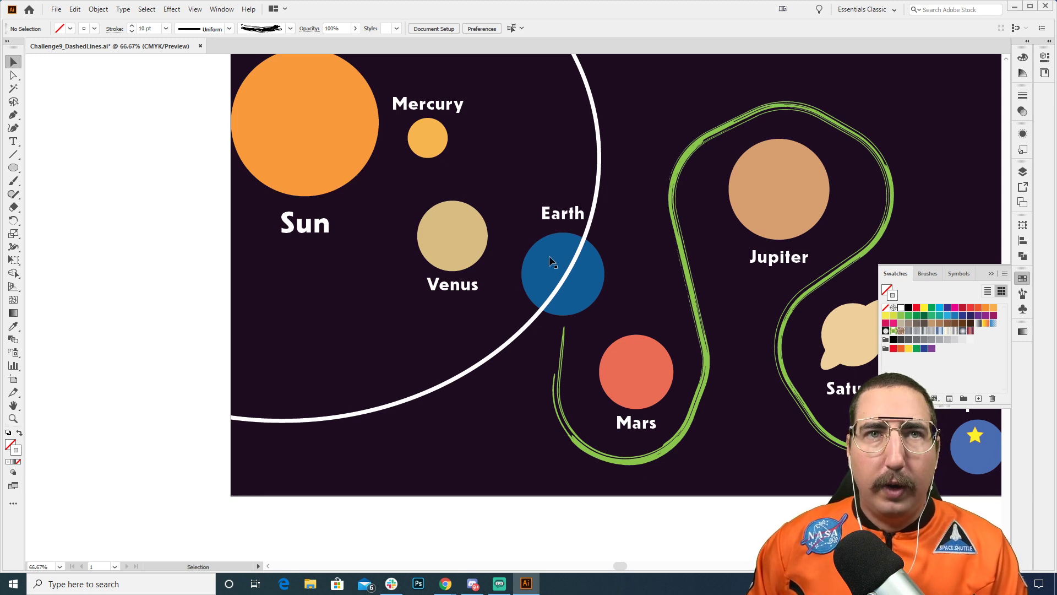
left_click(545, 259)
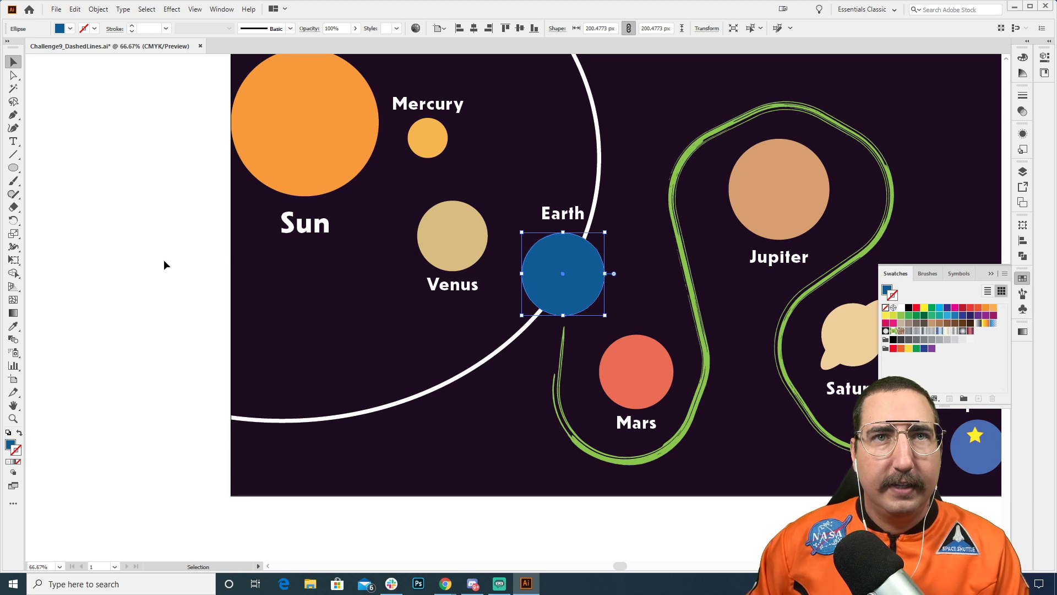
right_click(543, 268)
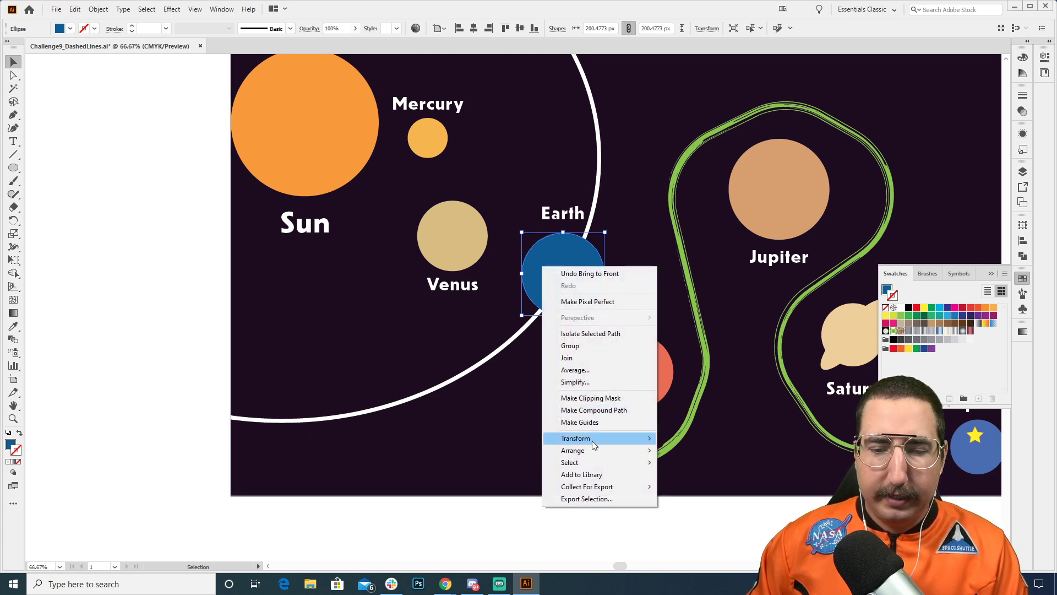
mouse_move(592, 451)
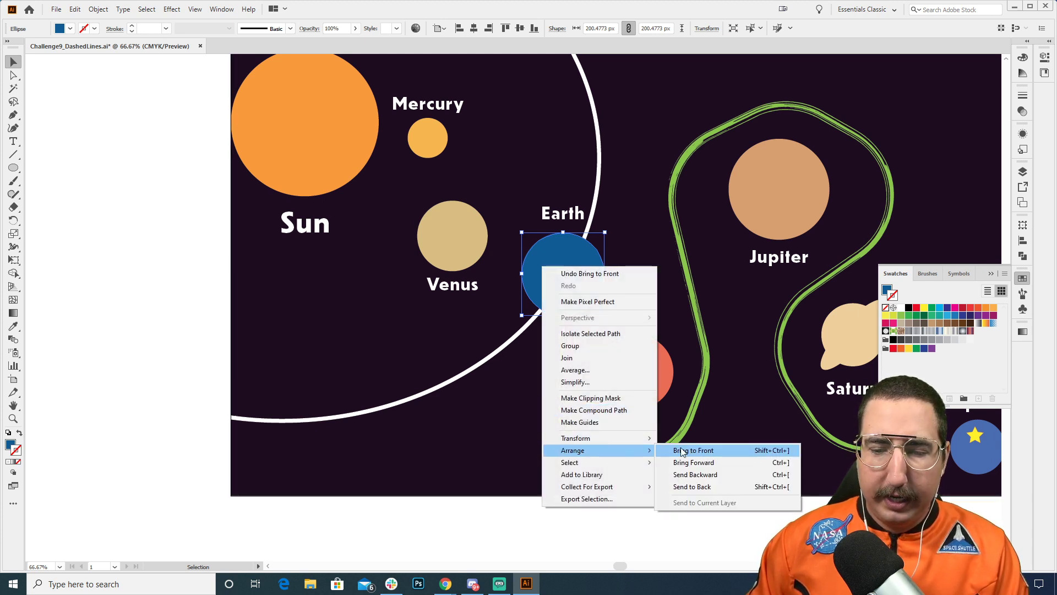
left_click(412, 533)
Step: Select the white orbit ellipse and open its stroke settings
left_click_drag(503, 357, 421, 410)
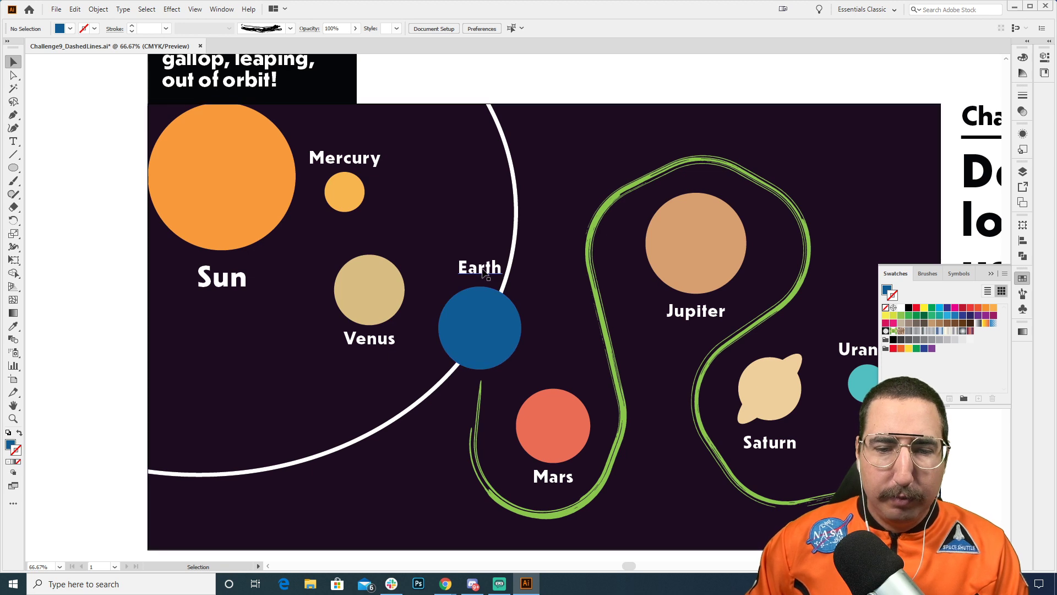
left_click(517, 186)
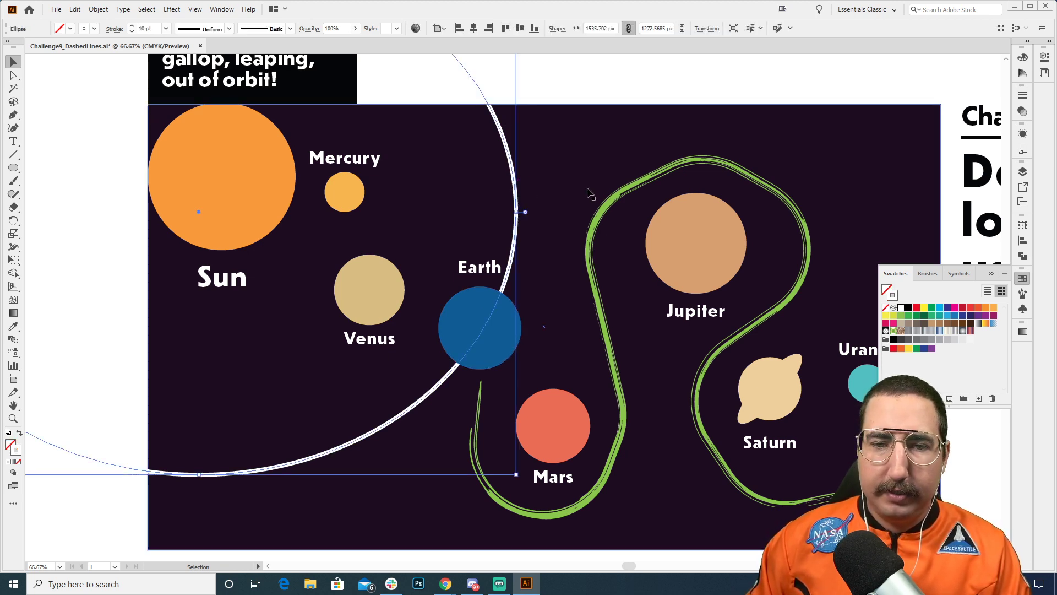
left_click(1023, 95)
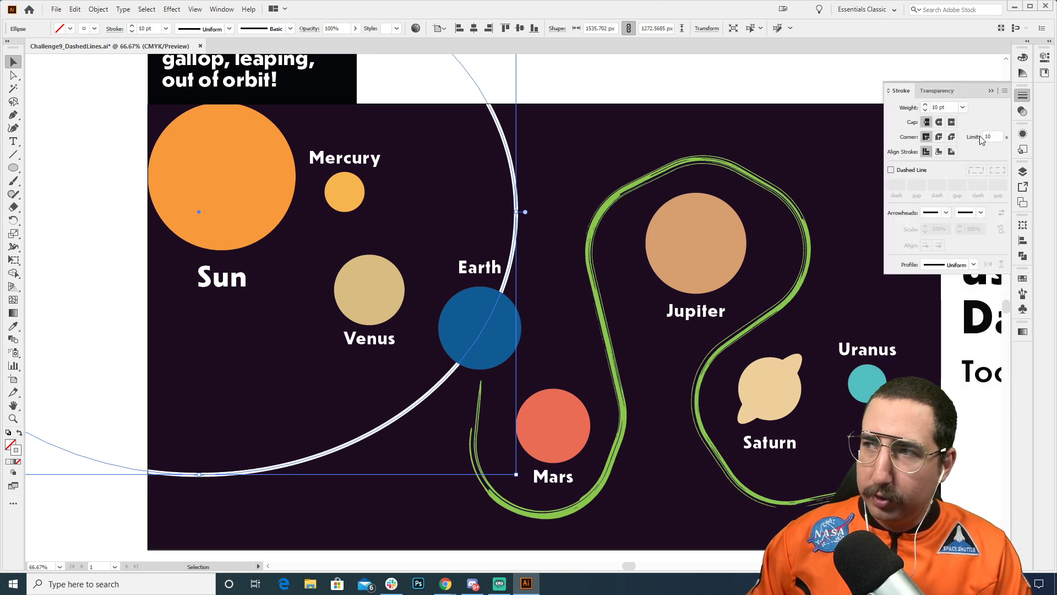
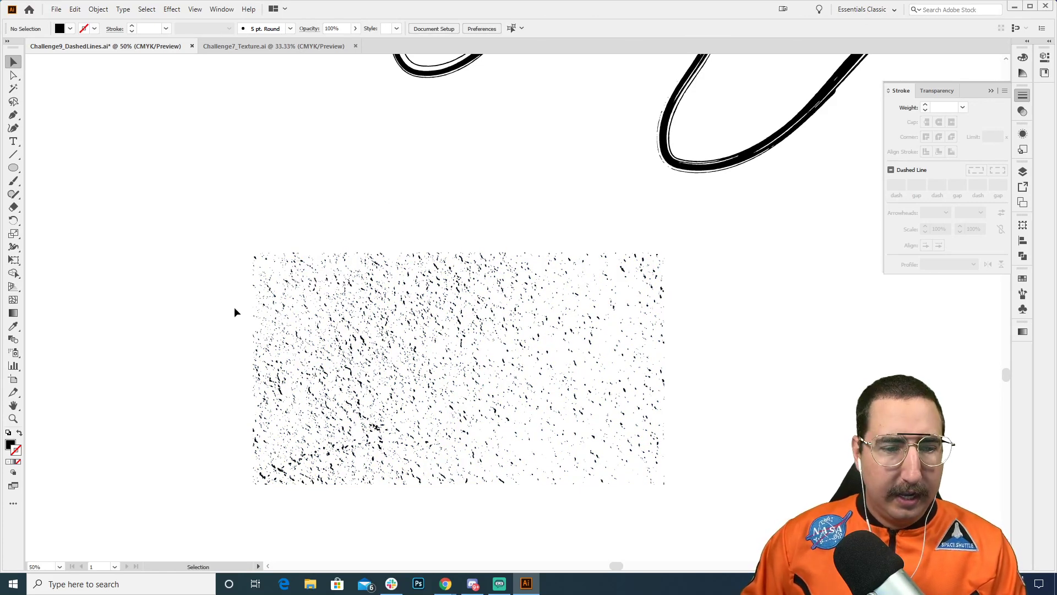
Step: Delete the lower part of the speckle texture, leaving only its uppermost strip about 77 px high
key("a")
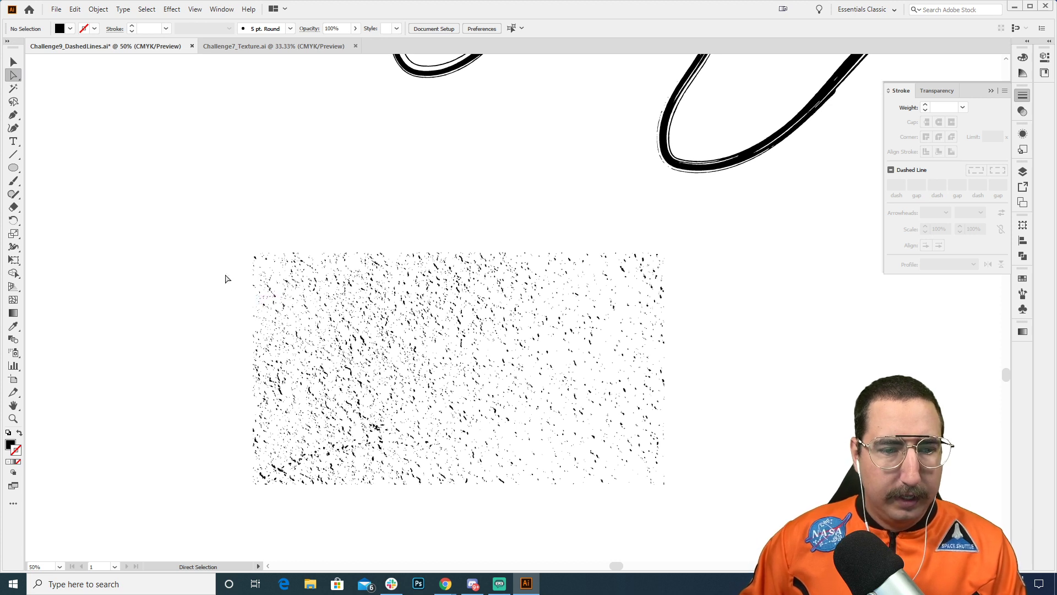
left_click_drag(225, 277, 771, 519)
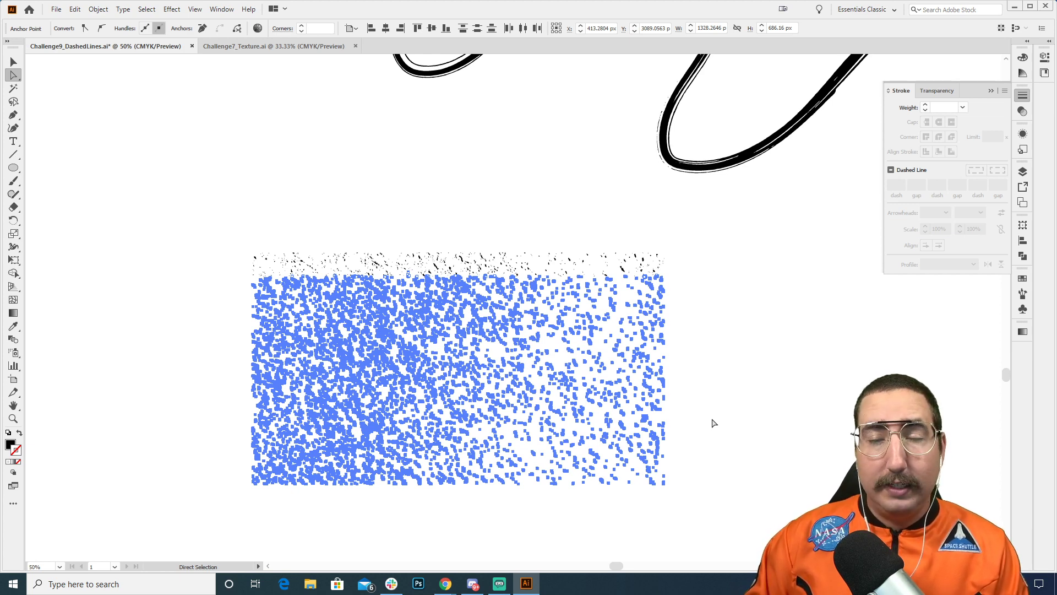
key("Delete")
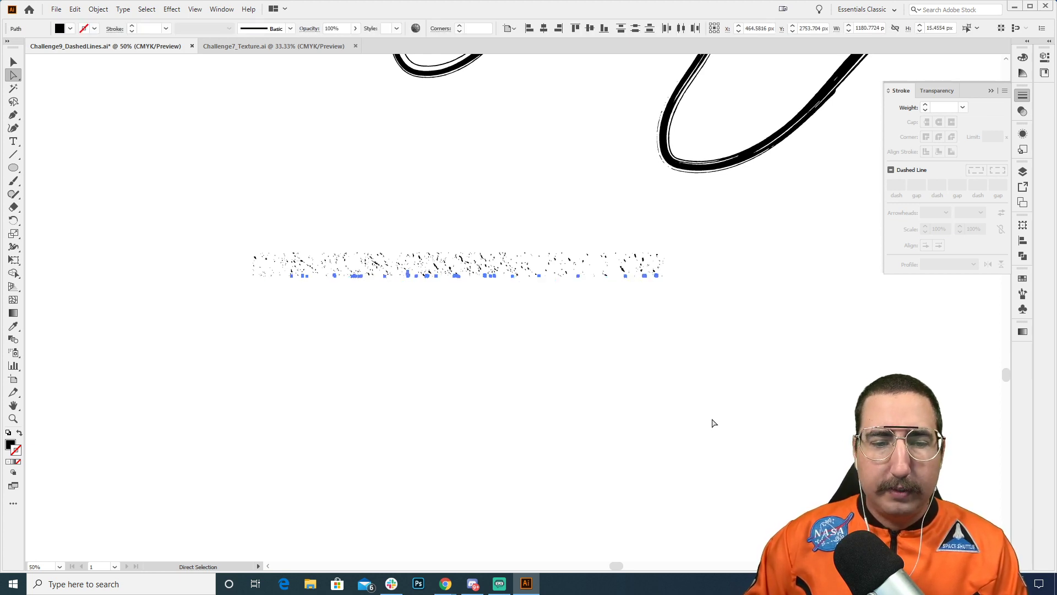
left_click(713, 423)
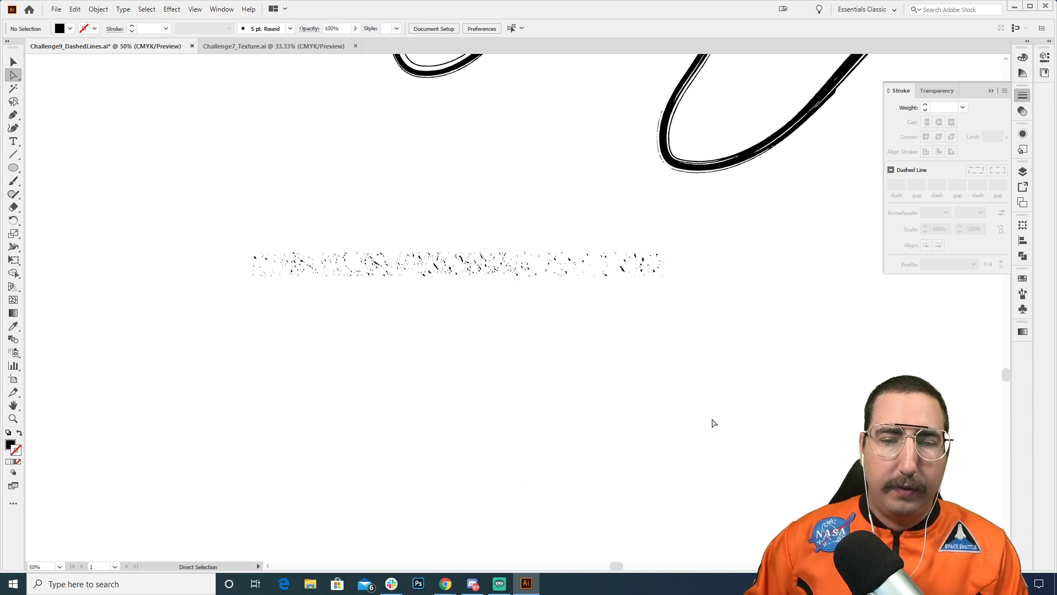
Step: Start a new art brush from the remaining speckle texture strip
key("z")
left_click(521, 301)
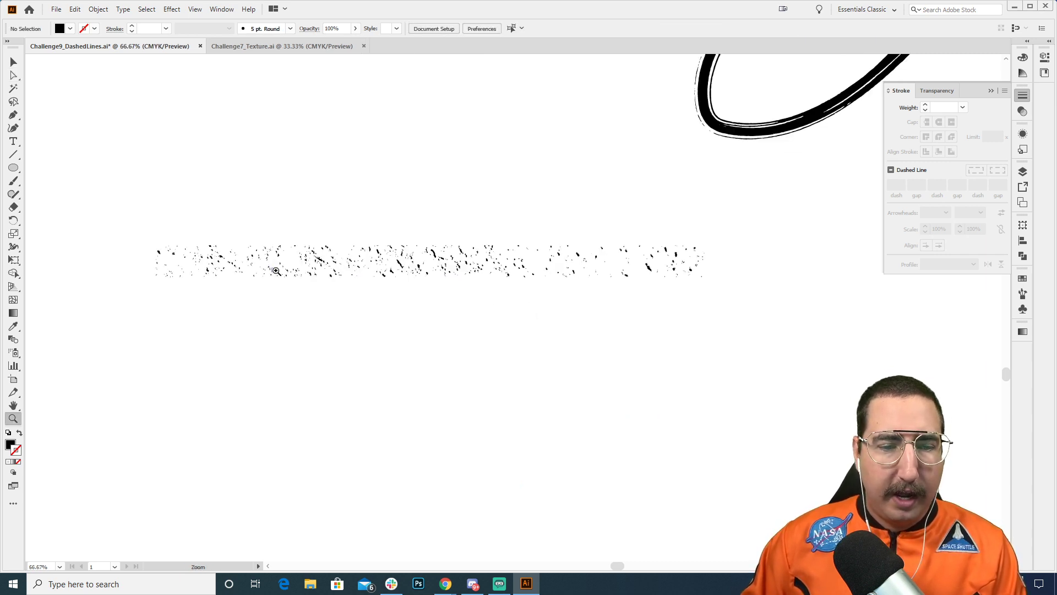
key("v")
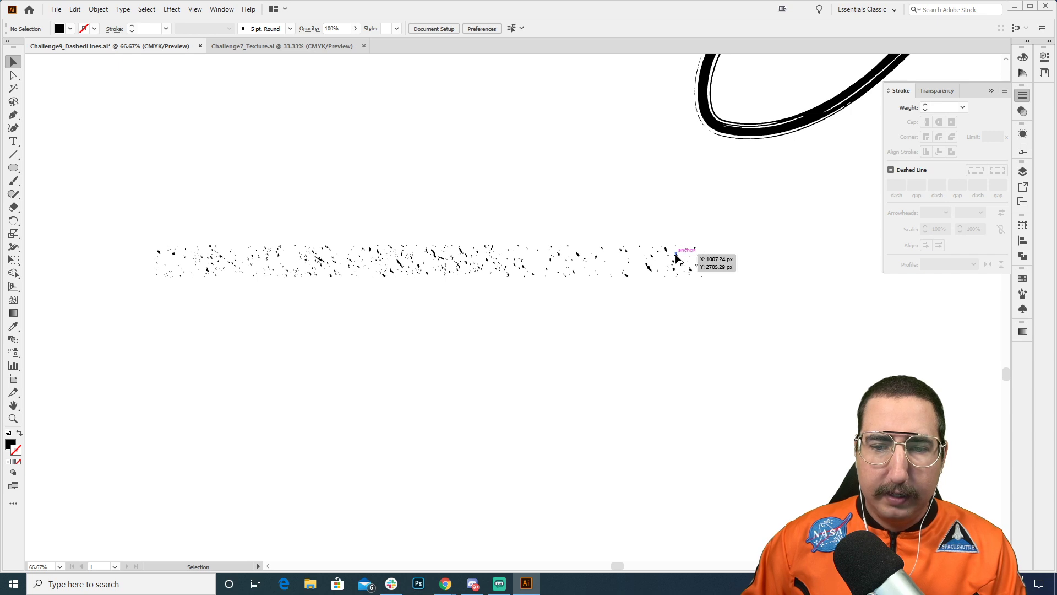
left_click(676, 259)
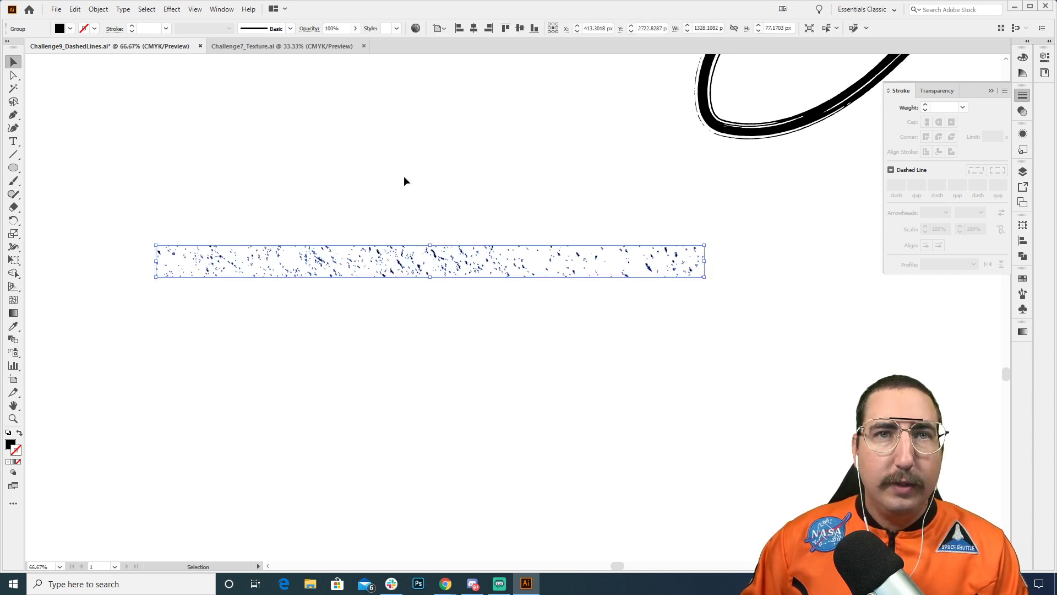
left_click(290, 29)
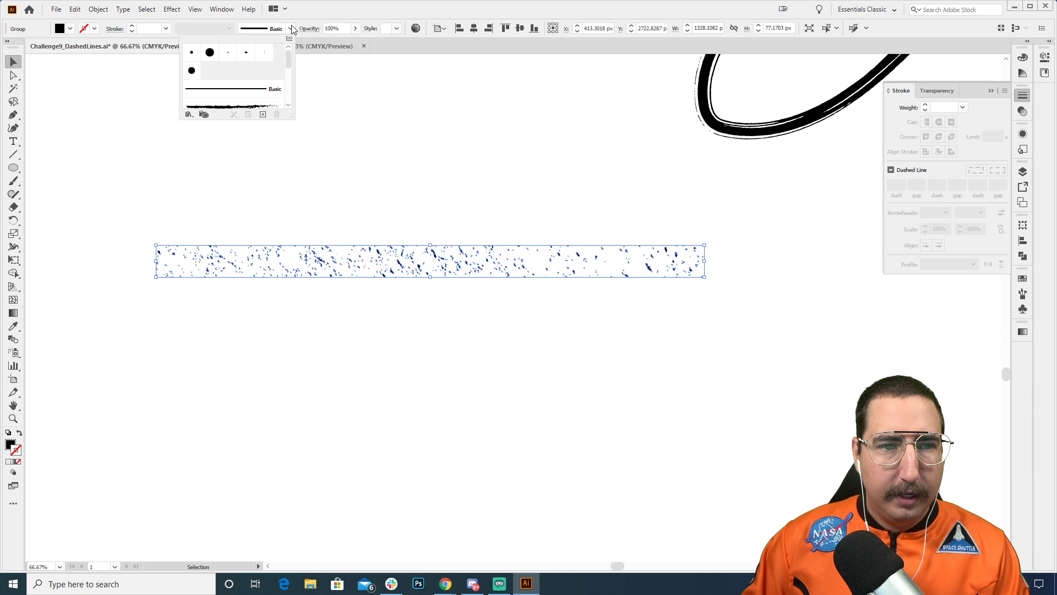
left_click(264, 115)
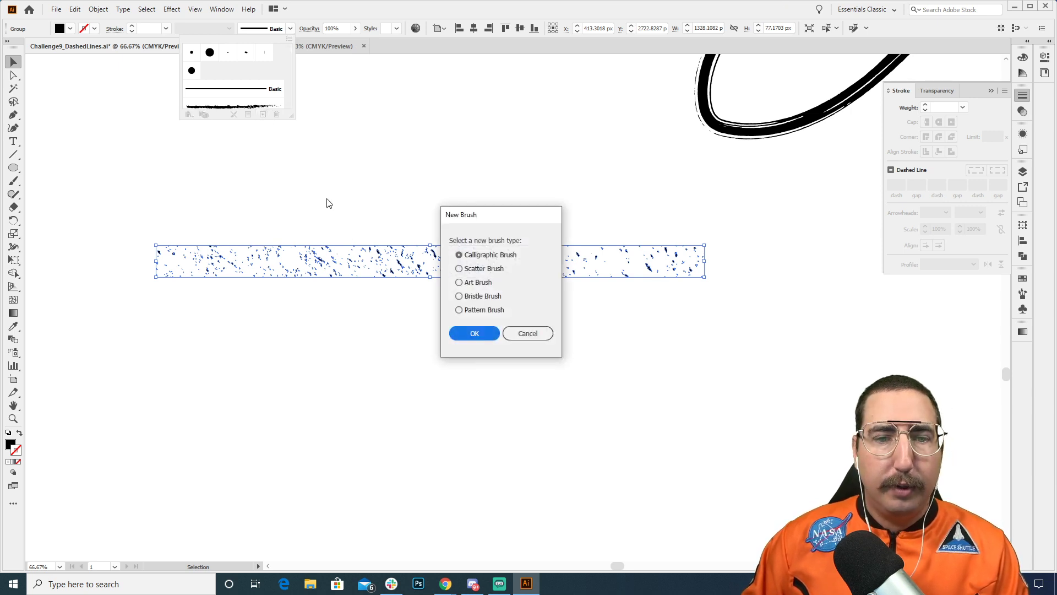
left_click(477, 282)
left_click(475, 334)
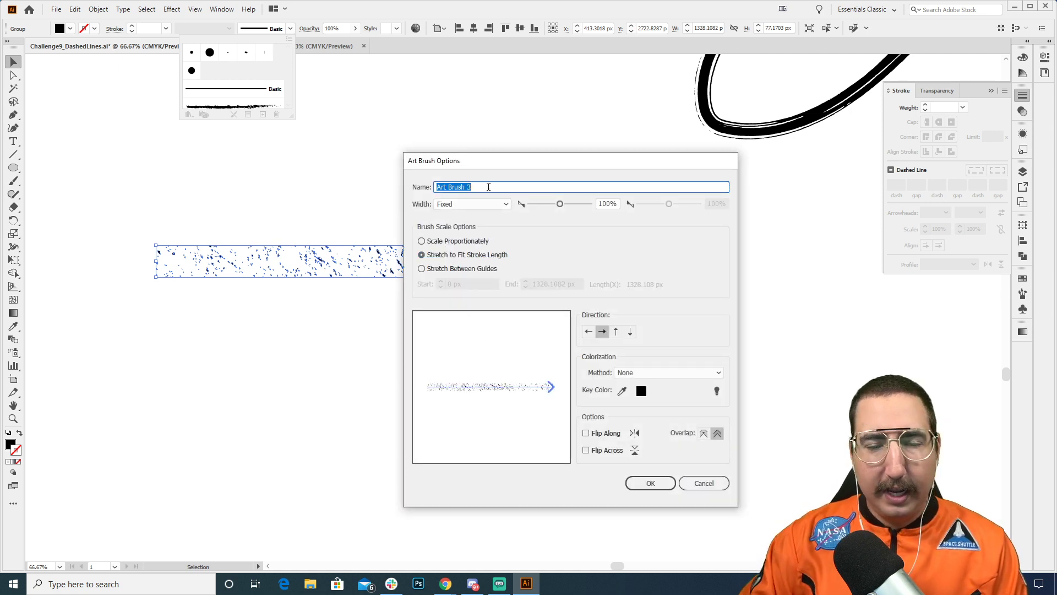
Step: Name the art brush "Texture", set its colorization method to Tints, and save it
type("Texture")
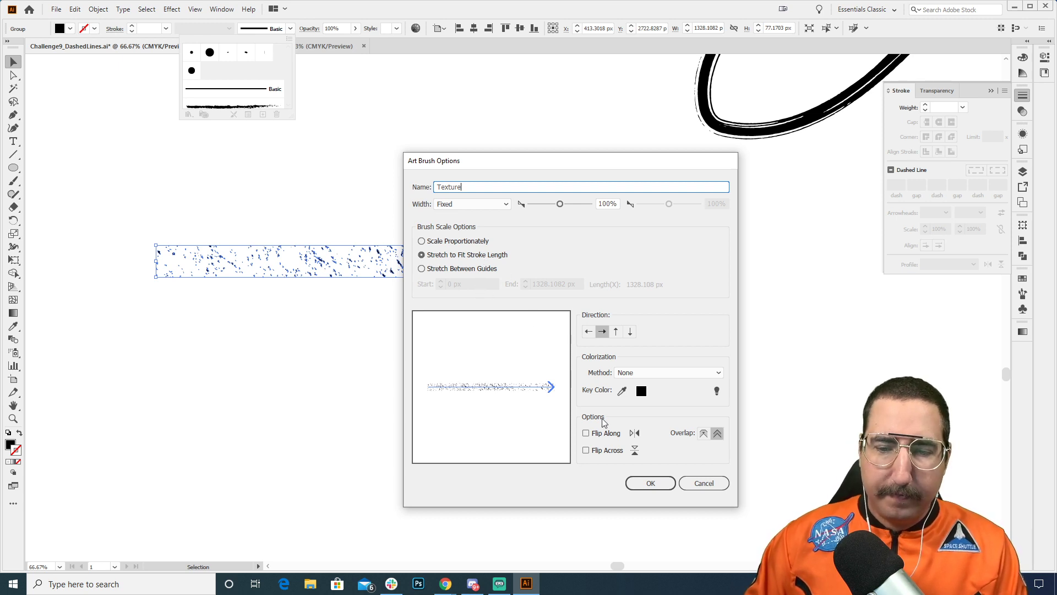
left_click(635, 371)
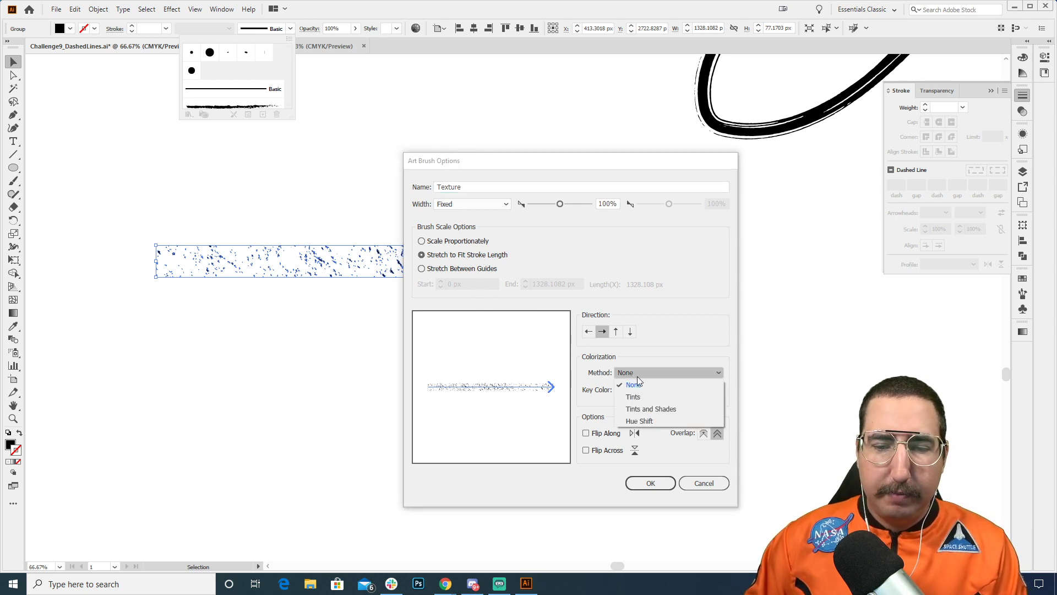
left_click(642, 396)
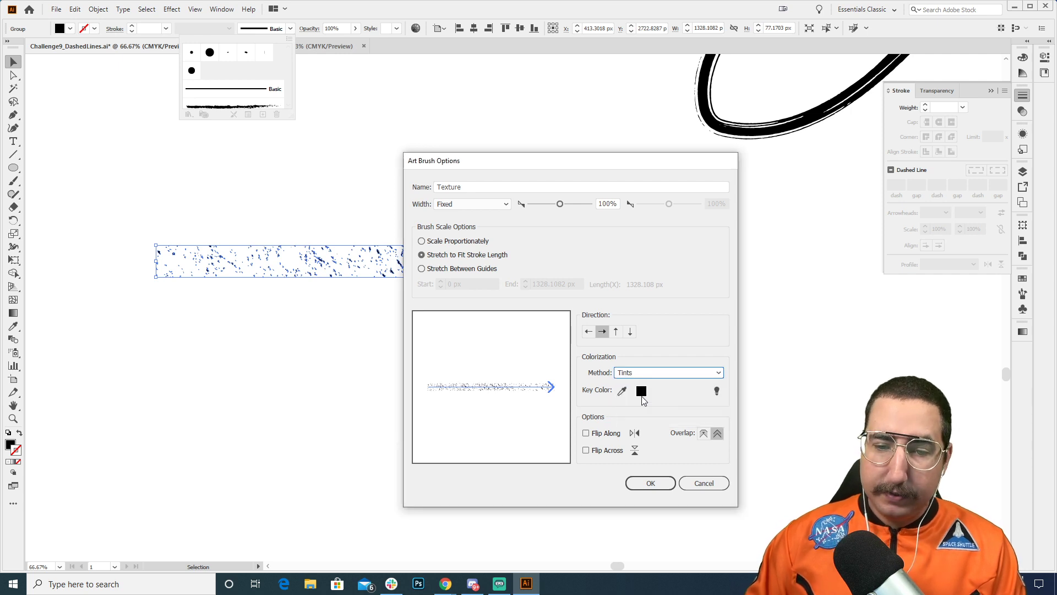
left_click(658, 480)
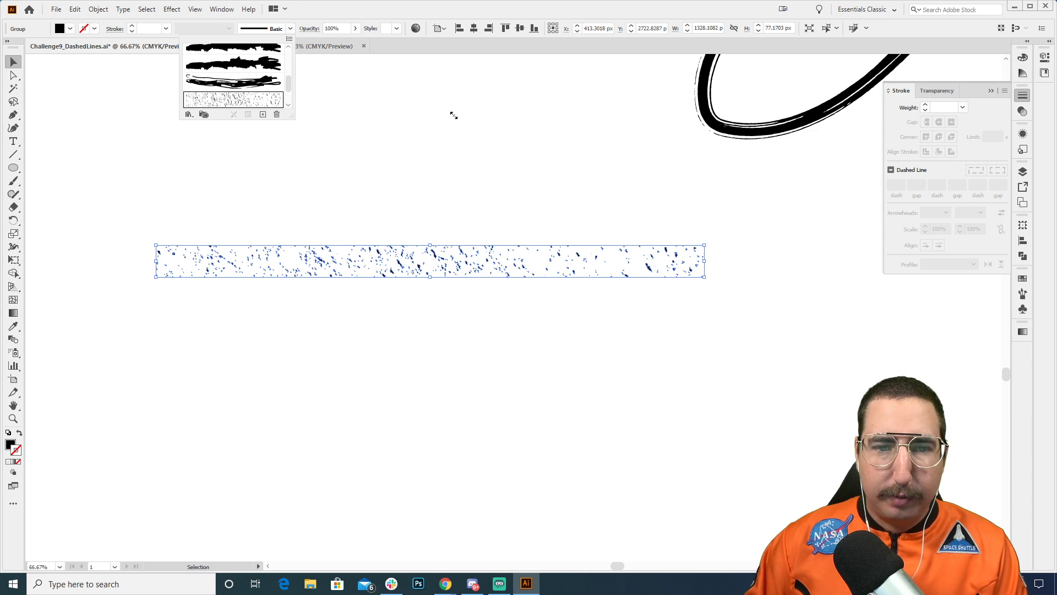
Step: Draw a large ellipse about 1798 by 1399 px over the Sun and inner planets, and move it so its edge crosses Jupiter
scroll(487, 156, "up", 15)
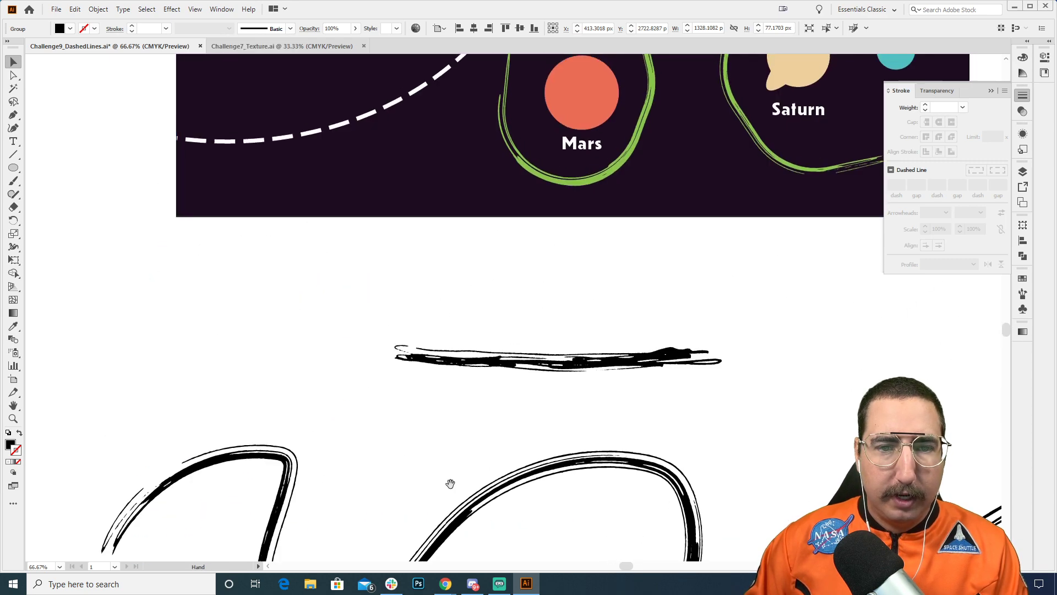
left_click_drag(441, 424, 409, 518)
left_click_drag(433, 479, 410, 509)
key("z")
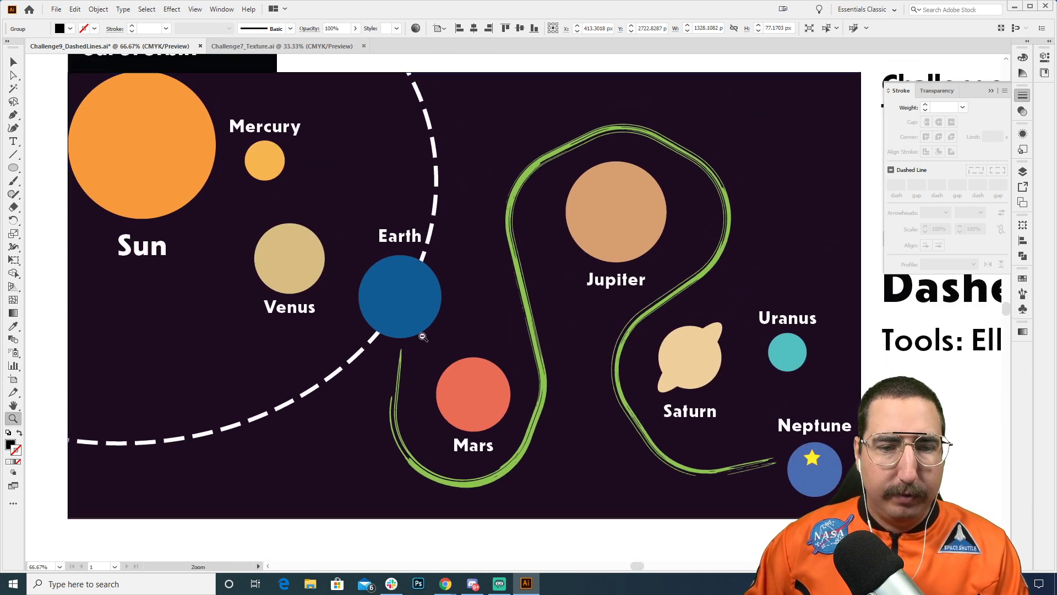
key("alt")
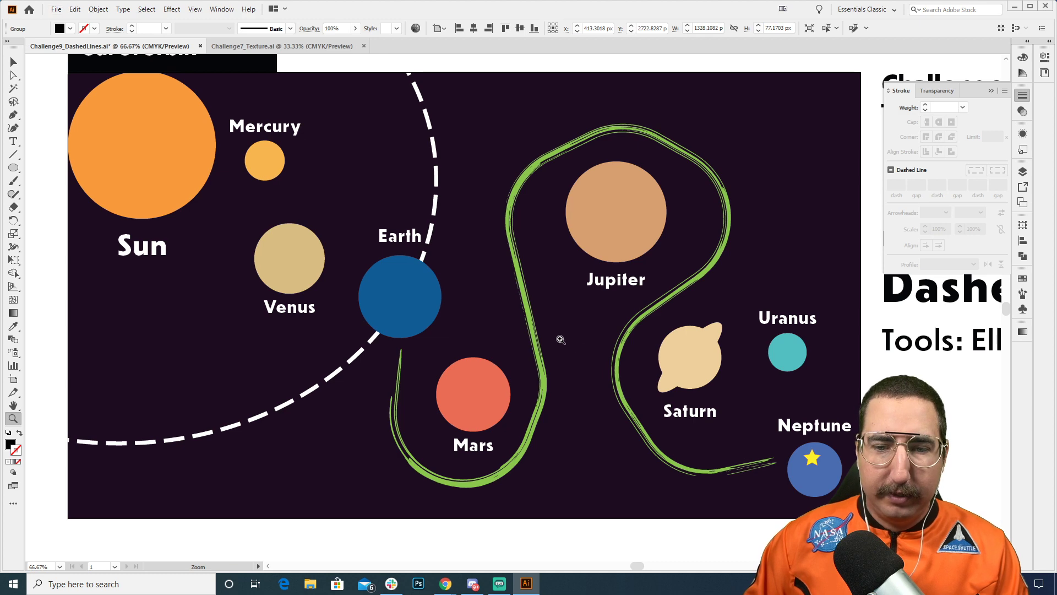
key("v")
left_click(347, 58)
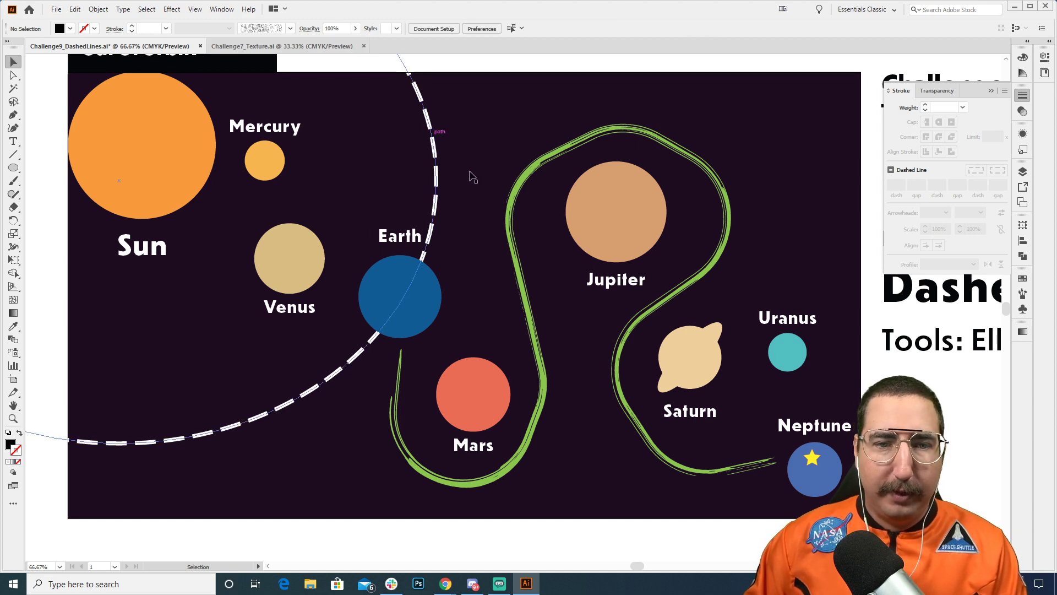
key("z")
left_click(537, 338, "alt")
left_click_drag(507, 276, 529, 285)
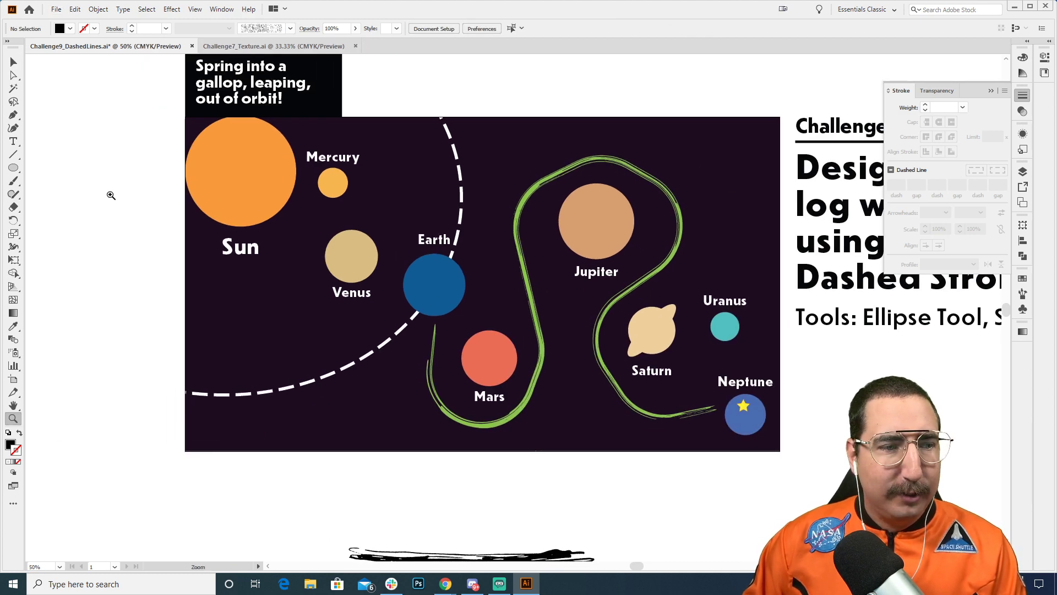
left_click(11, 171)
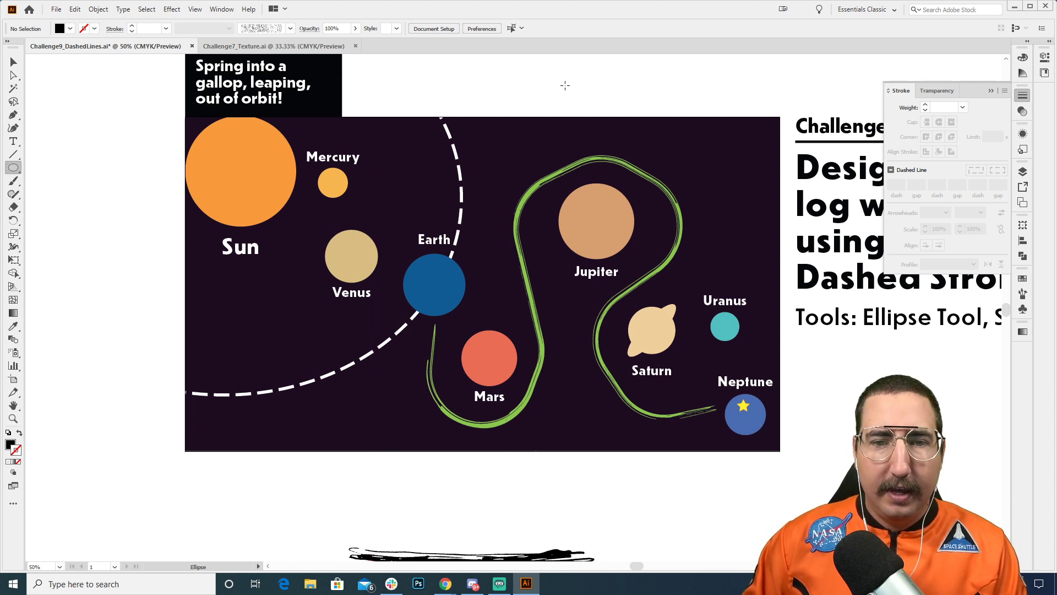
mouse_move(589, 80)
left_mouse_down()
mouse_move(370, 218)
mouse_move(40, 510)
left_mouse_up()
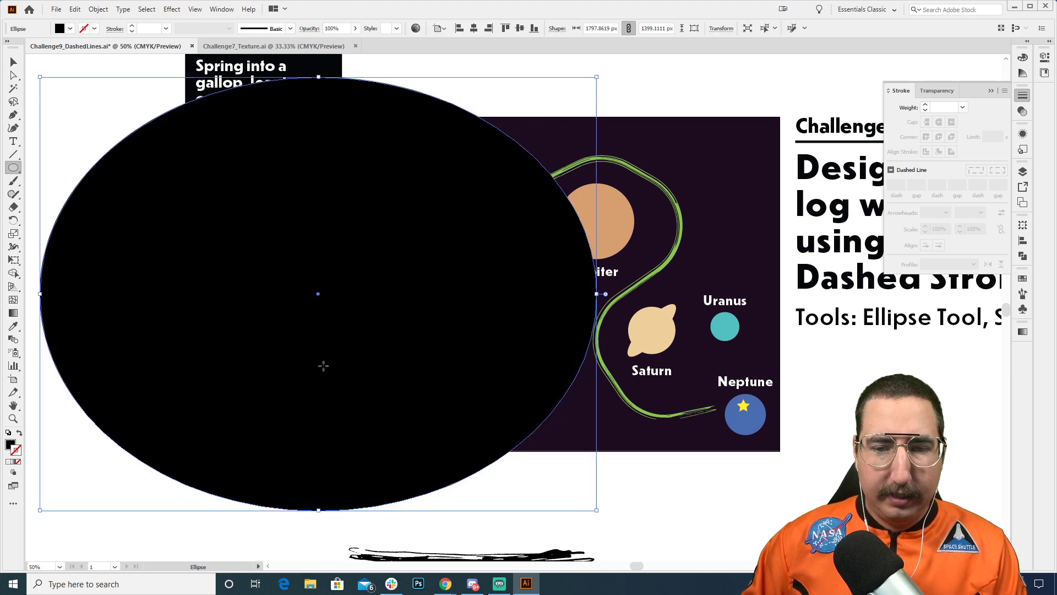
key("v")
mouse_move(437, 222)
left_mouse_down()
mouse_move(484, 198)
mouse_move(486, 181)
left_mouse_up()
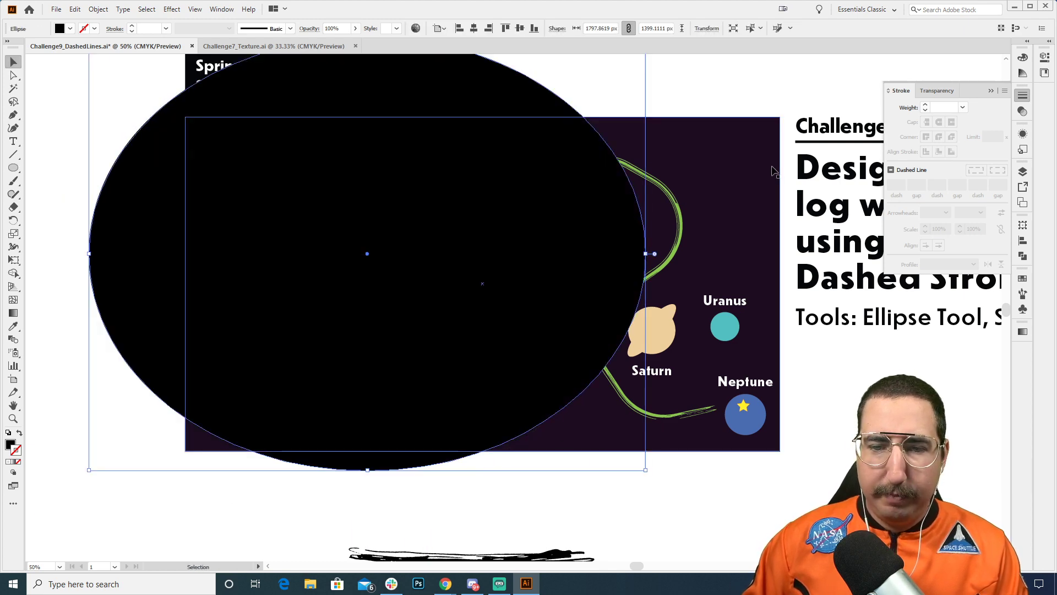
Step: Give the large ellipse a brown stroke and no fill
key("shift+x")
left_click(1022, 278)
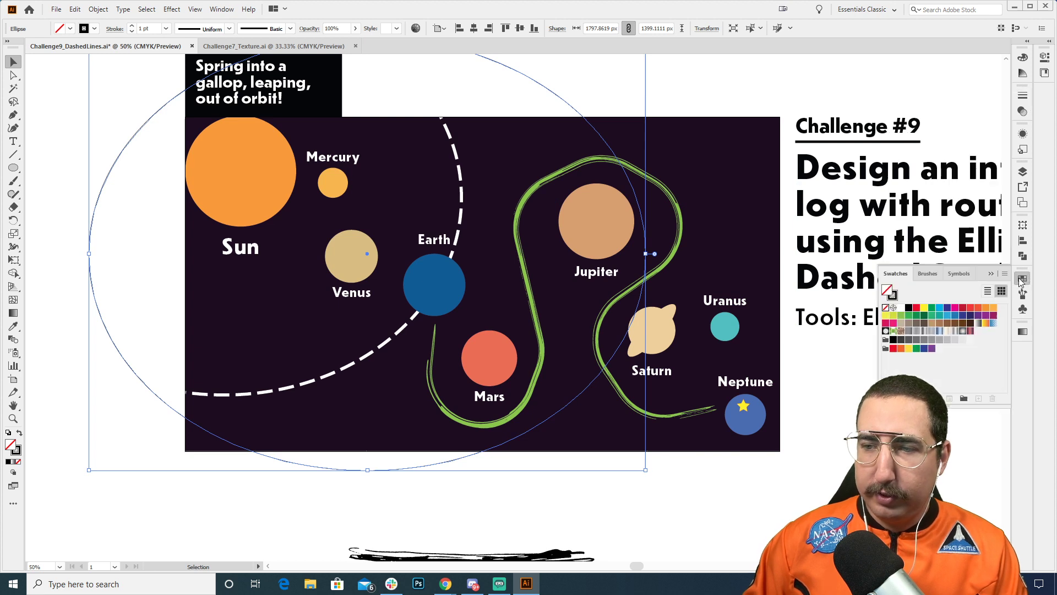
left_click(947, 323)
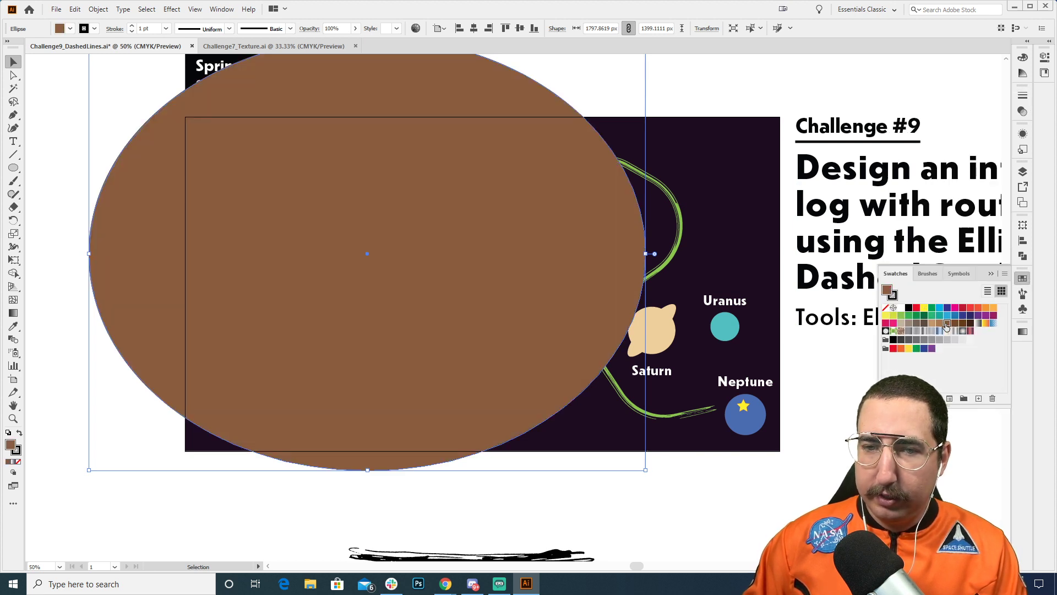
left_click(1022, 96)
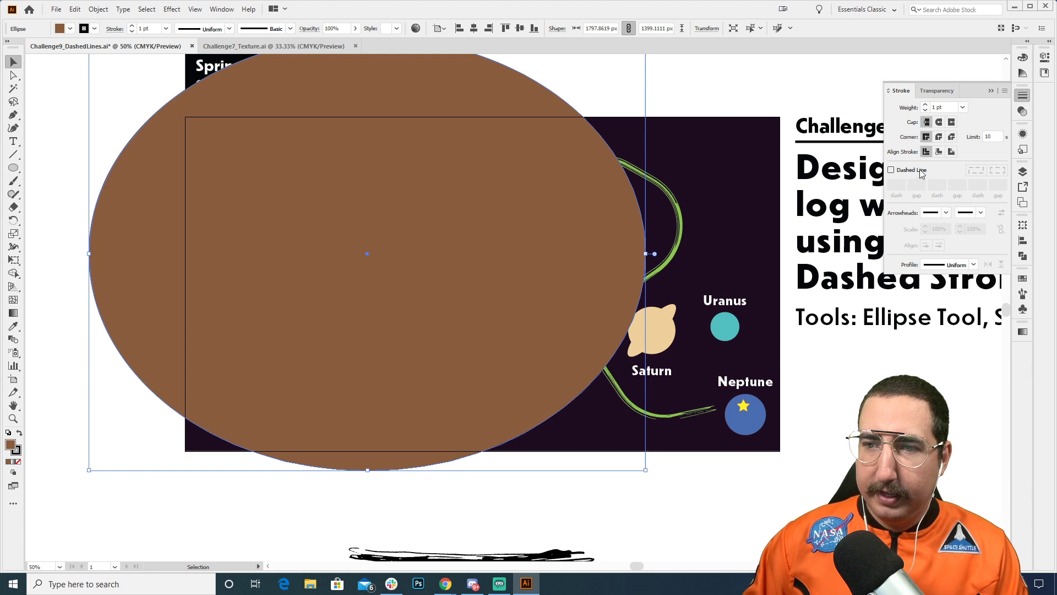
key("shift+x")
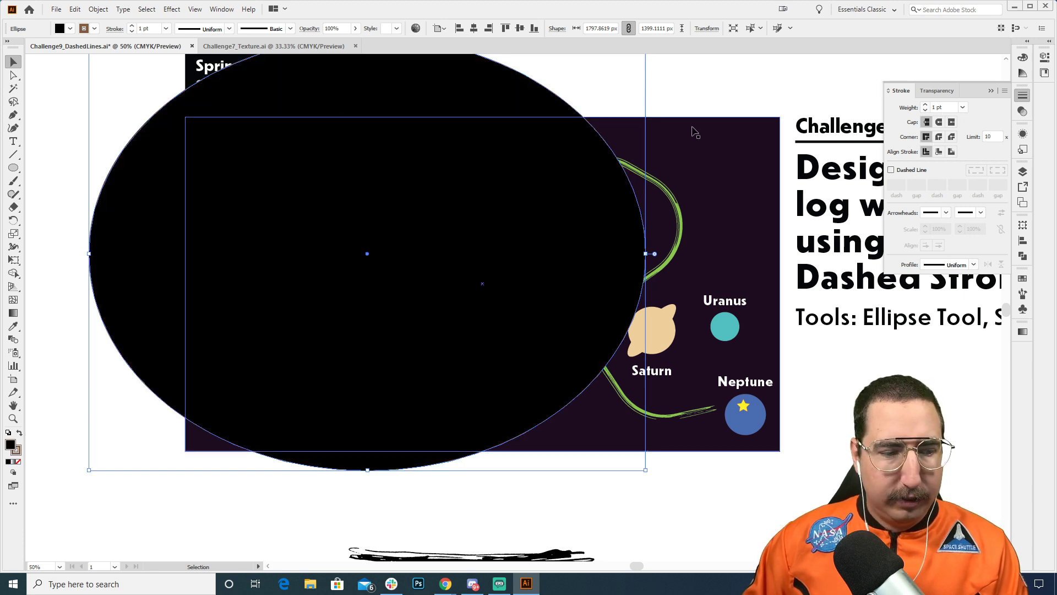
key("slash")
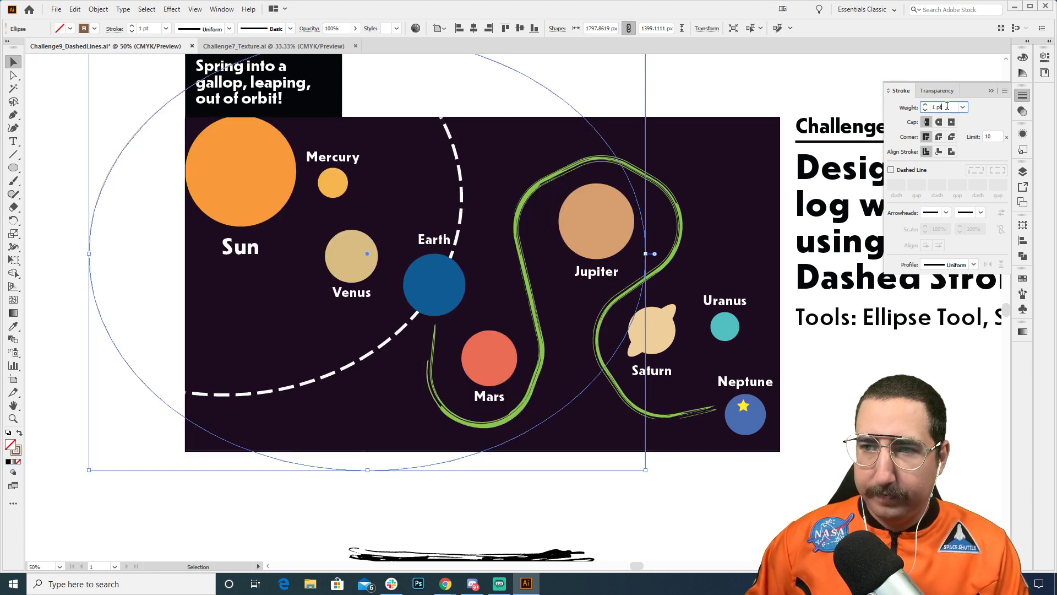
Step: Set the brown ellipse's stroke weight to 10 pt and deselect it
type("10")
key("Return")
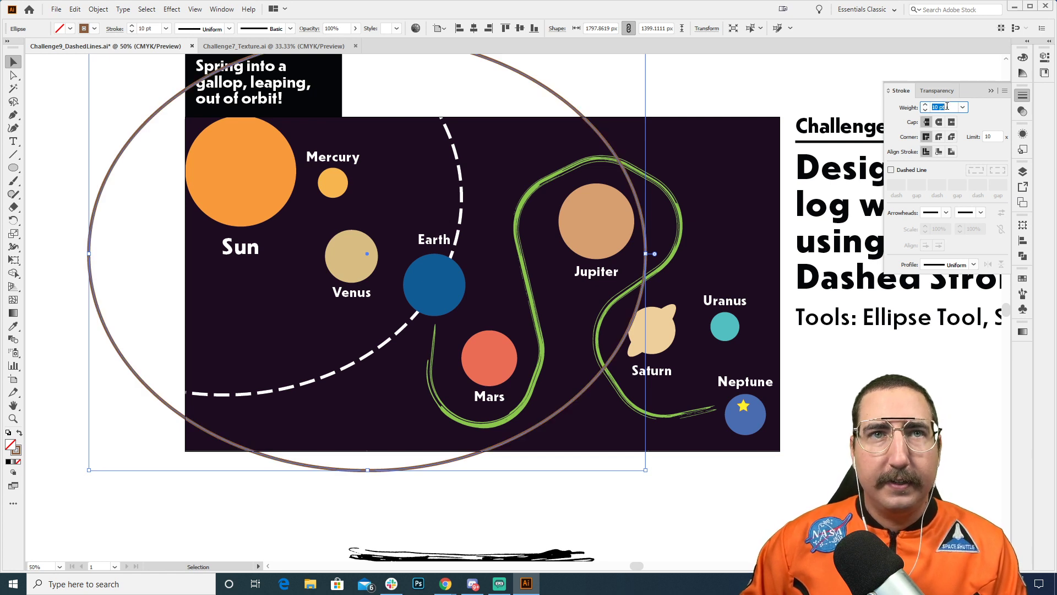
key("Return")
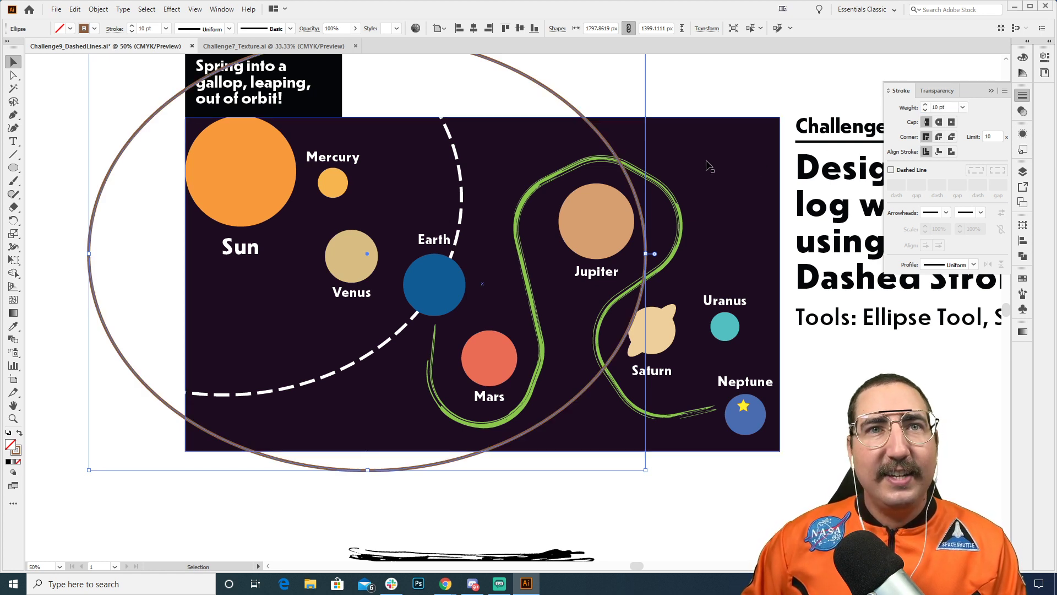
left_click(633, 101)
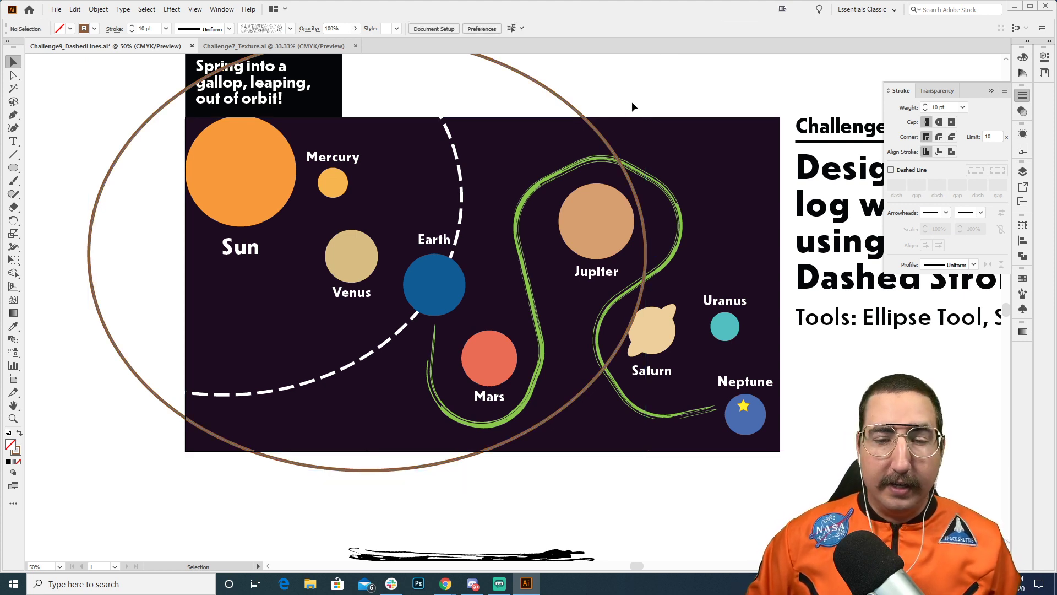
Step: Switch to Chrome and look through the Behance Illustrator Daily Creative Challenge page up to its header
mouse_move(444, 588)
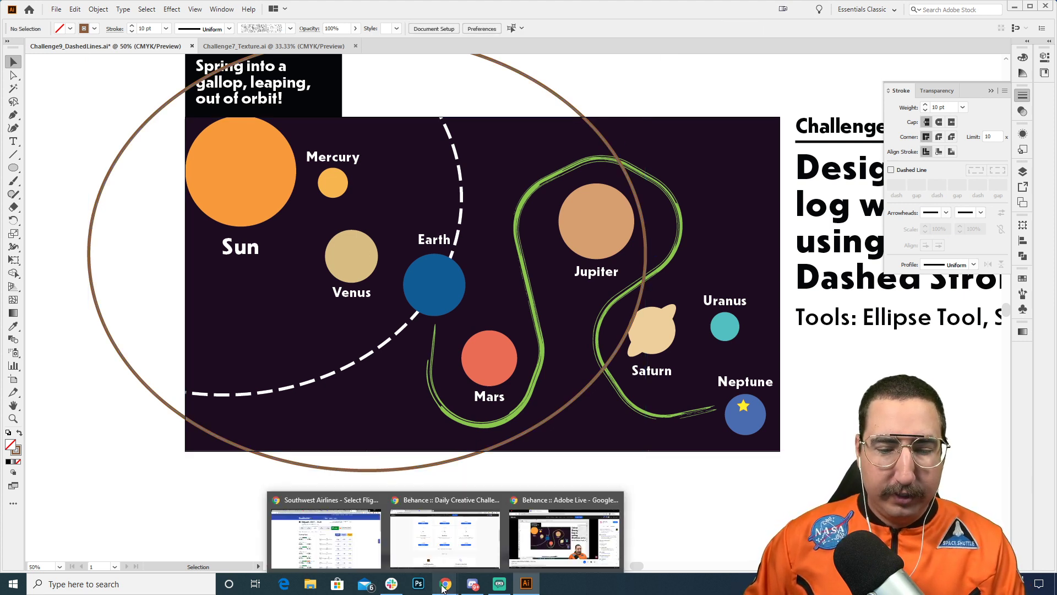
left_click(467, 549)
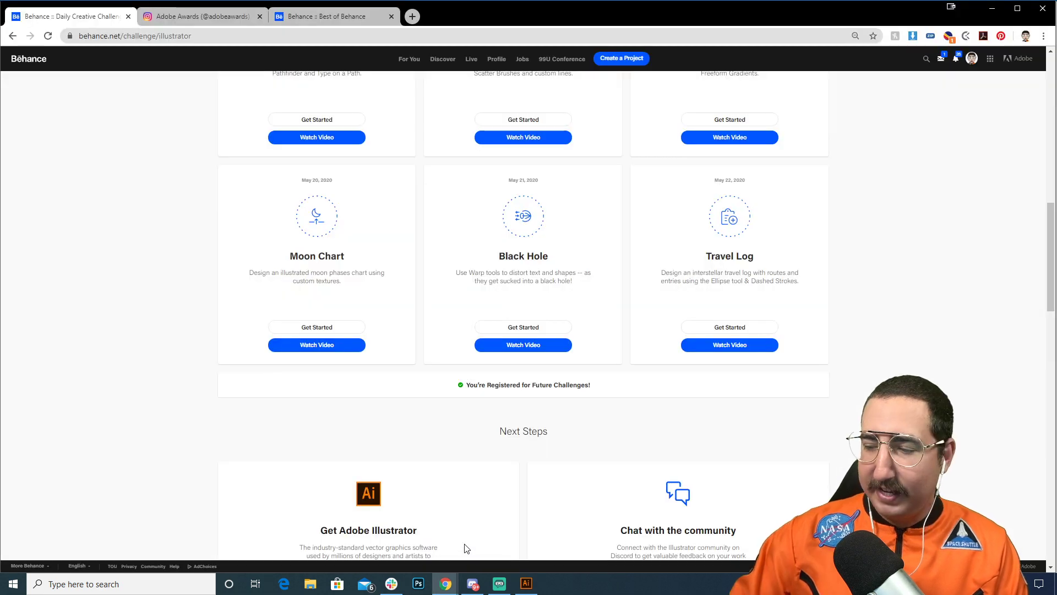
scroll(463, 366, "up", 5)
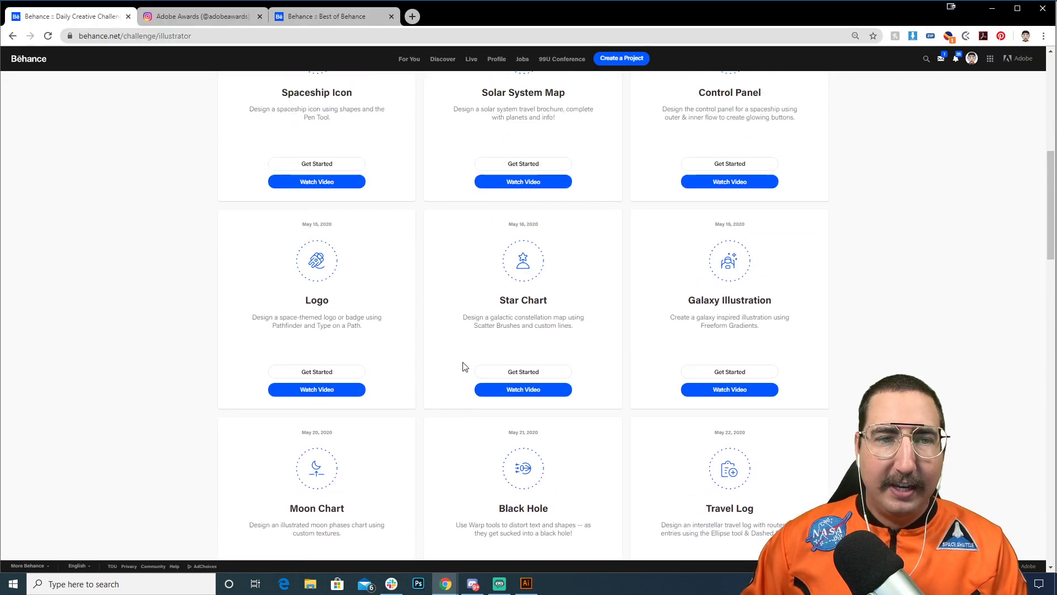
scroll(463, 366, "up", 4)
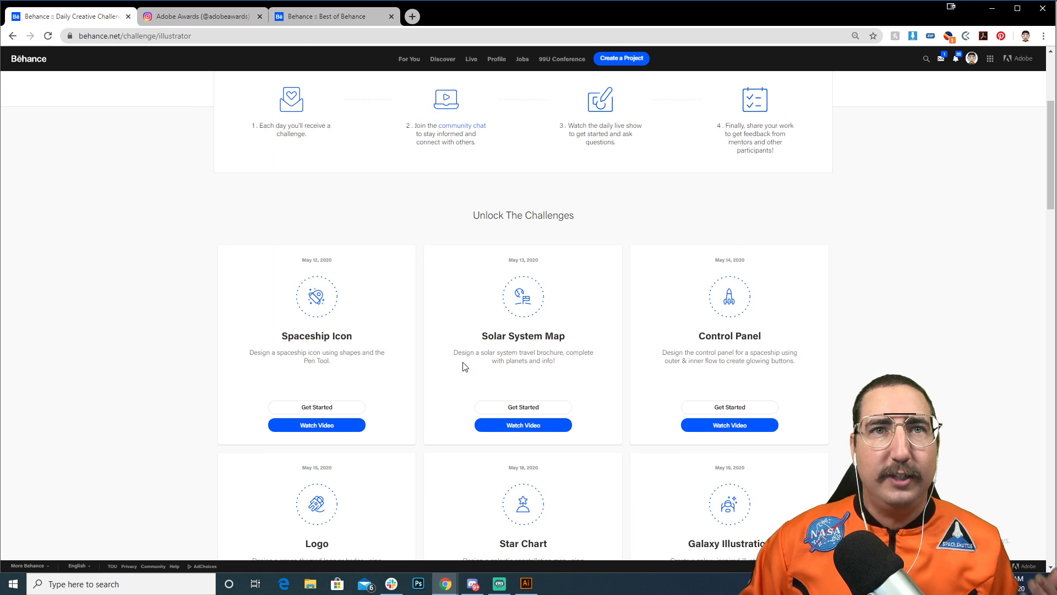
scroll(463, 367, "up", 4)
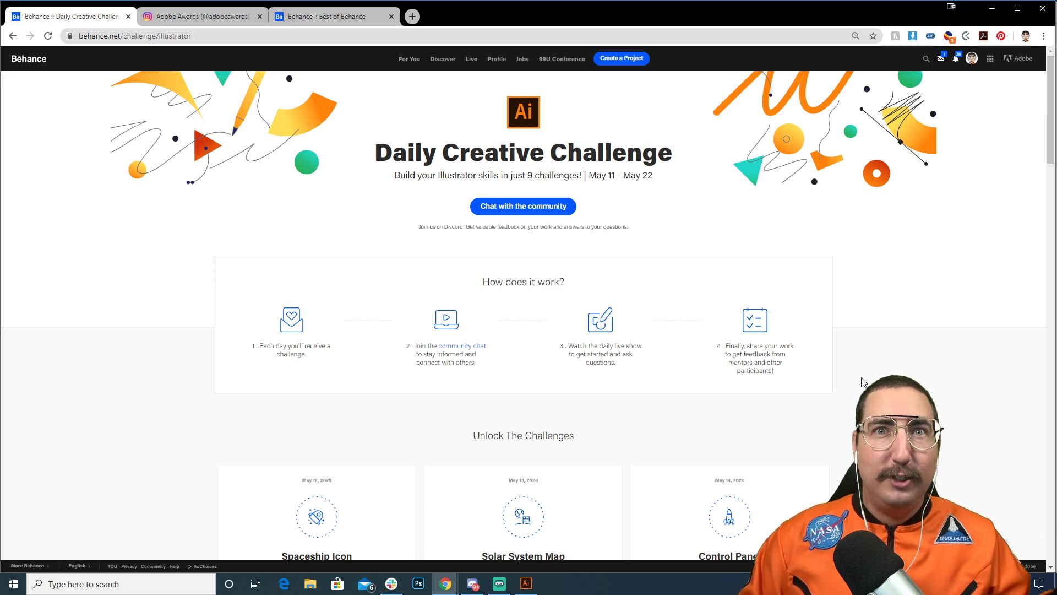
Step: Look through the list of Illustrator challenges on the Behance page, from Spaceship Icon to Travel Log
scroll(864, 382, "down", 7)
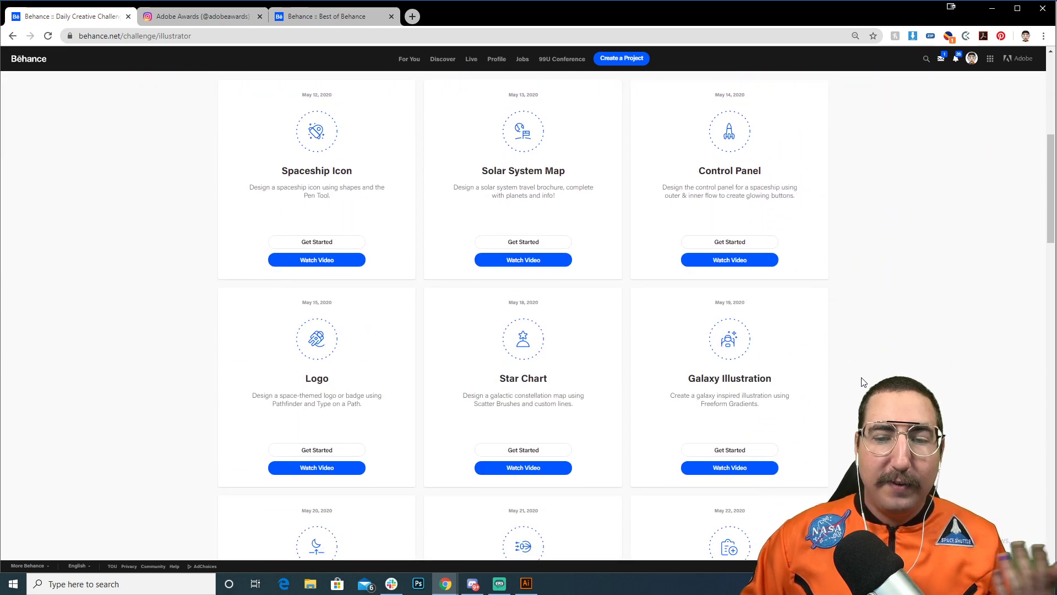
scroll(863, 382, "down", 5)
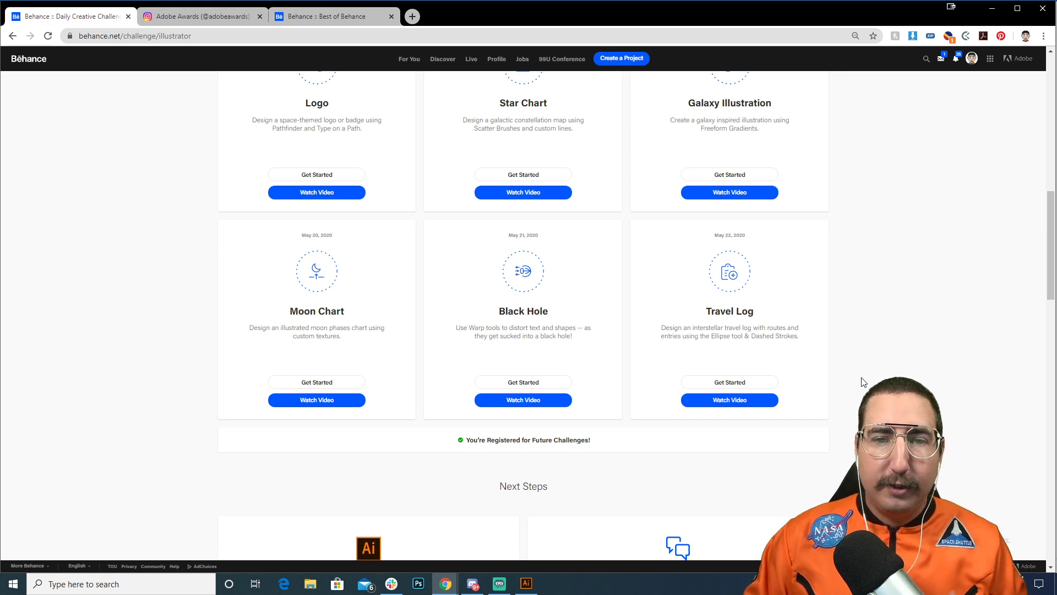
scroll(863, 382, "up", 1)
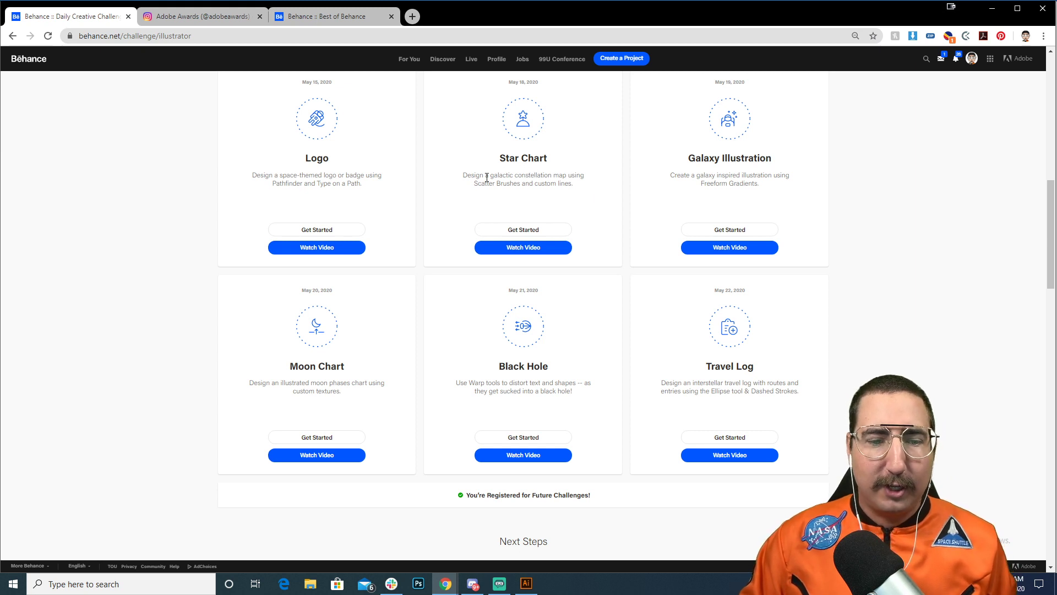
scroll(396, 216, "up", 3)
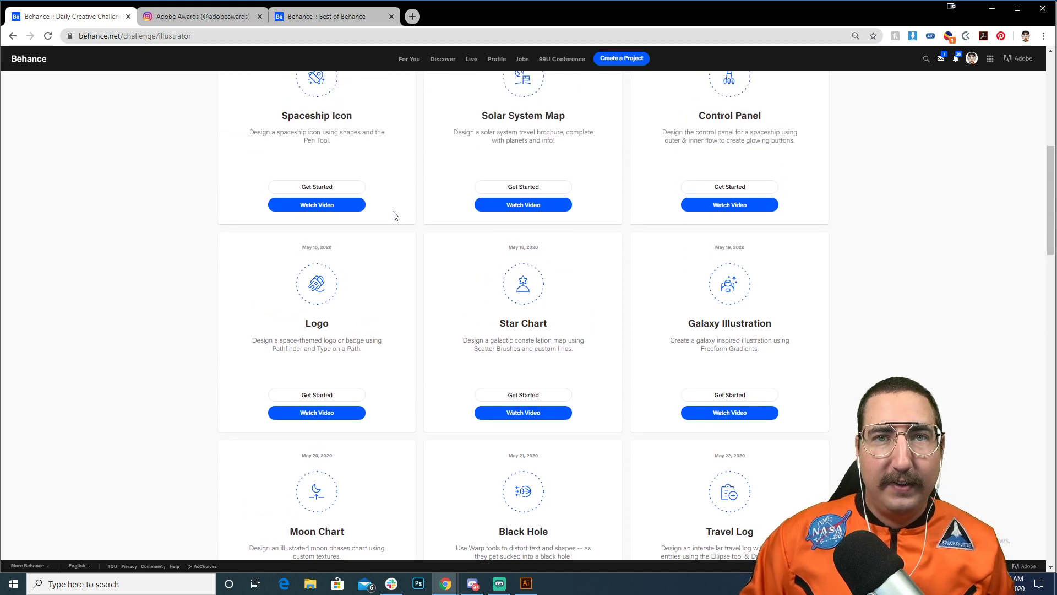
scroll(396, 216, "up", 1)
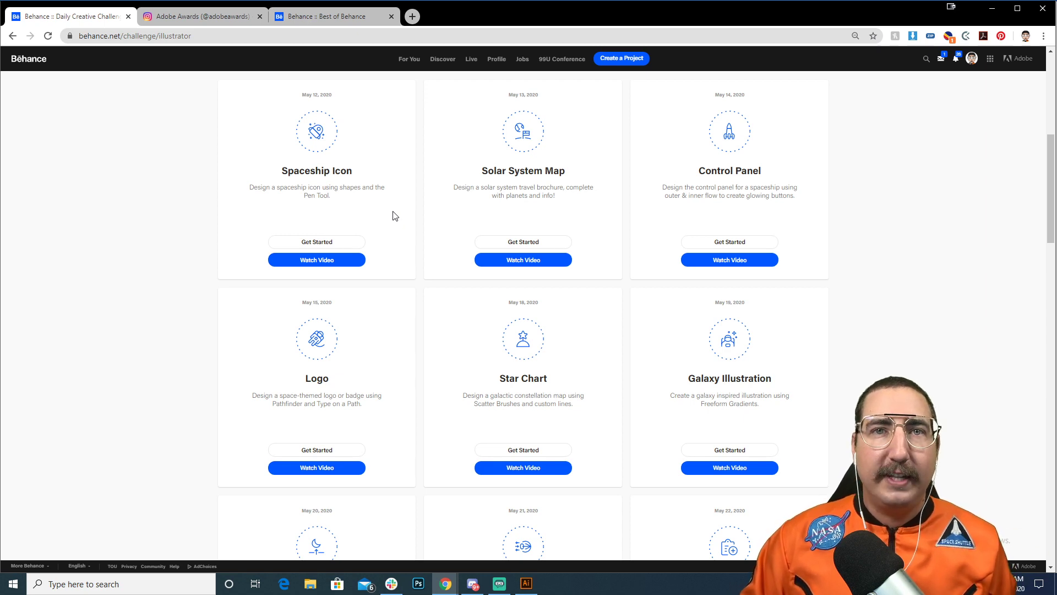
scroll(396, 215, "down", 3)
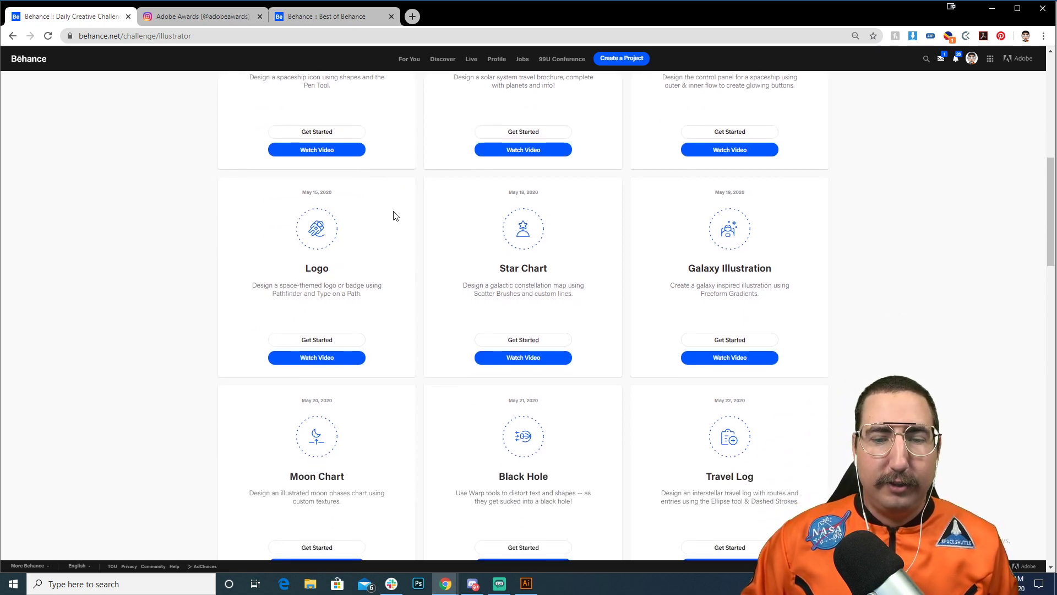
Step: Switch back to Illustrator, apply the speckled texture brush to the large brown ellipse's stroke, and deselect it
left_click(526, 583)
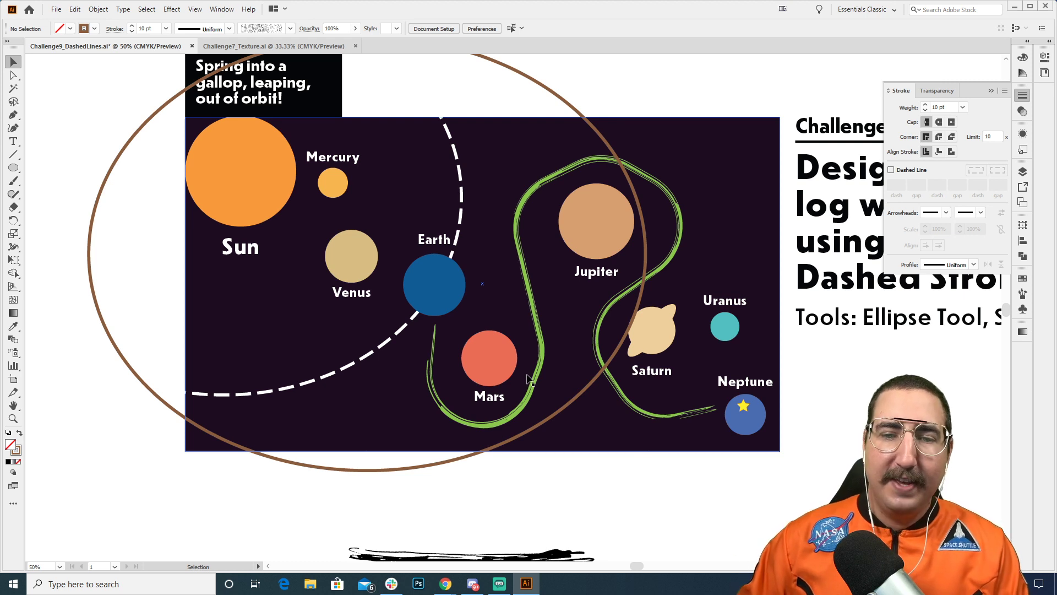
left_click(577, 110)
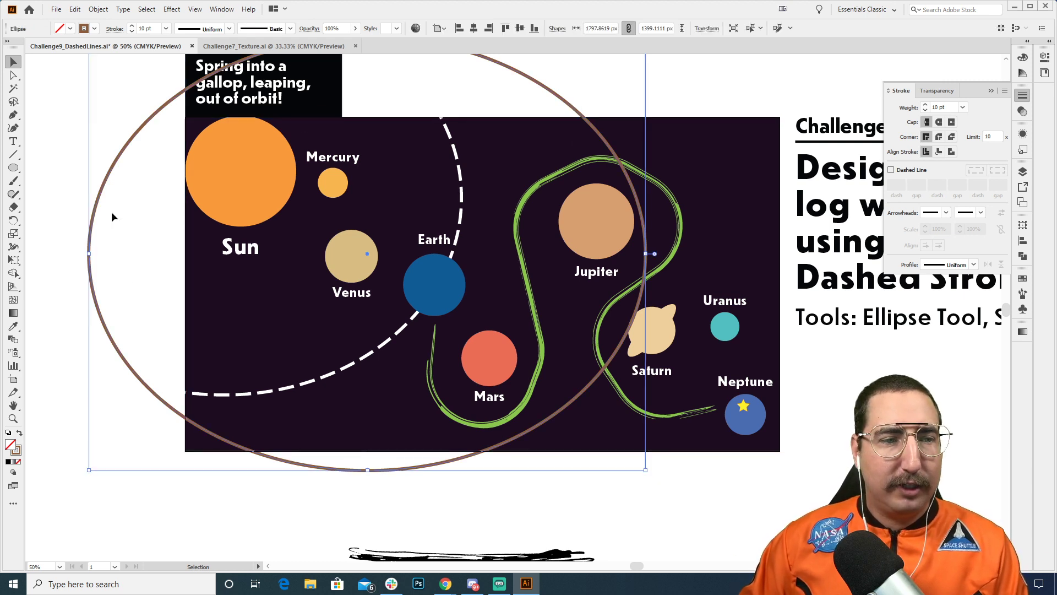
left_click(290, 28)
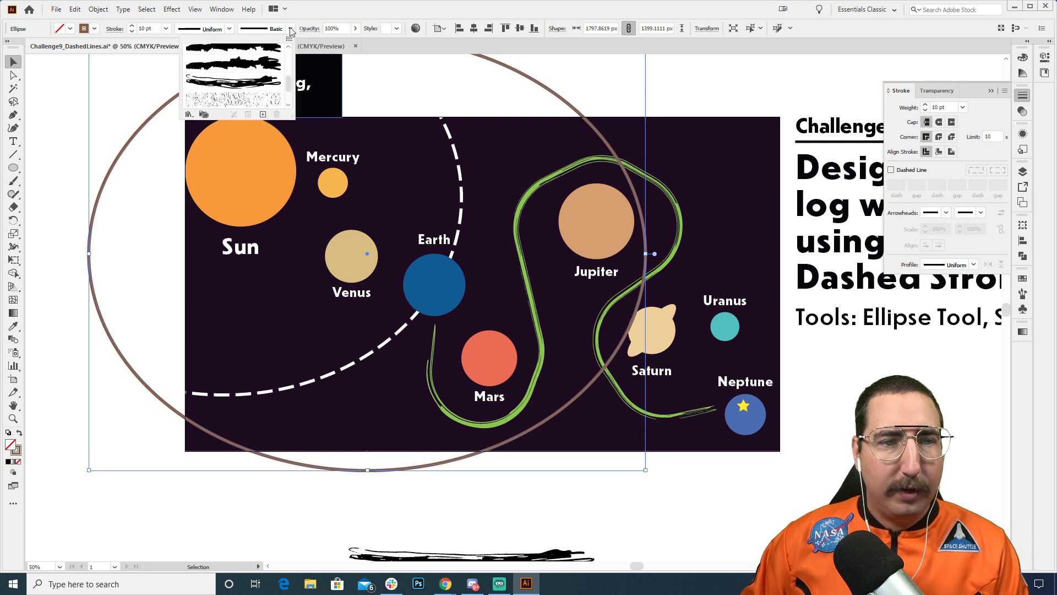
left_click(245, 101)
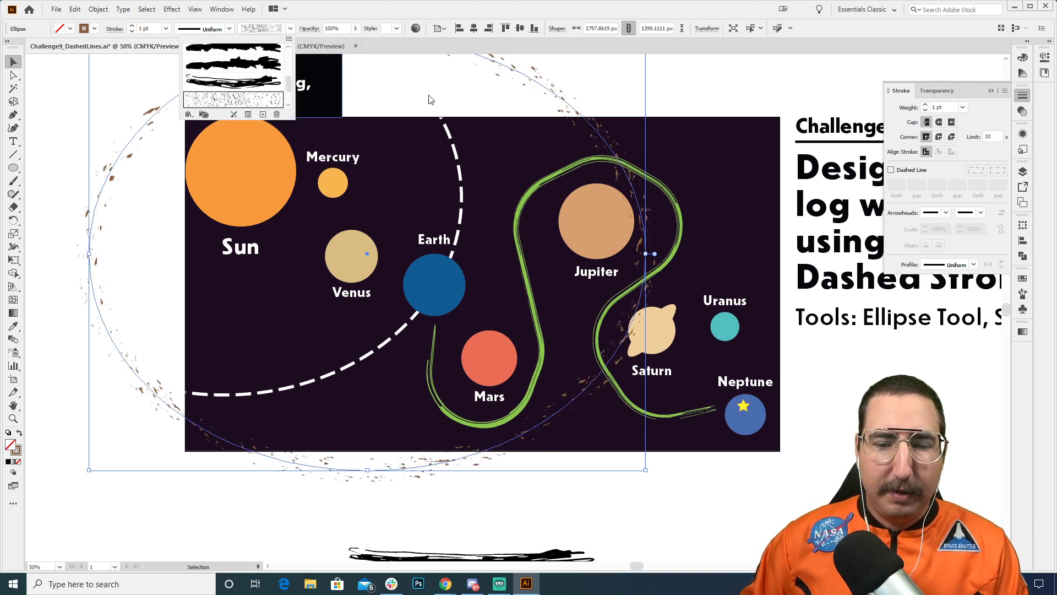
left_click(666, 86)
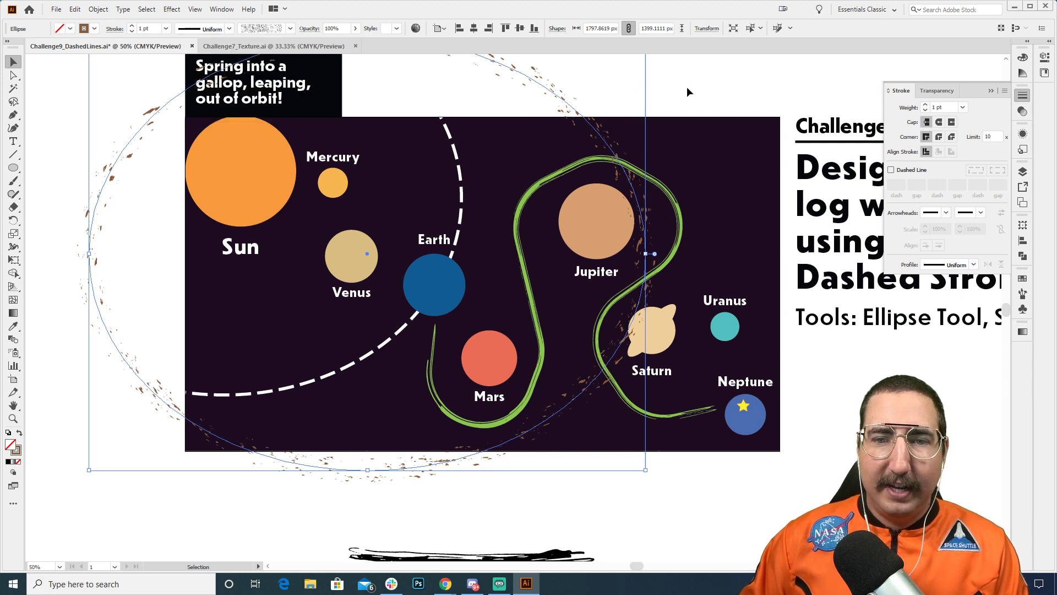
left_click(682, 80)
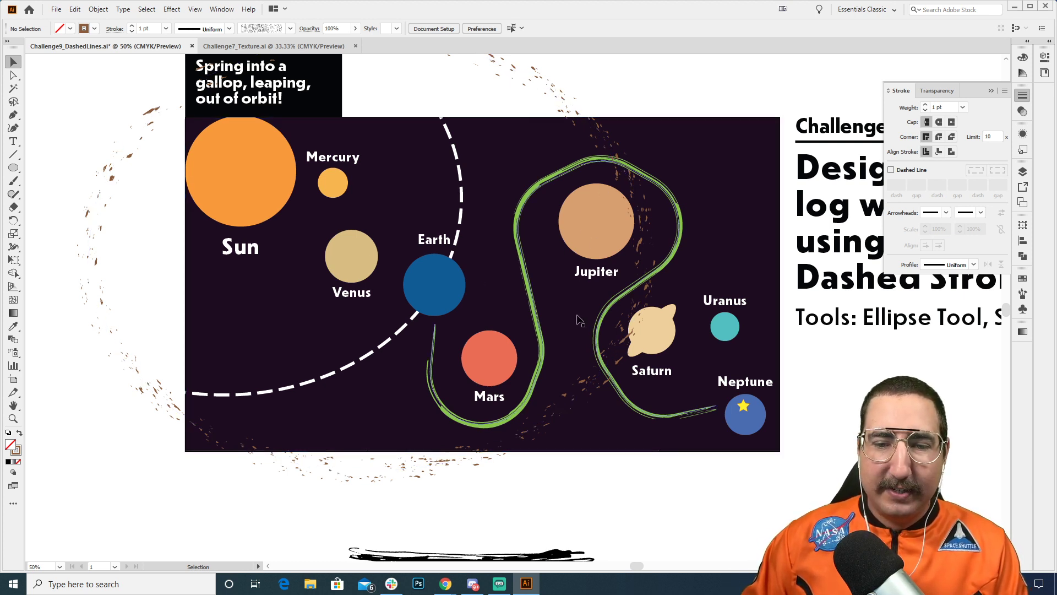
Step: Move the speckled ellipse so its edge passes between Mars and Jupiter
left_click_drag(644, 292, 671, 286)
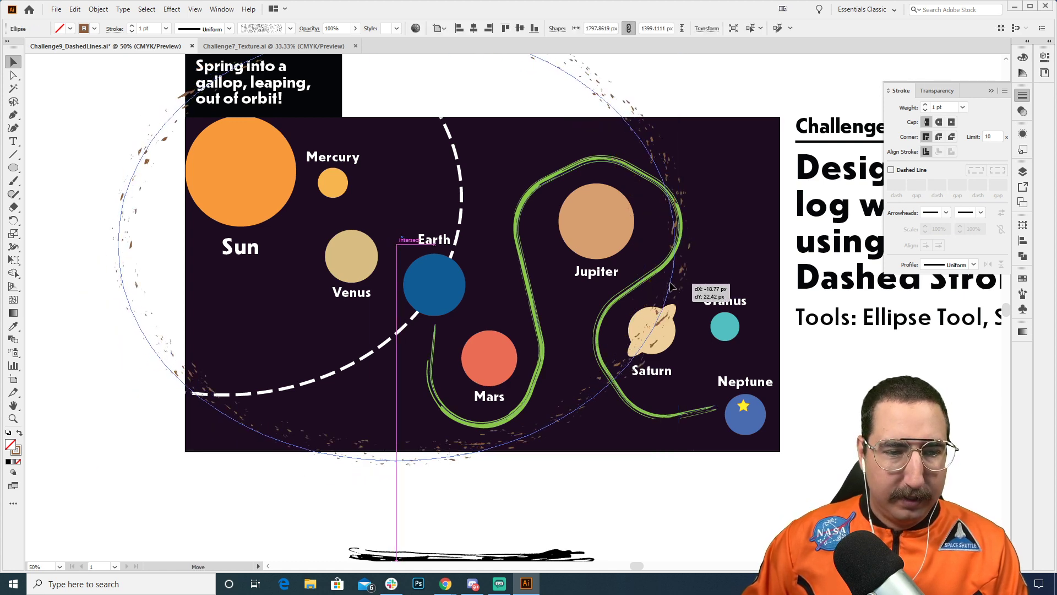
key("a")
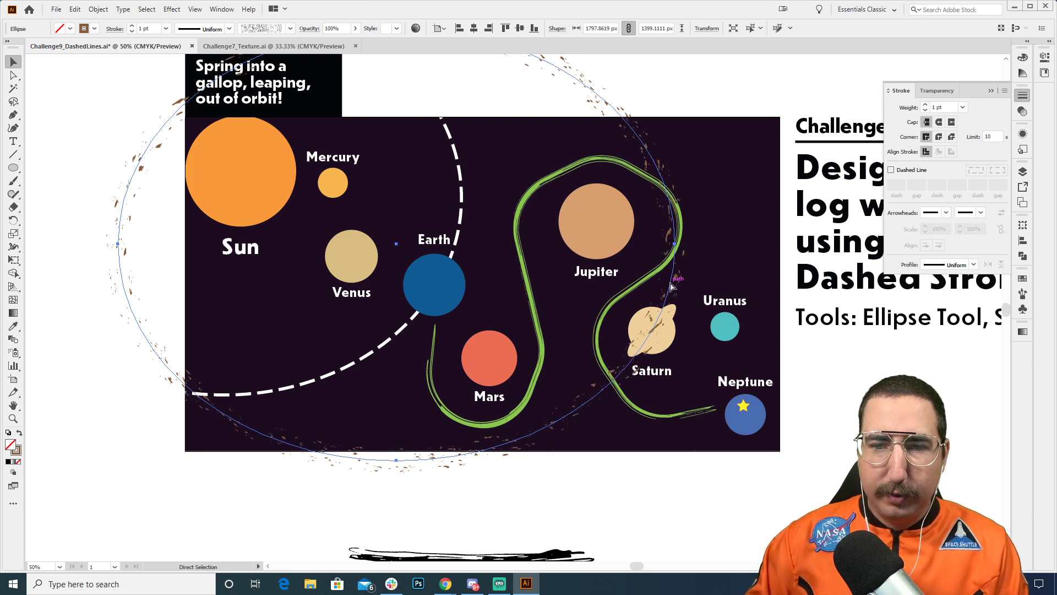
key("v")
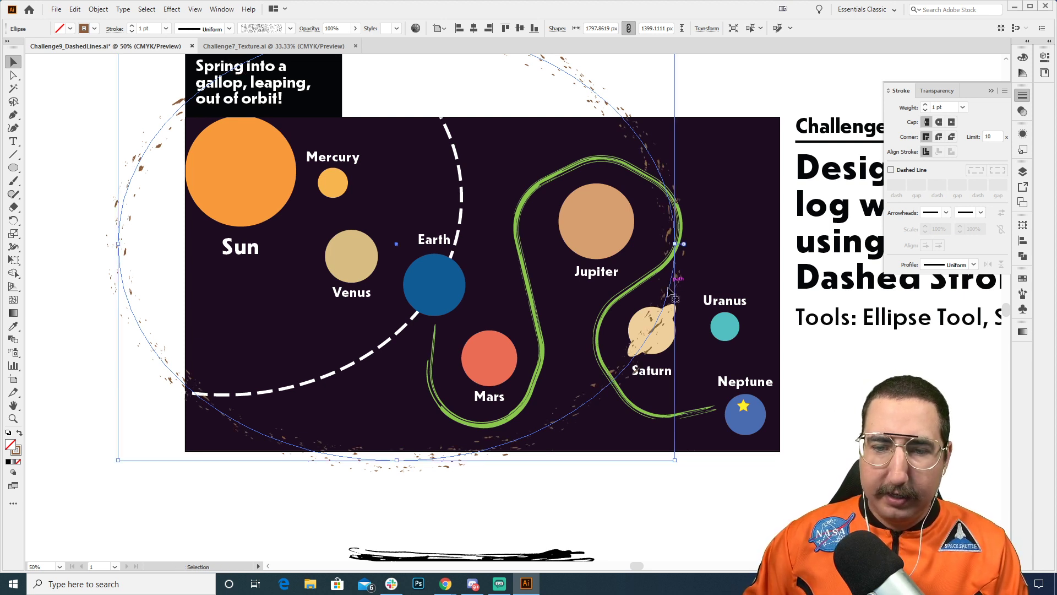
key("a")
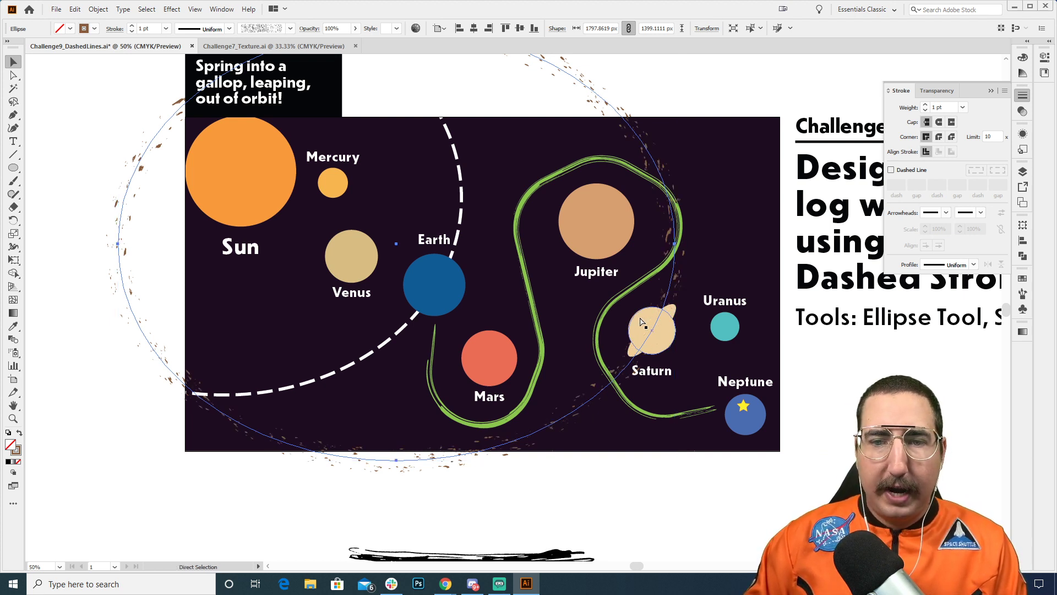
key("v")
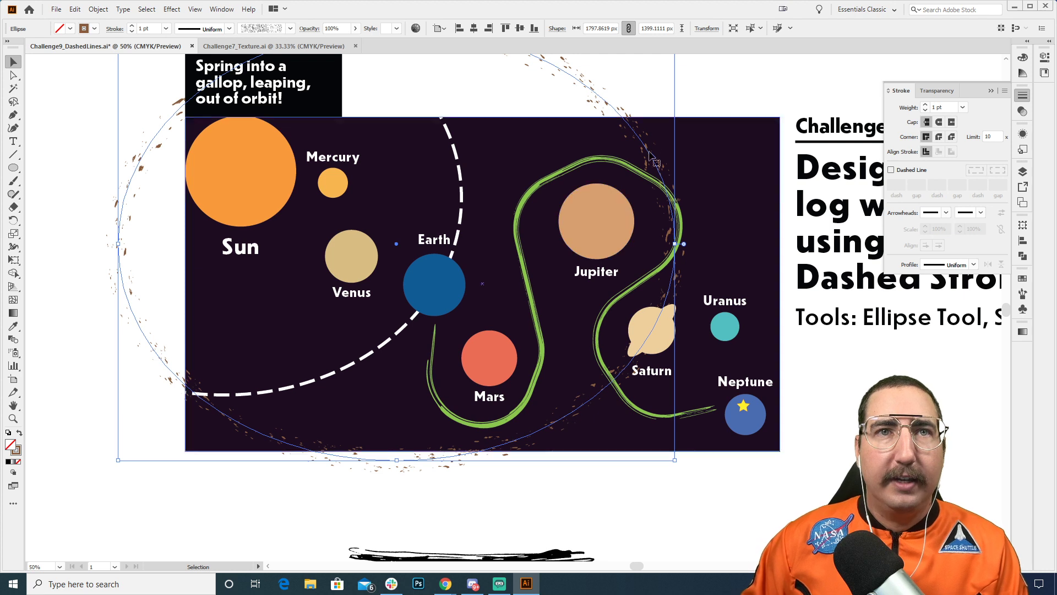
left_click(704, 97)
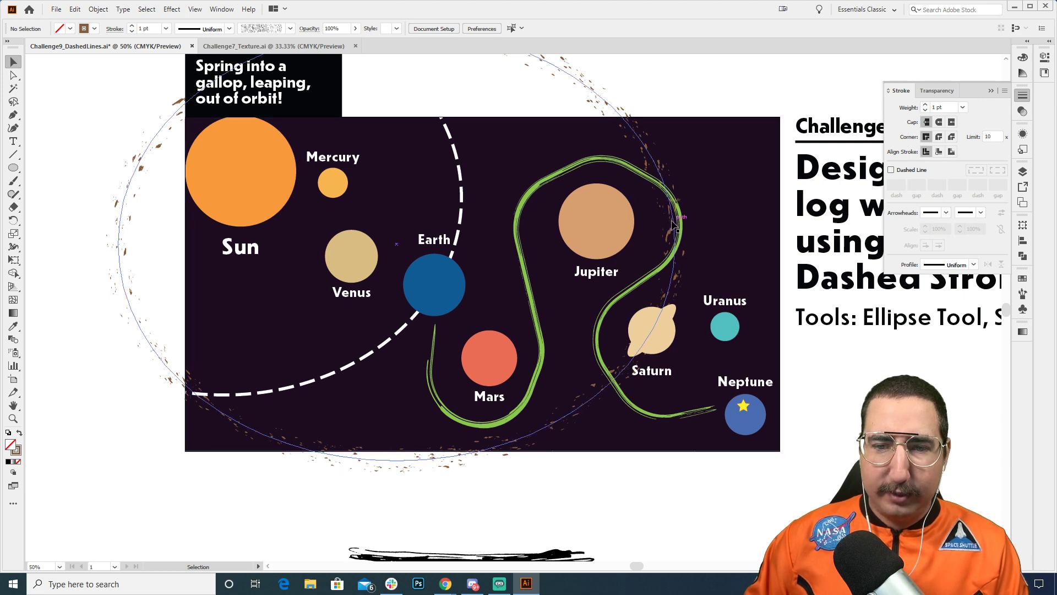
left_click_drag(670, 225, 550, 221)
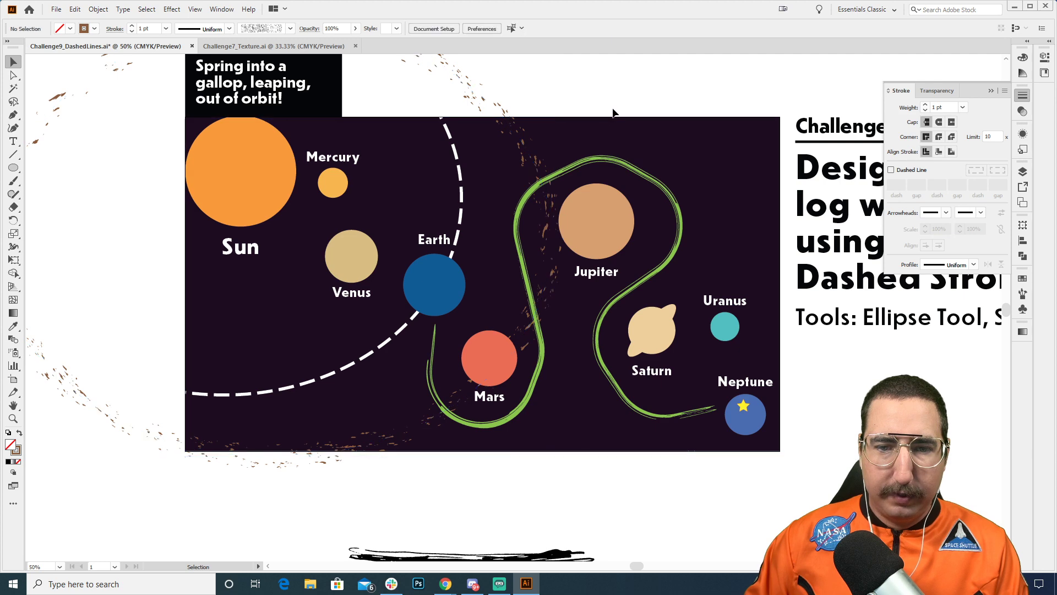
Step: Move the speckled texture artwork to just below the solar system artboard, above the rough brush stroke sample, and deselect it
key("z")
left_click(474, 412, "alt")
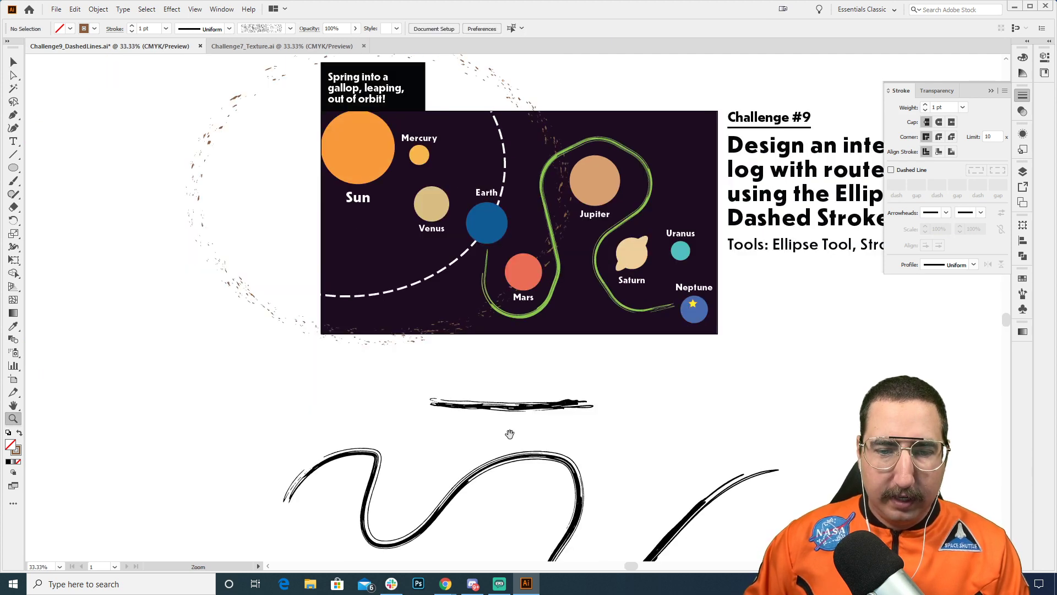
left_click_drag(509, 432, 425, 271)
key("v")
left_click_drag(242, 519, 418, 211)
key("z")
left_click(485, 221)
left_click(497, 276)
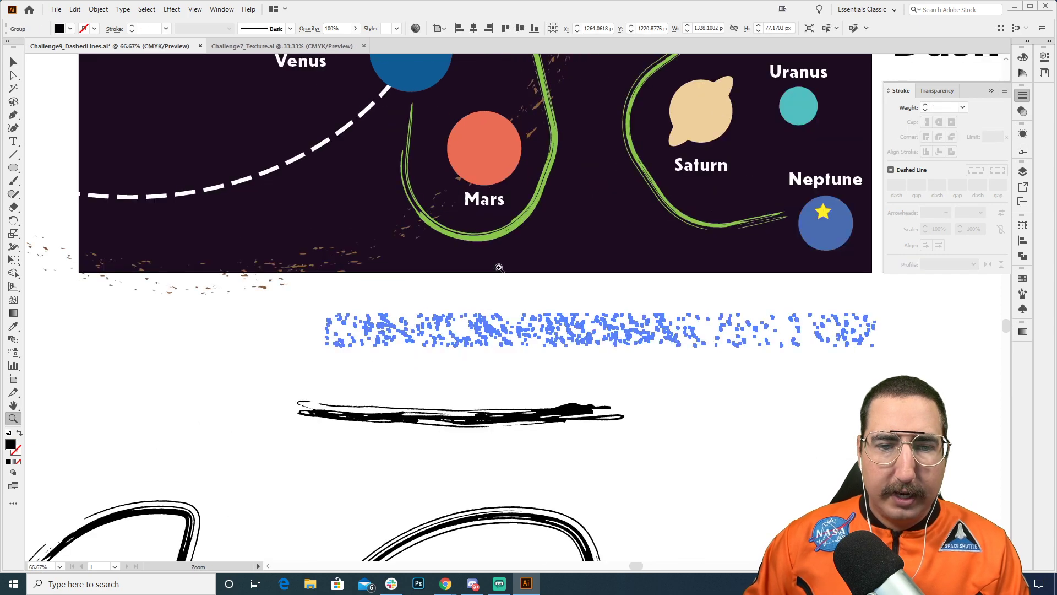
key("v")
left_click(519, 289)
Step: Add anchor points to the speckled ellipse just outside the artboard, above Jupiter's side and near the lower-left corner
key("z")
left_click(532, 243, "alt")
left_click(536, 233, "alt")
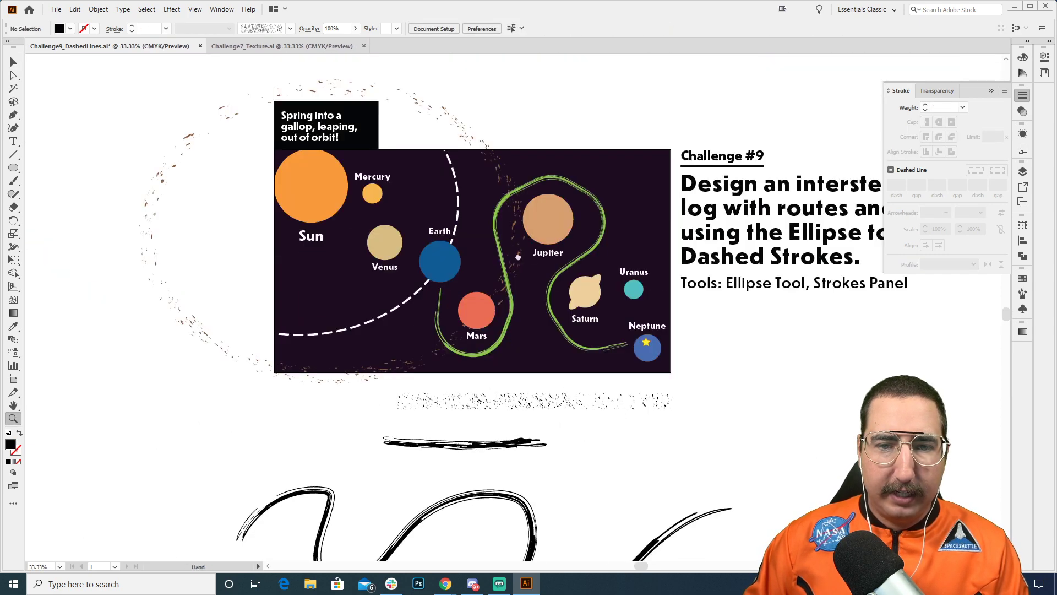
left_click_drag(530, 253, 487, 225)
key("v")
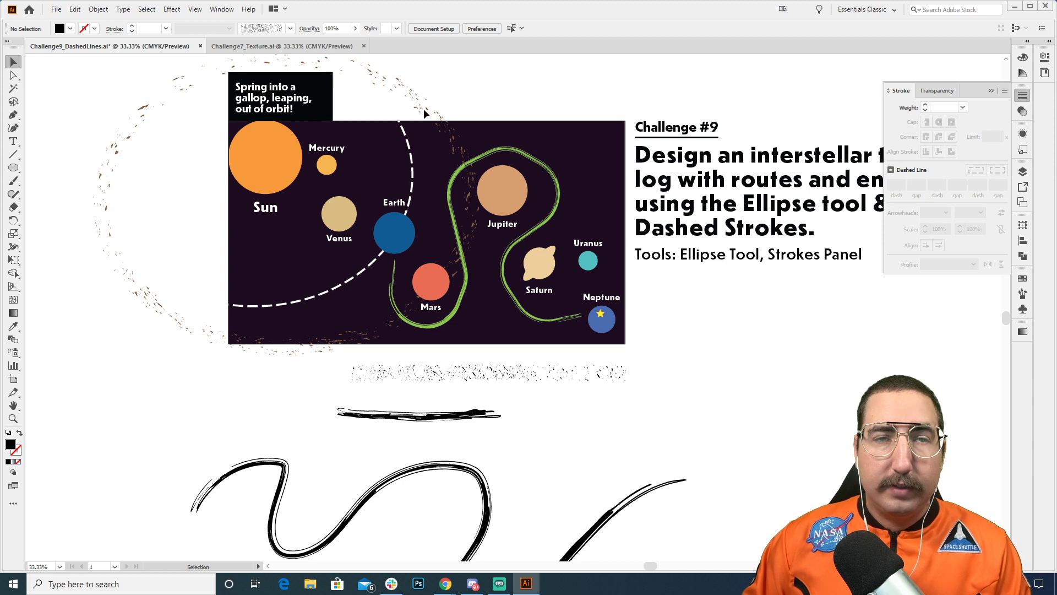
left_click(428, 113)
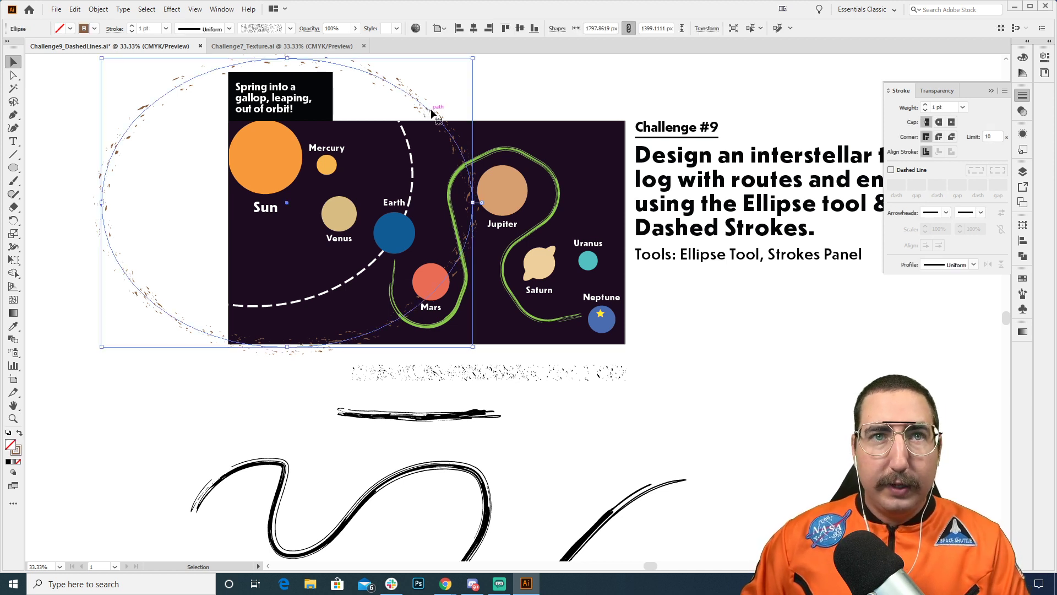
key("plus")
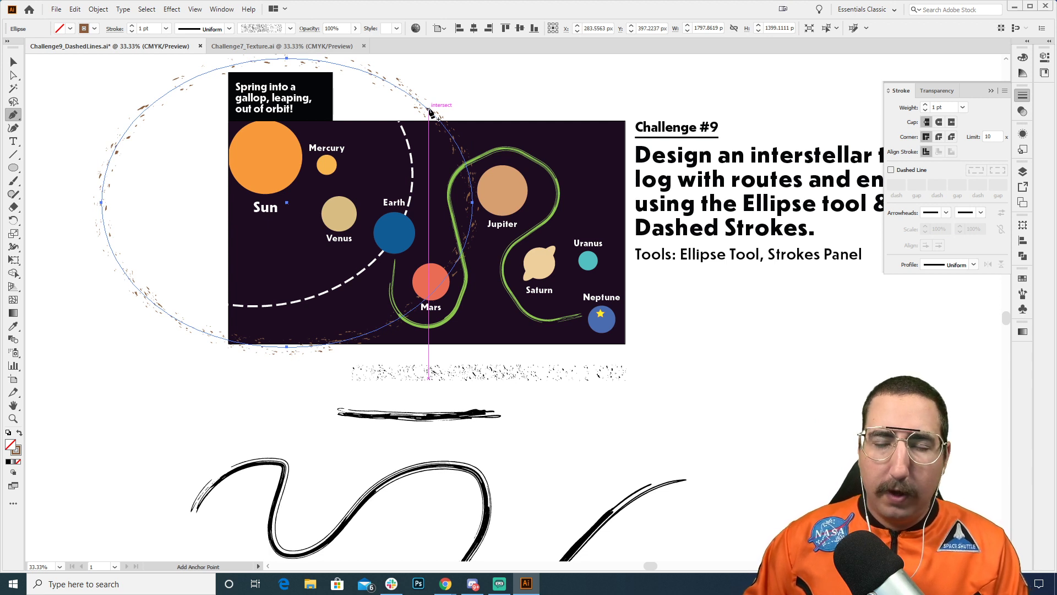
left_click(430, 112)
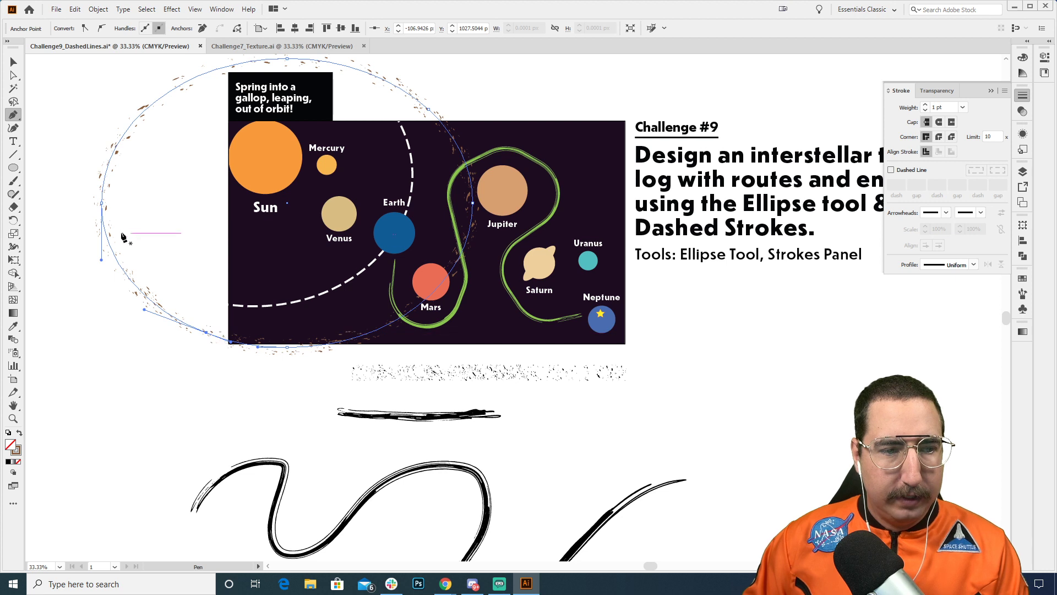
Step: Delete the ellipse's leftmost and topmost anchor points, keeping only the arc between Mars and Jupiter, and deselect it
key("a")
left_click(102, 203)
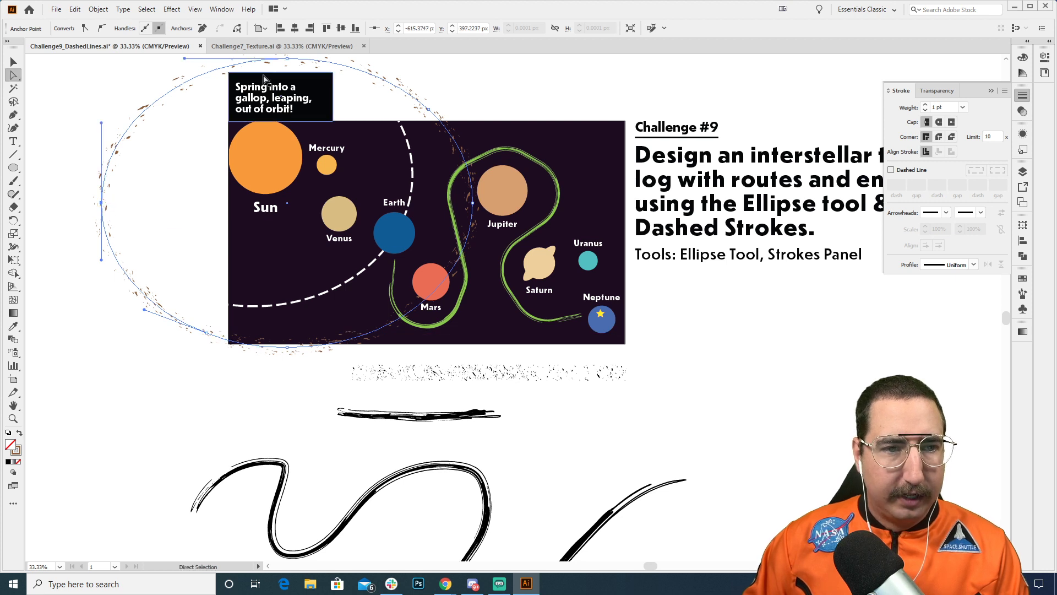
left_click(288, 58, "shift")
key("Delete")
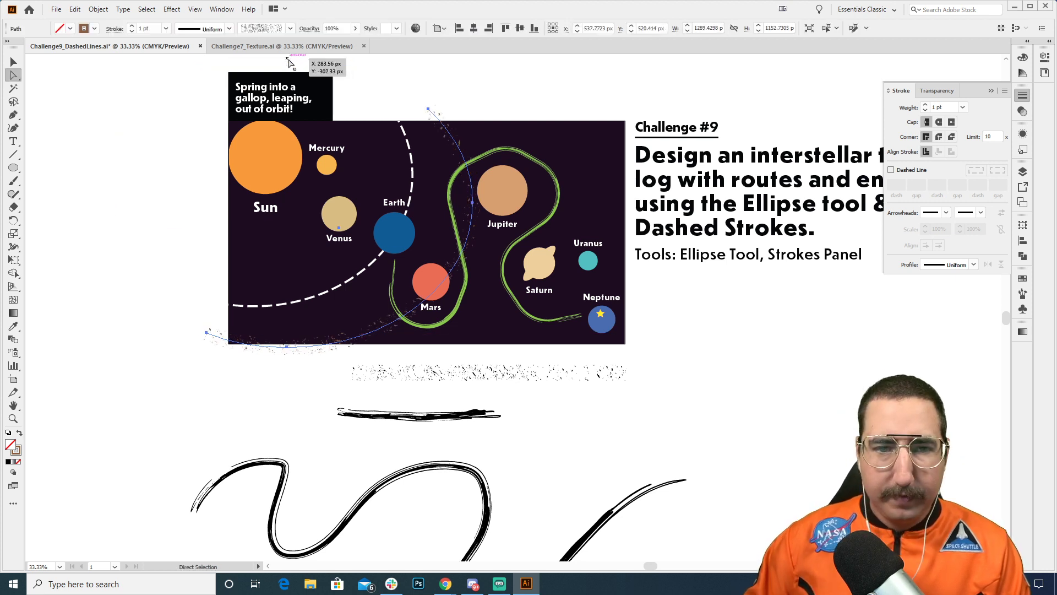
left_click(524, 87)
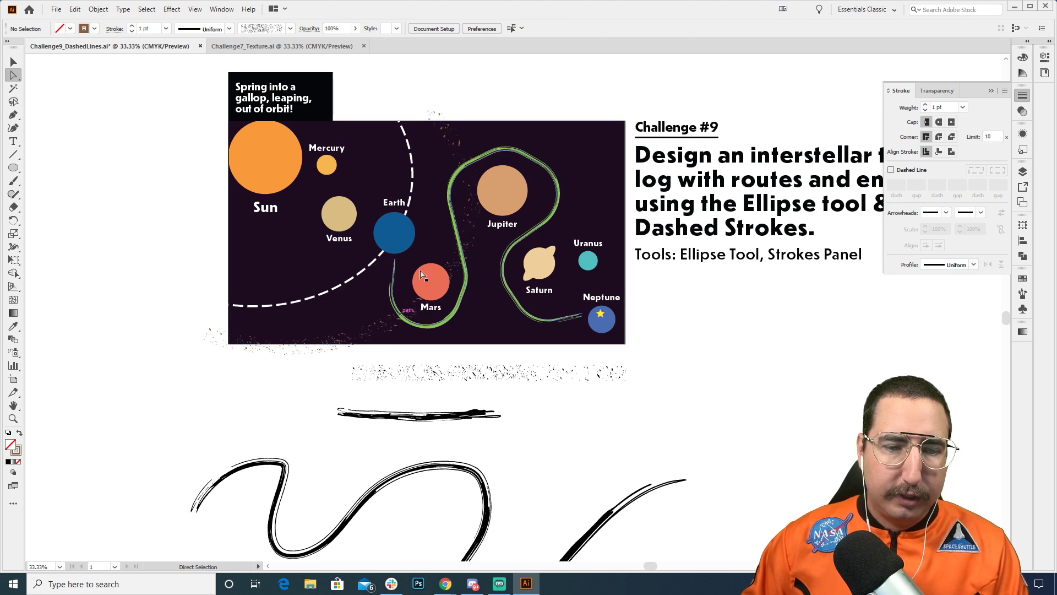
key("v")
key("z")
left_click(447, 294)
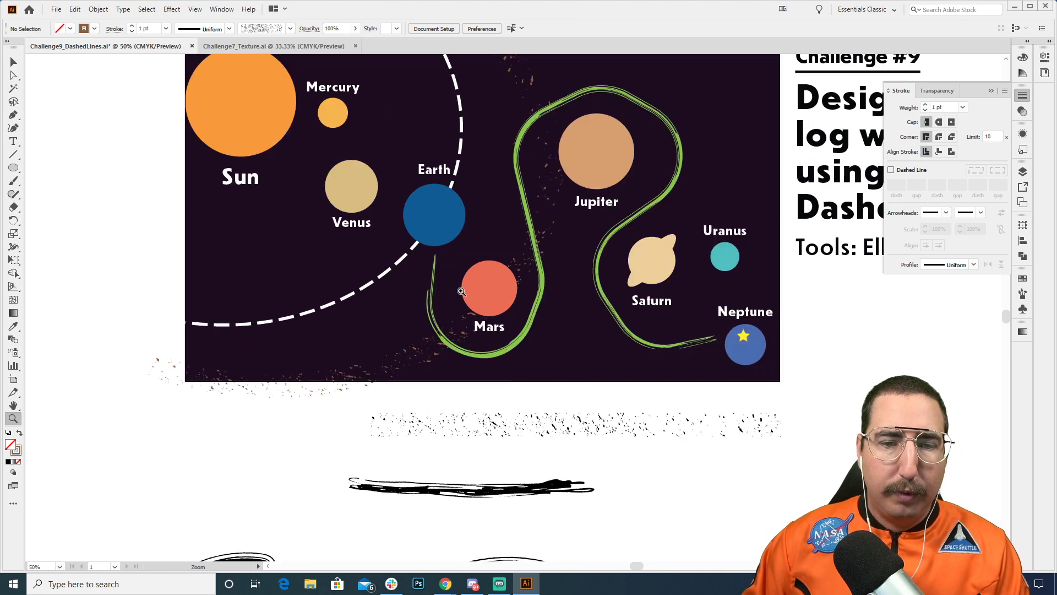